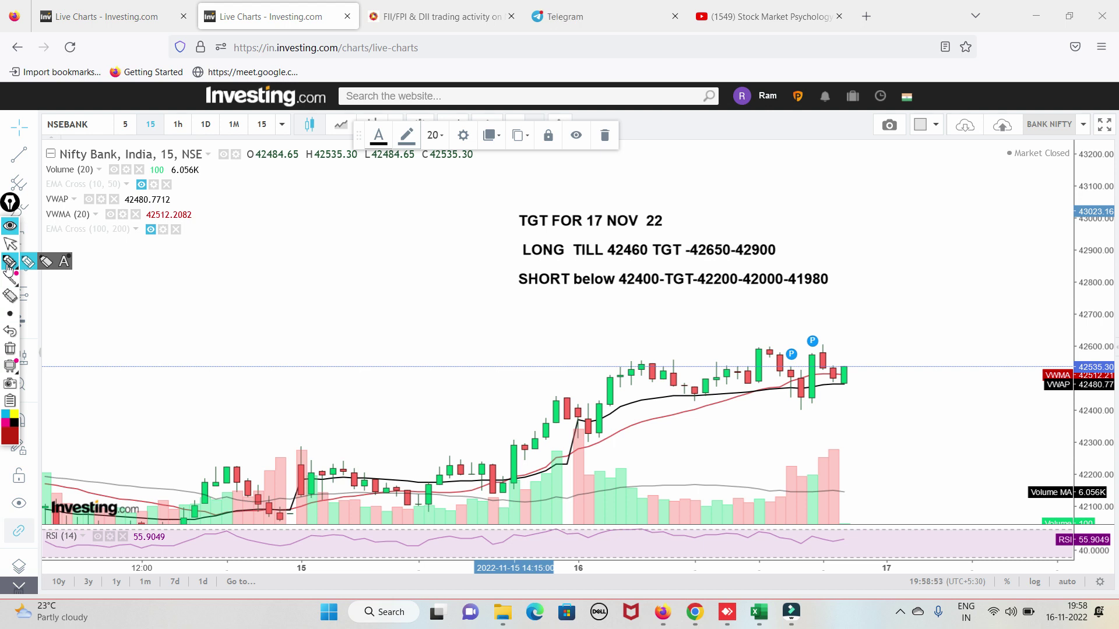
# - Mark the 17 Nov heading, the 42460 long entry, targets 42650 and 42900, and the latest candles' levels with the red pen, and clear the marks
pyautogui.click(10, 264)
pyautogui.moveTo(573, 225)
pyautogui.mouseDown()
pyautogui.moveTo(594, 236)
pyautogui.moveTo(668, 196)
pyautogui.mouseUp()
pyautogui.moveTo(605, 255); pyautogui.dragTo(664, 254)
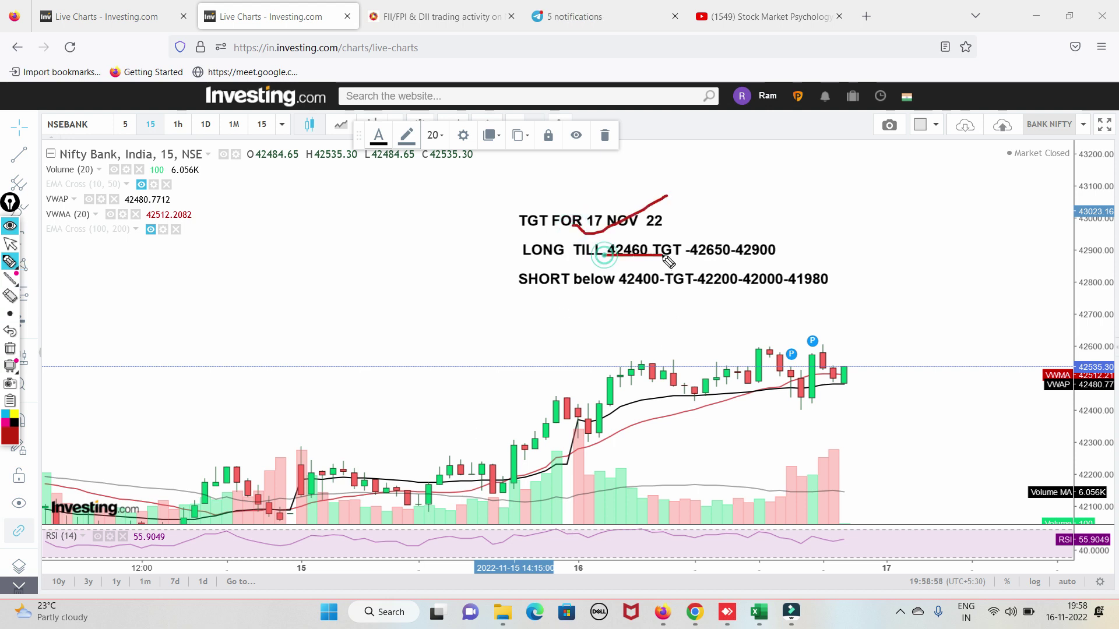
pyautogui.moveTo(824, 374); pyautogui.dragTo(914, 372)
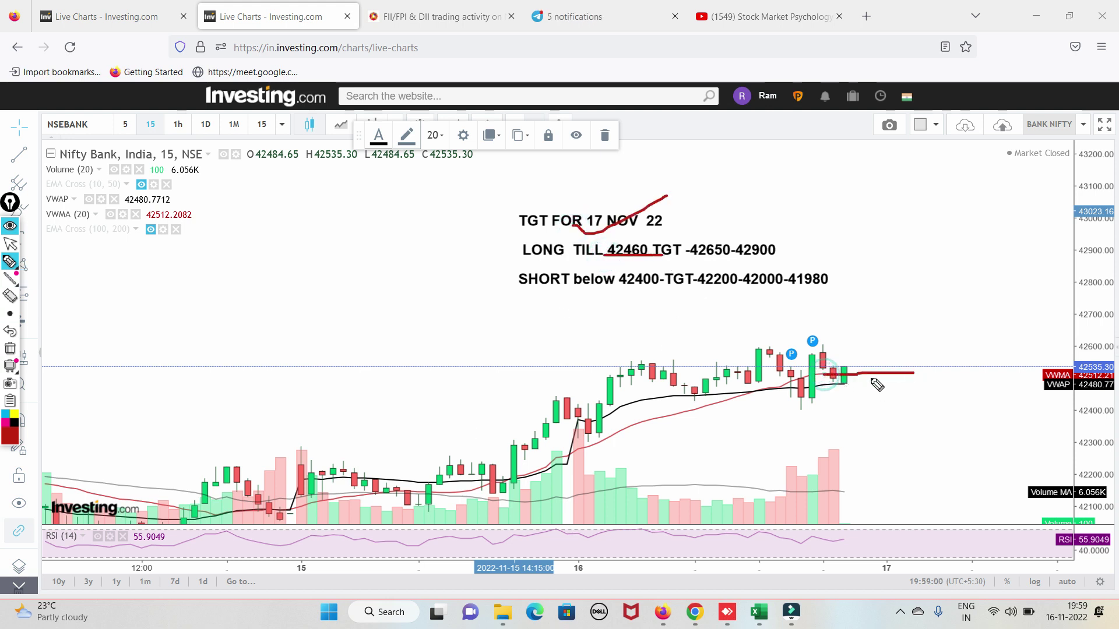
pyautogui.moveTo(833, 384); pyautogui.dragTo(949, 389)
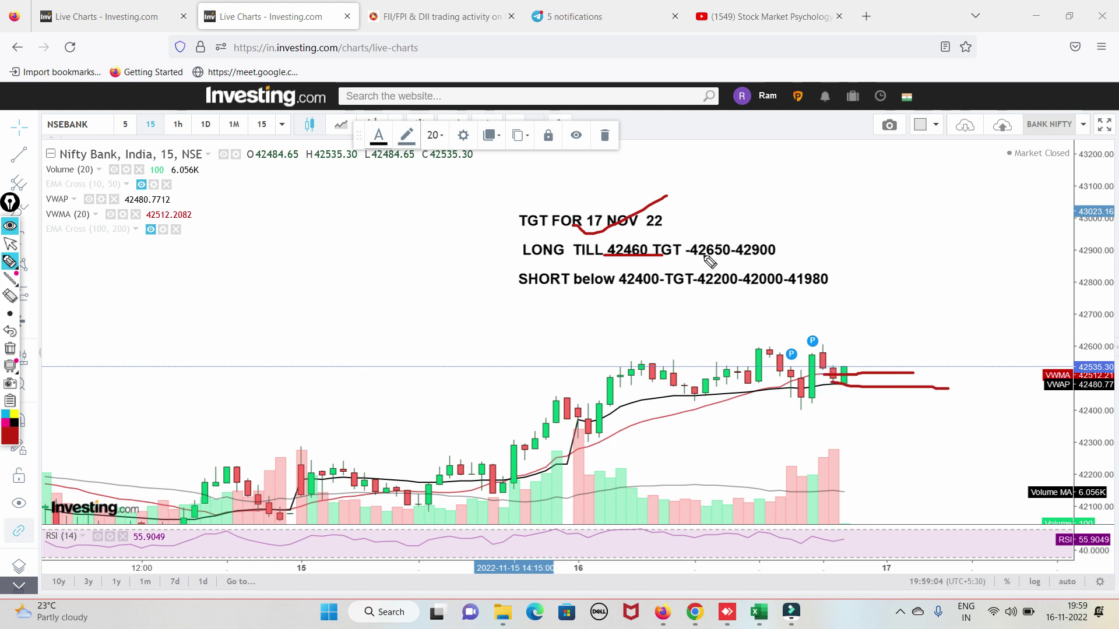
pyautogui.moveTo(690, 248)
pyautogui.mouseDown()
pyautogui.moveTo(752, 220)
pyautogui.moveTo(814, 220)
pyautogui.mouseUp()
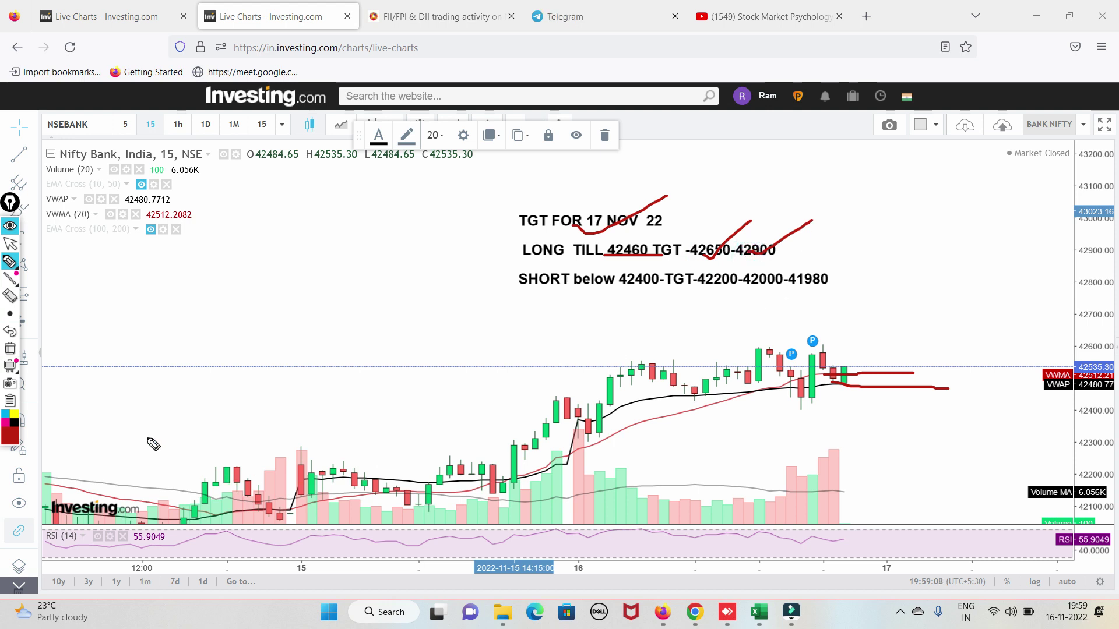
pyautogui.click(10, 349)
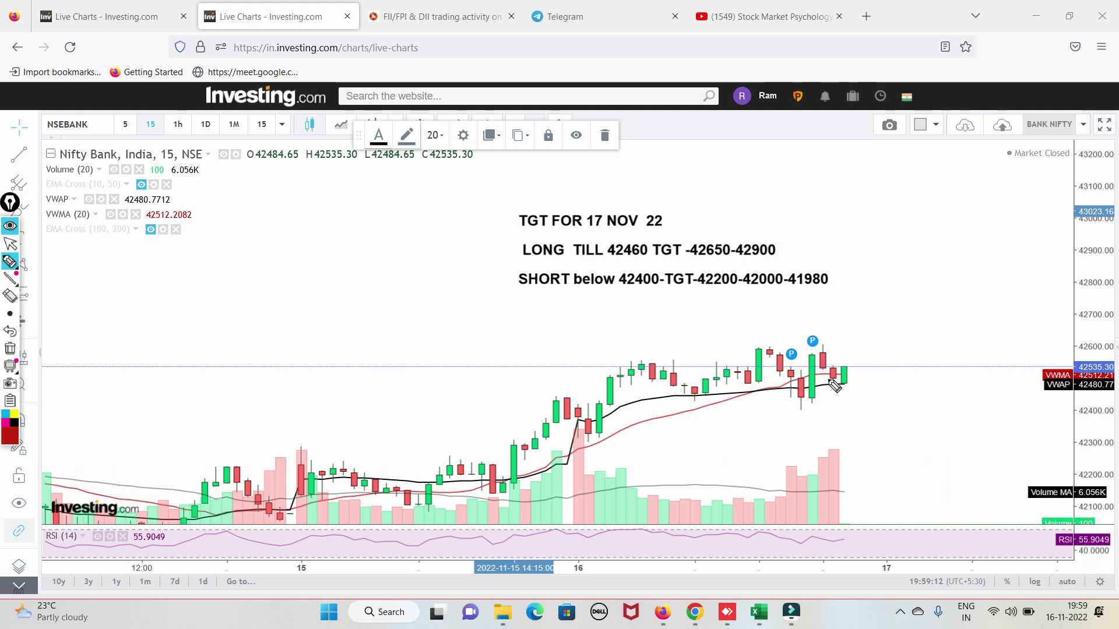
# - Underline the short entry below 42400, tick targets 42200, 42000 and 41980 in red, and return to the normal pointer with the marks cleared
pyautogui.moveTo(596, 286); pyautogui.dragTo(696, 292)
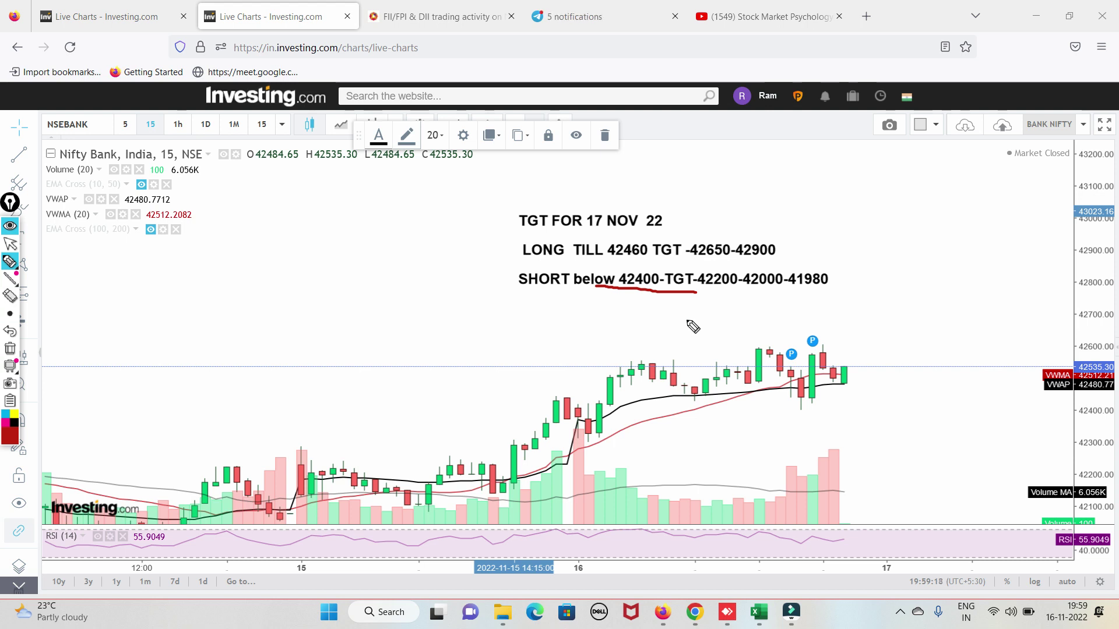
pyautogui.moveTo(712, 280); pyautogui.dragTo(797, 251)
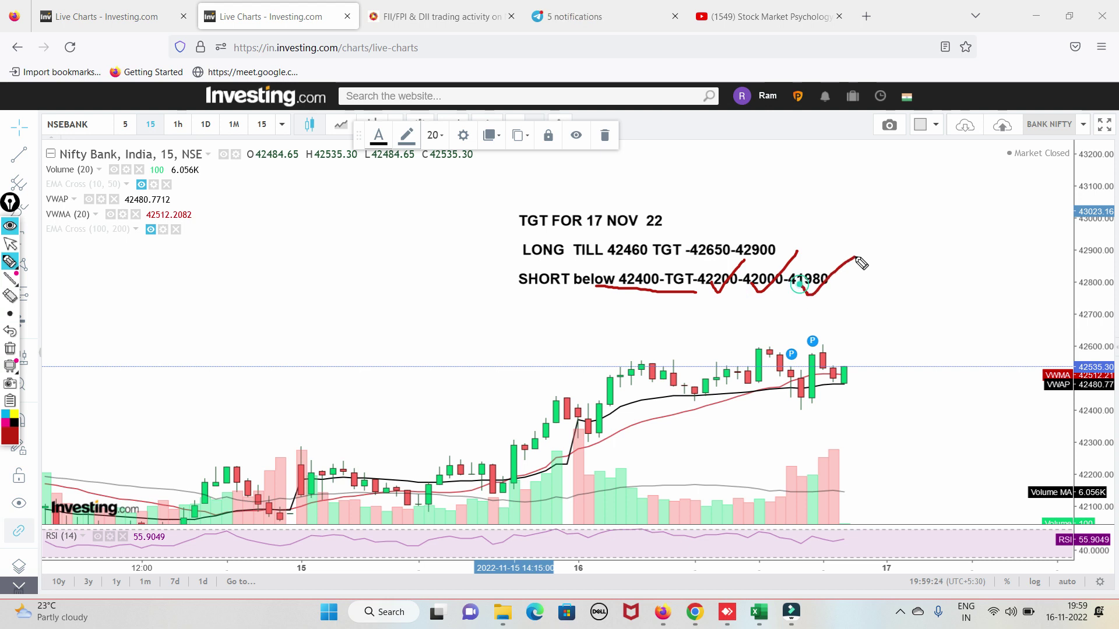
pyautogui.click(9, 262)
pyautogui.click(10, 244)
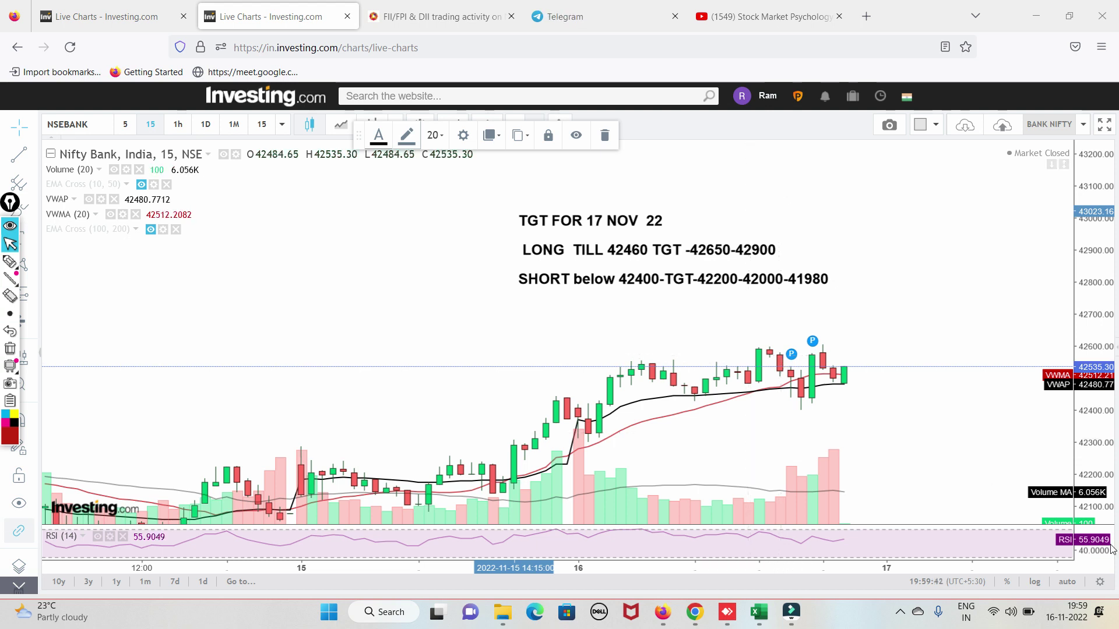
# - Switch to the Excel MASTER SHEET and circle the 15-Nov-22 PROP CALL option value with the red pen
pyautogui.moveTo(759, 622)
pyautogui.click(764, 513)
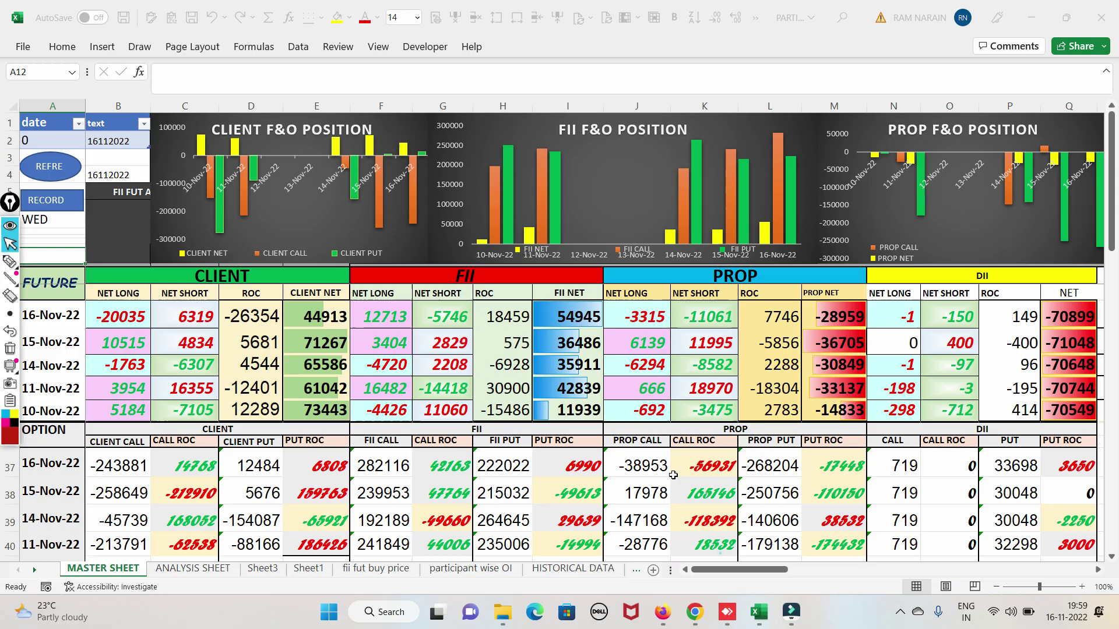
pyautogui.click(9, 262)
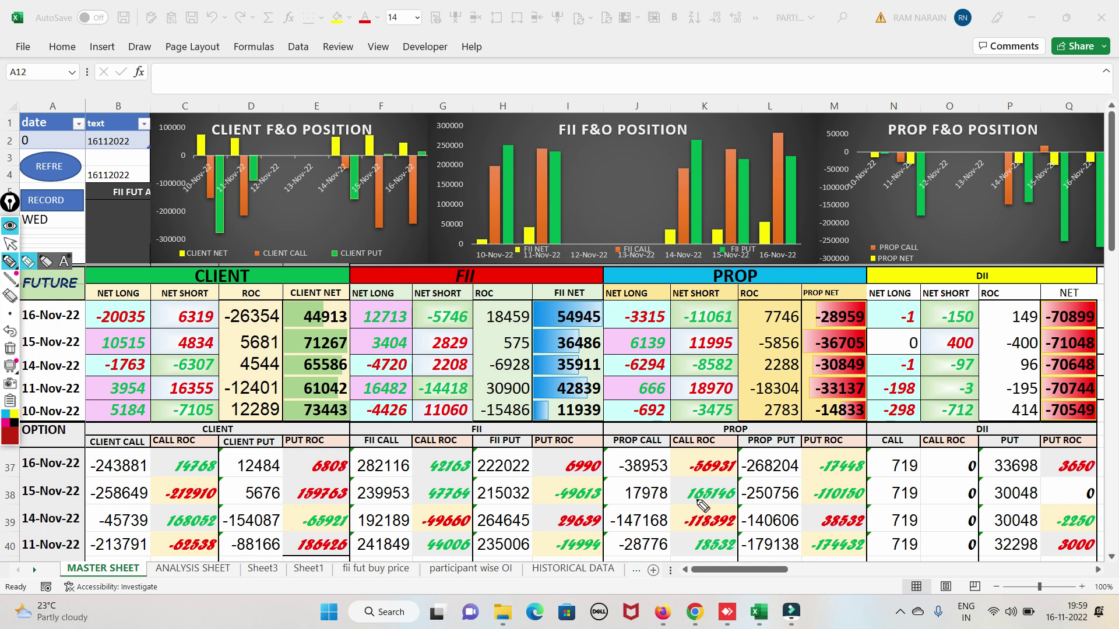
pyautogui.moveTo(627, 505)
pyautogui.mouseDown()
pyautogui.moveTo(676, 494)
pyautogui.moveTo(647, 478)
pyautogui.moveTo(617, 496)
pyautogui.mouseUp()
# - Choose a thicker pen stroke, mark around the 14-Nov-22 PROP CALL value, and clear all the marks
pyautogui.click(10, 314)
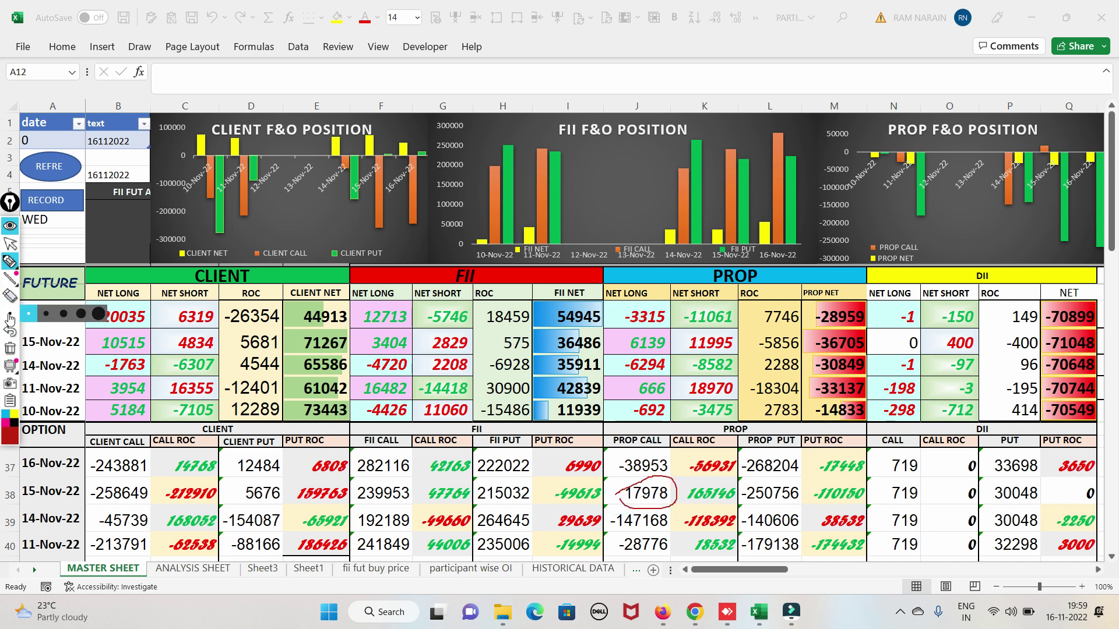
pyautogui.click(47, 316)
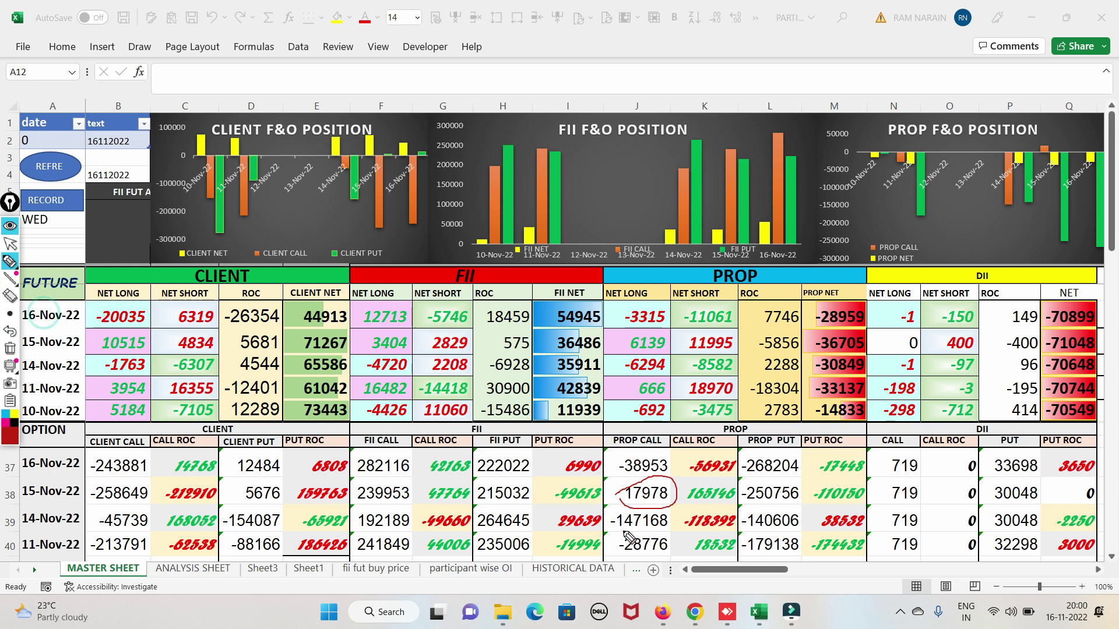
pyautogui.moveTo(613, 528)
pyautogui.mouseDown()
pyautogui.moveTo(639, 526)
pyautogui.moveTo(618, 527)
pyautogui.mouseUp()
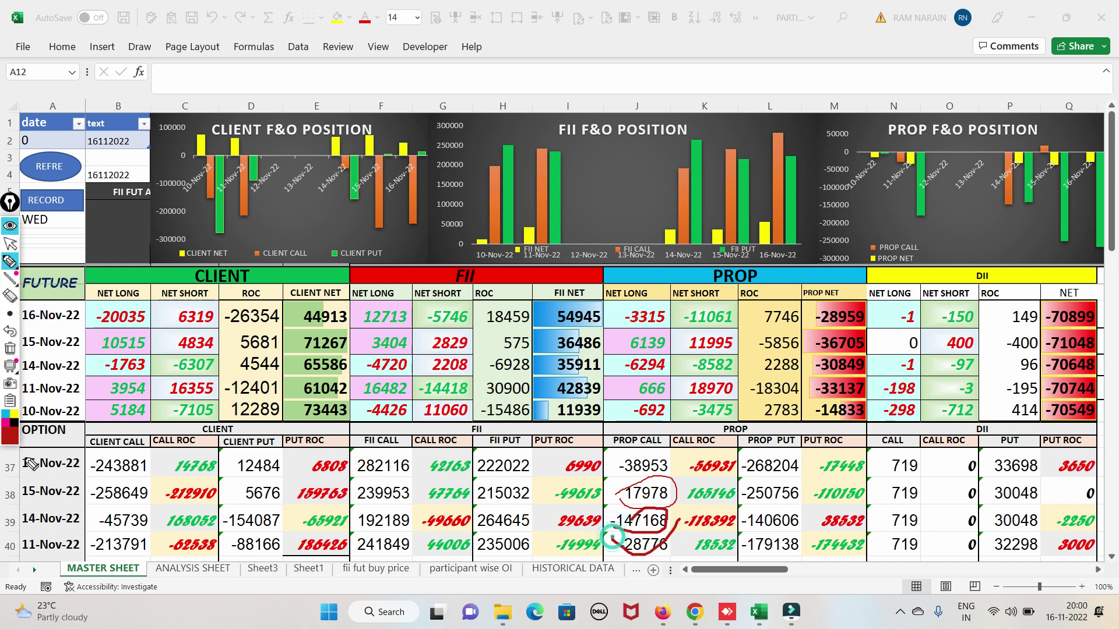
pyautogui.click(10, 348)
# - Circle the 15-Nov-22 PROP CALL value, circle and tick that day's PROP PUT ROC, and clear the marks
pyautogui.moveTo(625, 496)
pyautogui.mouseDown()
pyautogui.moveTo(609, 484)
pyautogui.moveTo(670, 513)
pyautogui.moveTo(635, 480)
pyautogui.moveTo(627, 498)
pyautogui.mouseUp()
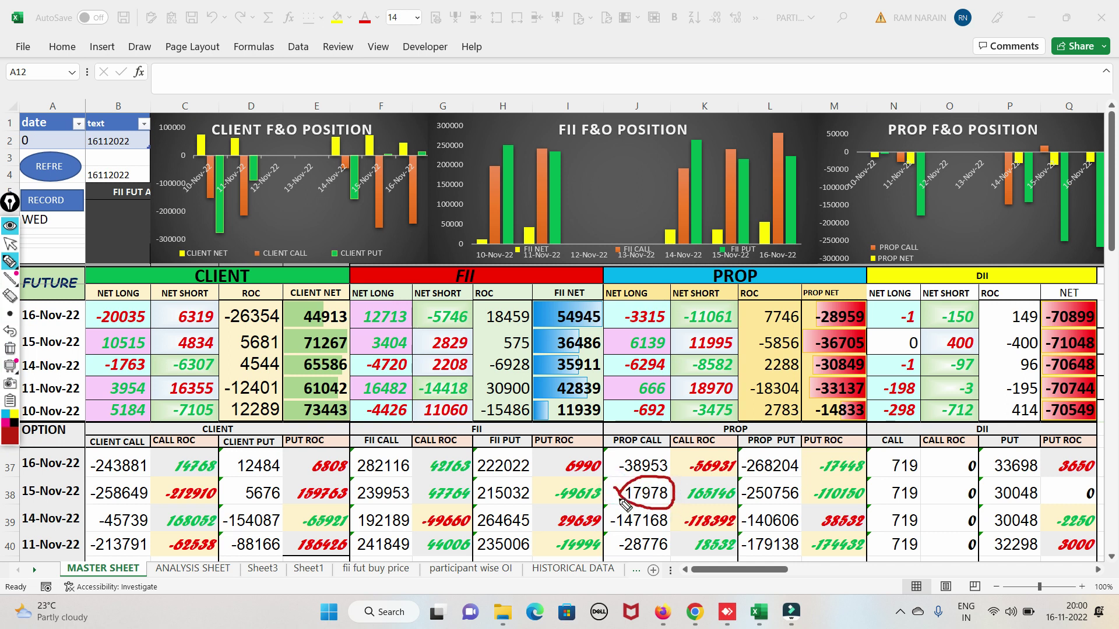
pyautogui.moveTo(811, 506)
pyautogui.mouseDown()
pyautogui.moveTo(874, 508)
pyautogui.moveTo(848, 484)
pyautogui.moveTo(820, 507)
pyautogui.moveTo(870, 500)
pyautogui.moveTo(920, 449)
pyautogui.mouseUp()
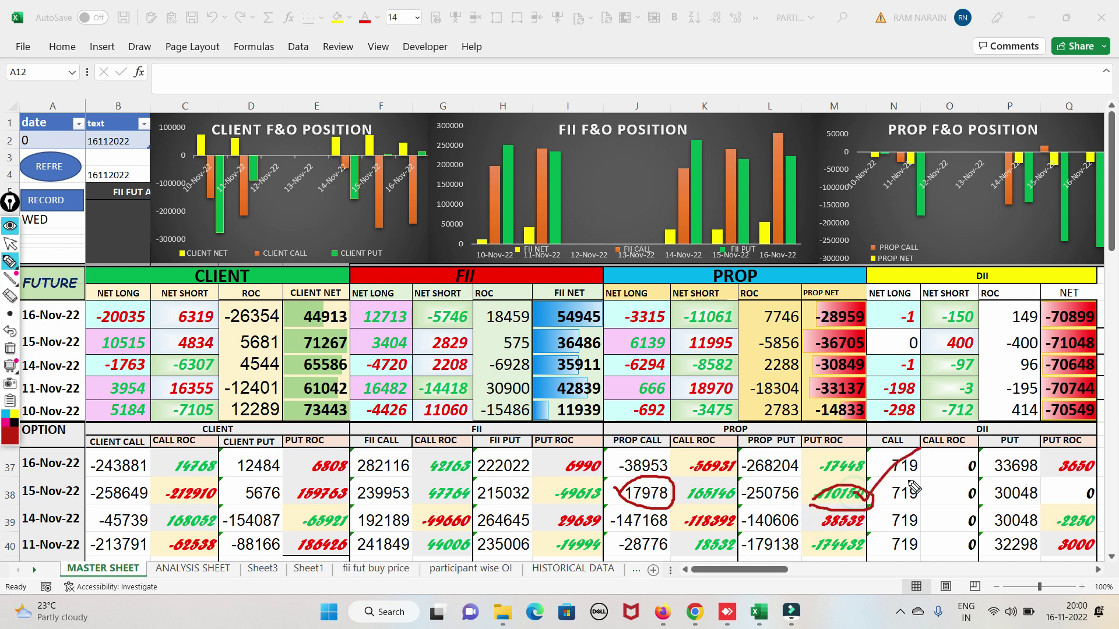
pyautogui.click(11, 350)
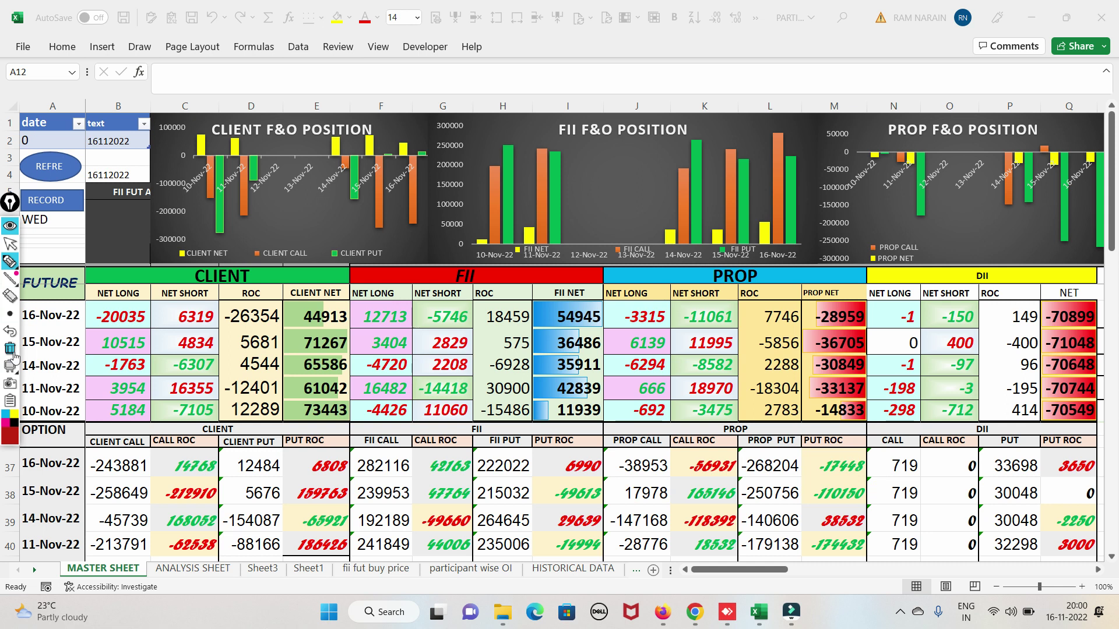
# - Mark the CLIENT CALL option values for 15-Nov-22 and 16-Nov-22 and the 16-Nov-22 CALL ROC in red, clearing the marks after each day
pyautogui.moveTo(89, 505)
pyautogui.mouseDown()
pyautogui.moveTo(131, 516)
pyautogui.moveTo(166, 493)
pyautogui.moveTo(105, 479)
pyautogui.moveTo(88, 504)
pyautogui.mouseUp()
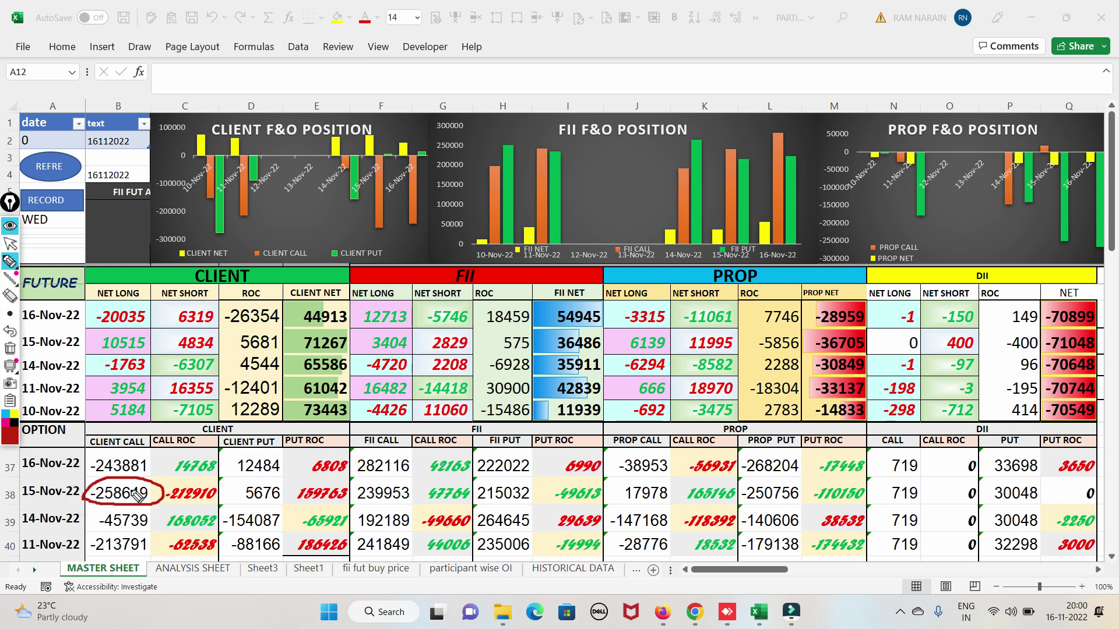
pyautogui.click(10, 349)
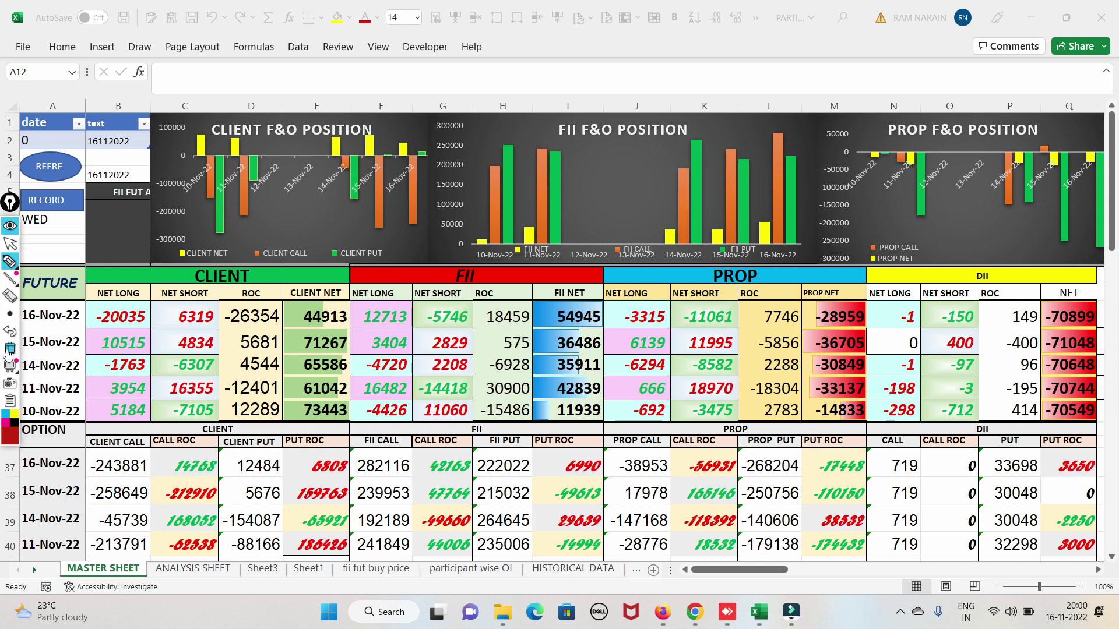
pyautogui.moveTo(174, 471)
pyautogui.mouseDown()
pyautogui.moveTo(215, 475)
pyautogui.moveTo(207, 450)
pyautogui.moveTo(176, 472)
pyautogui.moveTo(265, 433)
pyautogui.mouseUp()
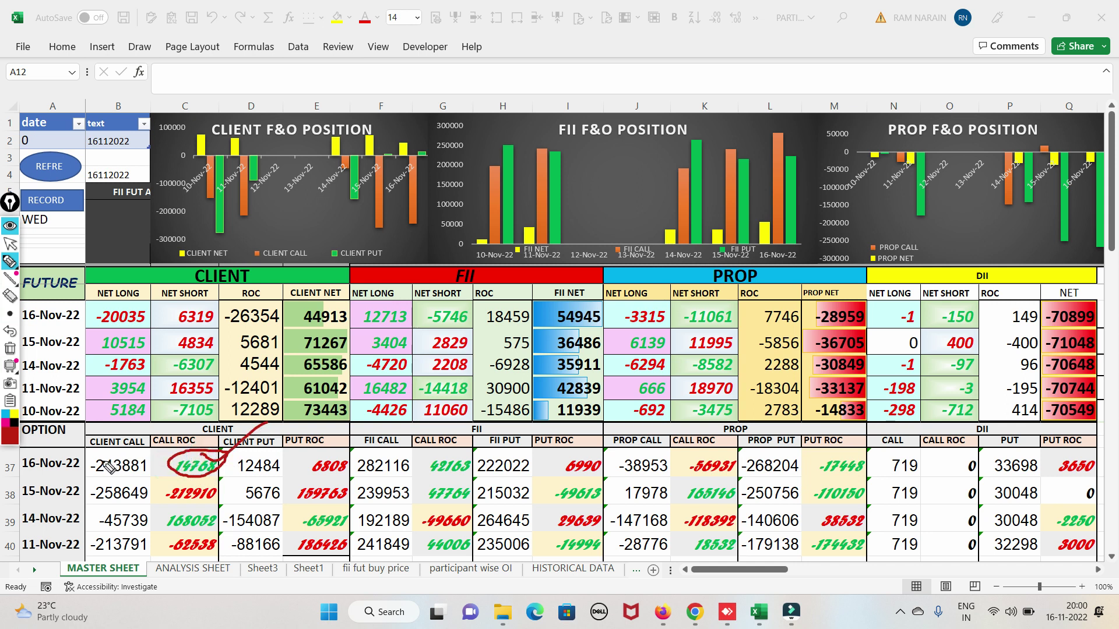
pyautogui.moveTo(97, 467); pyautogui.dragTo(220, 371)
pyautogui.click(12, 349)
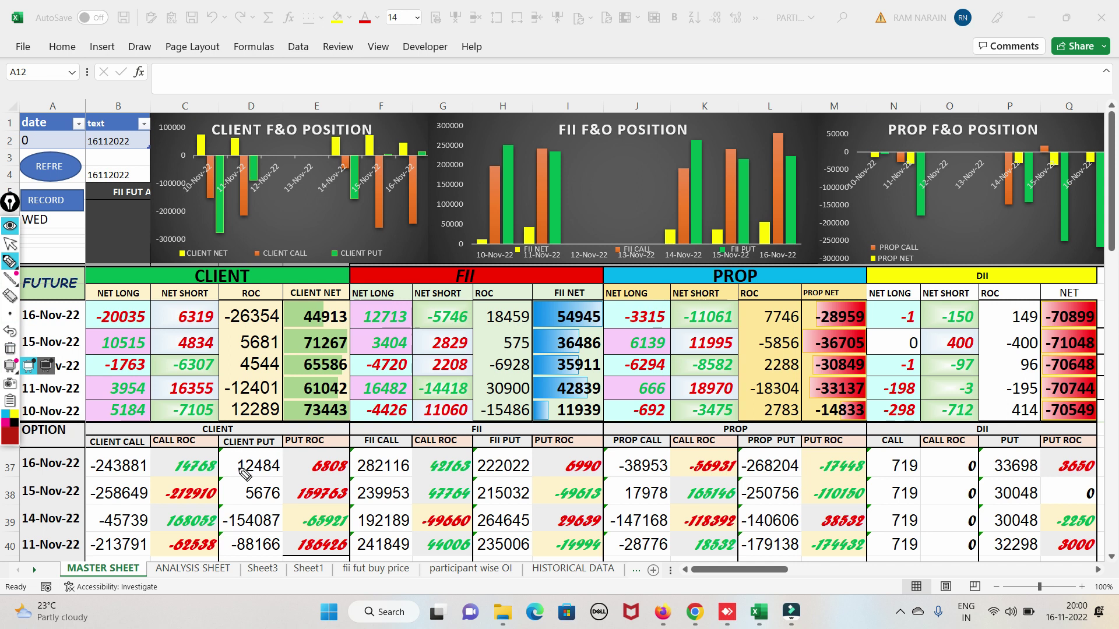
# - Mark the 16-Nov-22 CLIENT PUT option value, clear it, mark that day's CLIENT CALL and CLIENT PUT values together, and clear again
pyautogui.moveTo(226, 466)
pyautogui.mouseDown()
pyautogui.moveTo(295, 473)
pyautogui.moveTo(268, 452)
pyautogui.moveTo(240, 471)
pyautogui.mouseUp()
pyautogui.click(10, 348)
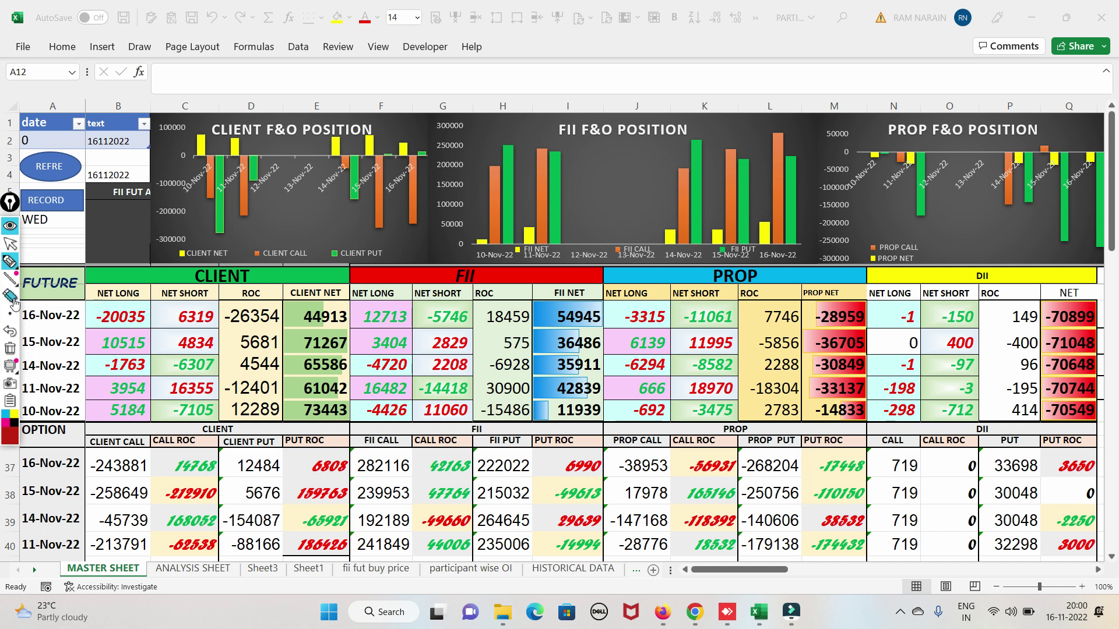
pyautogui.moveTo(13, 281)
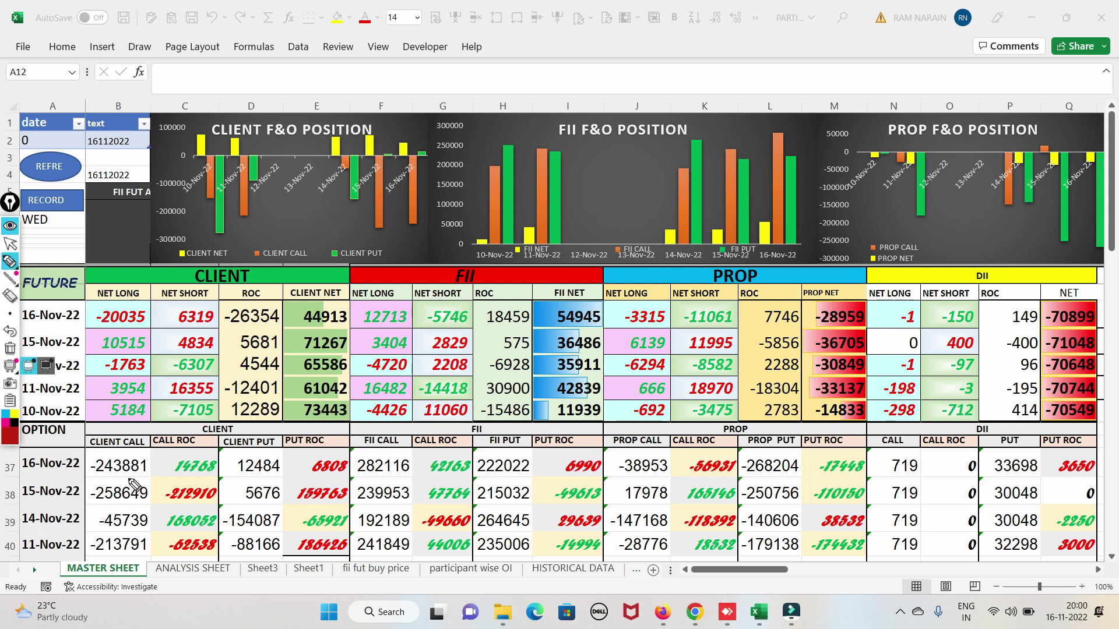
pyautogui.moveTo(154, 462)
pyautogui.mouseDown()
pyautogui.moveTo(104, 448)
pyautogui.moveTo(88, 473)
pyautogui.moveTo(150, 479)
pyautogui.moveTo(141, 457)
pyautogui.mouseUp()
pyautogui.moveTo(7, 324)
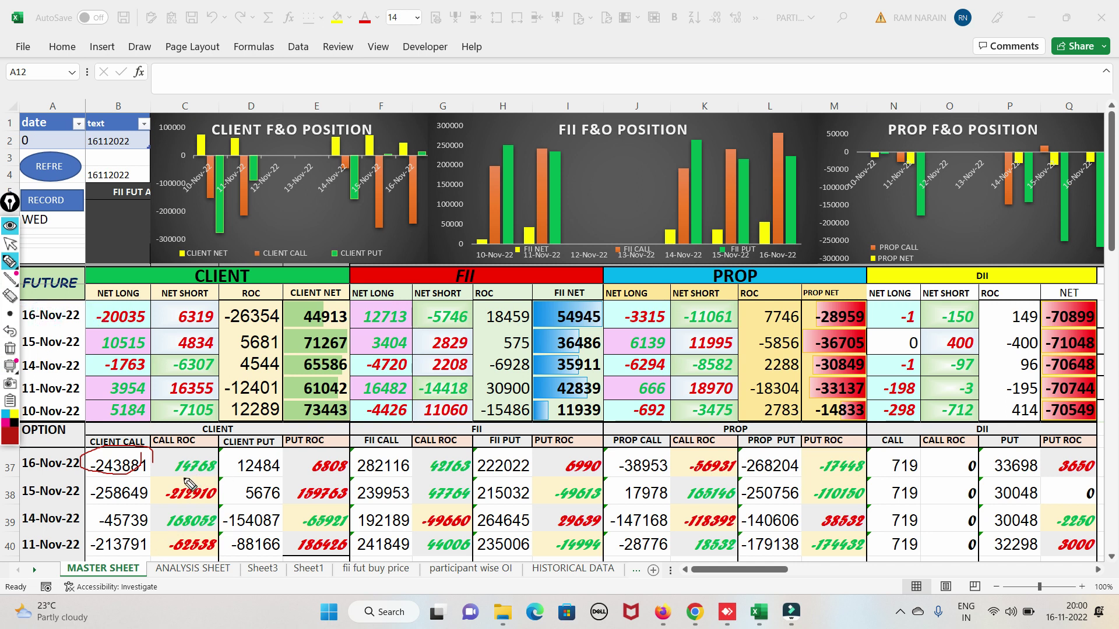
pyautogui.moveTo(222, 481)
pyautogui.mouseDown()
pyautogui.moveTo(294, 473)
pyautogui.moveTo(268, 457)
pyautogui.mouseUp()
pyautogui.click(13, 349)
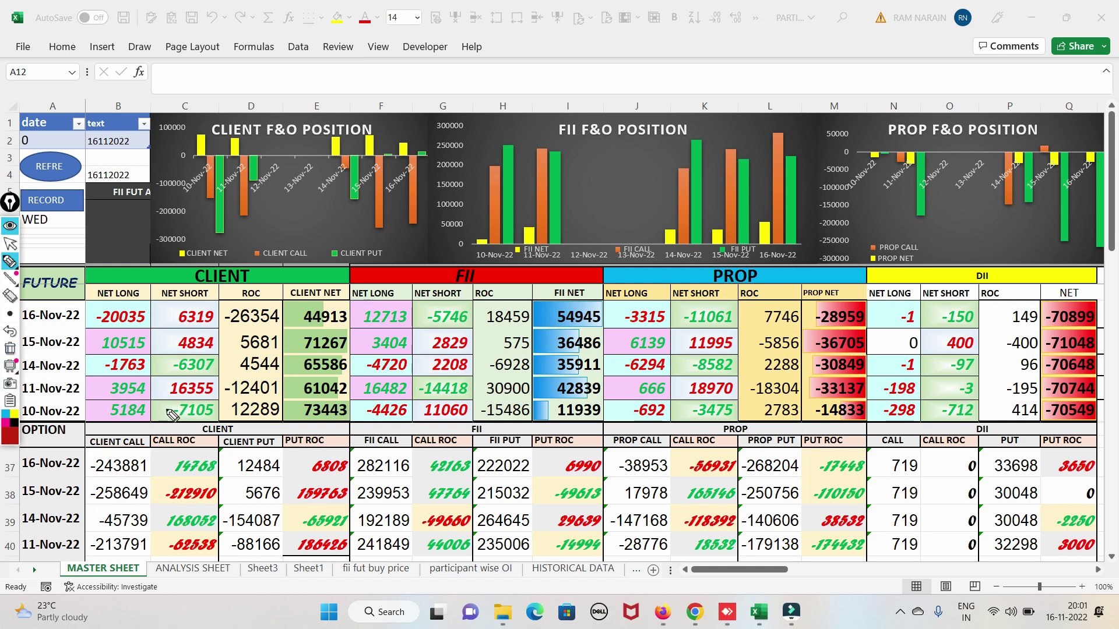
# - Circle the client's 16-Nov-22 futures NET LONG and NET SHORT values, tick the ROC, and clear the marks
pyautogui.moveTo(99, 324)
pyautogui.mouseDown()
pyautogui.moveTo(132, 336)
pyautogui.moveTo(167, 320)
pyautogui.moveTo(125, 297)
pyautogui.moveTo(96, 319)
pyautogui.mouseUp()
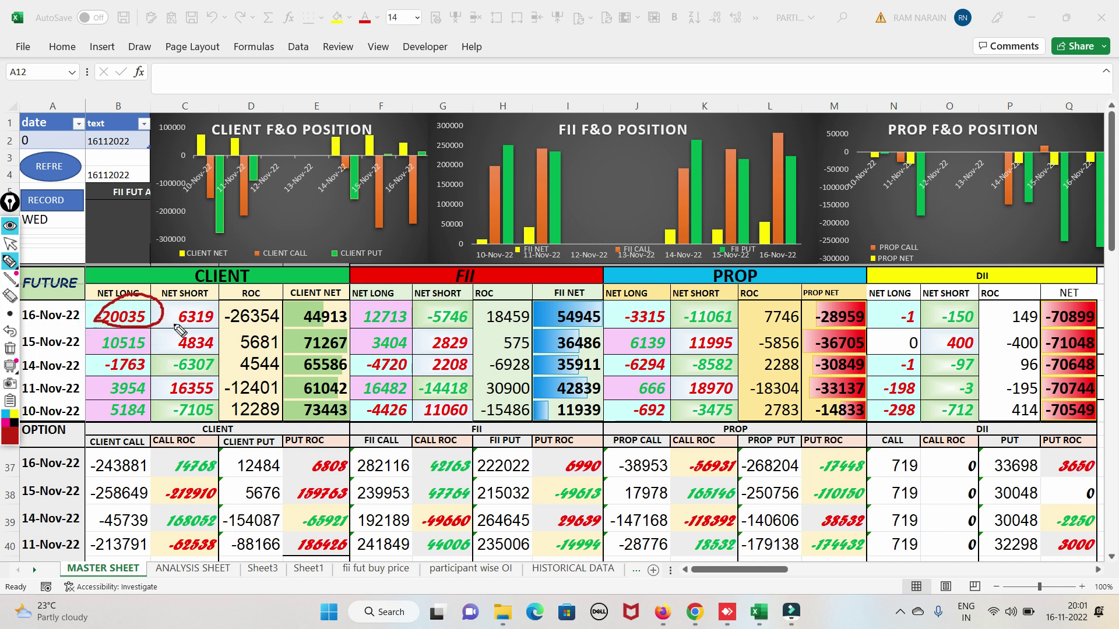
pyautogui.moveTo(172, 320)
pyautogui.mouseDown()
pyautogui.moveTo(224, 308)
pyautogui.moveTo(232, 335)
pyautogui.moveTo(170, 317)
pyautogui.mouseUp()
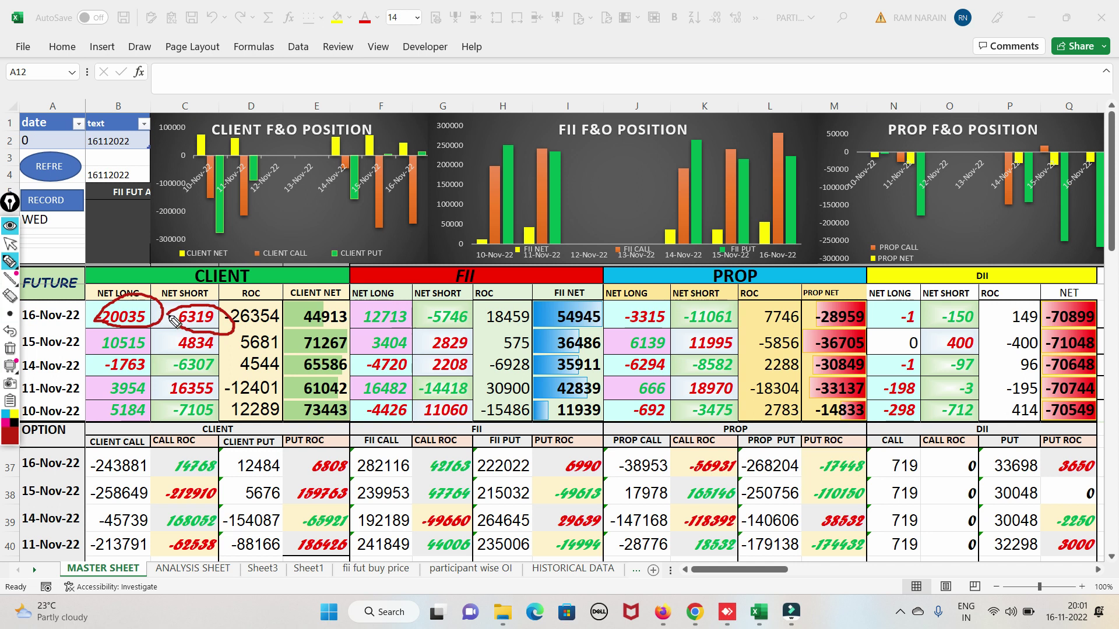
pyautogui.moveTo(249, 309); pyautogui.dragTo(318, 282)
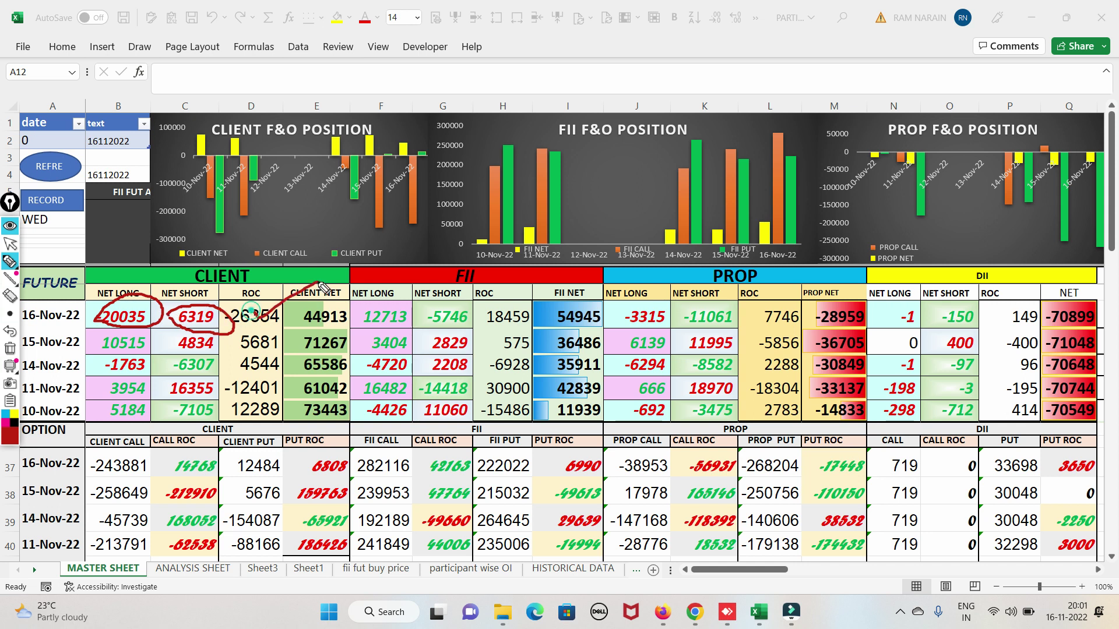
pyautogui.click(9, 349)
# - Mark the CLIENT NET futures values for 15-Nov-22 and 16-Nov-22, tick the 16-Nov-22 CLIENT CALL option value, and clear the marks
pyautogui.moveTo(300, 337); pyautogui.dragTo(370, 334)
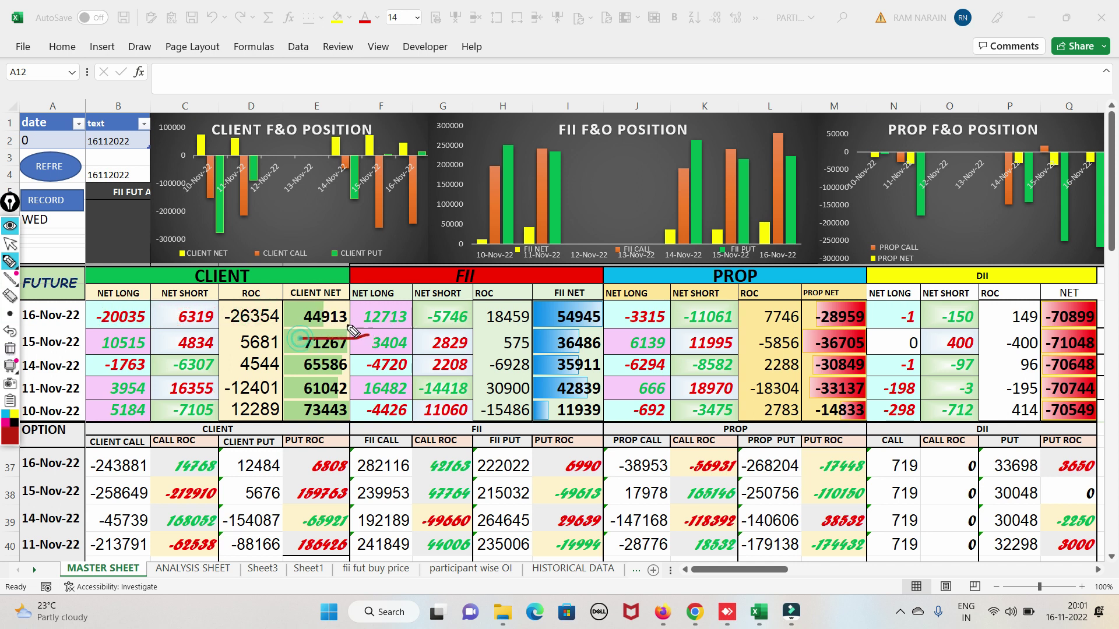
pyautogui.moveTo(292, 320)
pyautogui.mouseDown()
pyautogui.moveTo(376, 315)
pyautogui.moveTo(300, 318)
pyautogui.mouseUp()
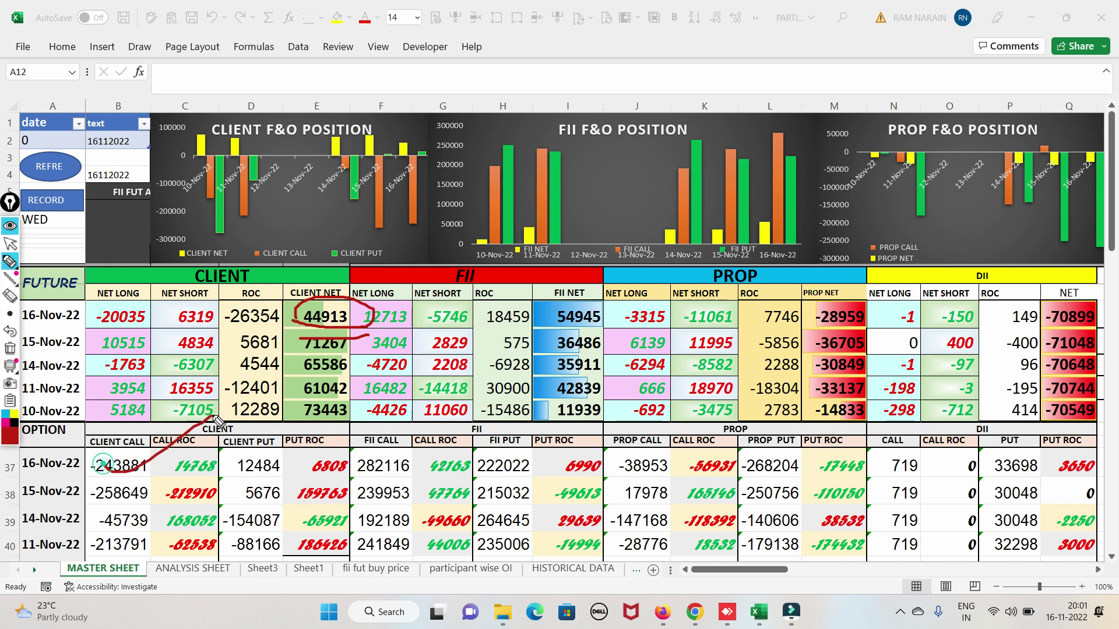
pyautogui.click(10, 348)
pyautogui.moveTo(13, 284)
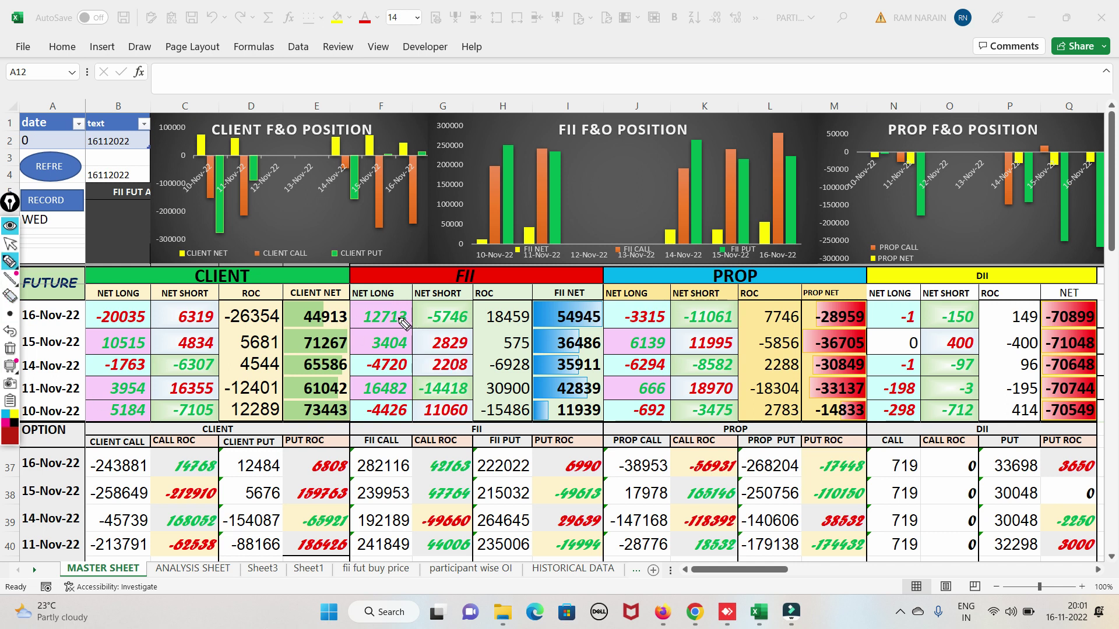
# - Mark the FII's 16-Nov-22 futures NET LONG, NET SHORT, ROC and NET values and its option CALL ROC and PUT ROC, and clear the marks
pyautogui.moveTo(416, 315)
pyautogui.mouseDown()
pyautogui.moveTo(374, 301)
pyautogui.moveTo(354, 323)
pyautogui.moveTo(418, 330)
pyautogui.moveTo(449, 279)
pyautogui.mouseUp()
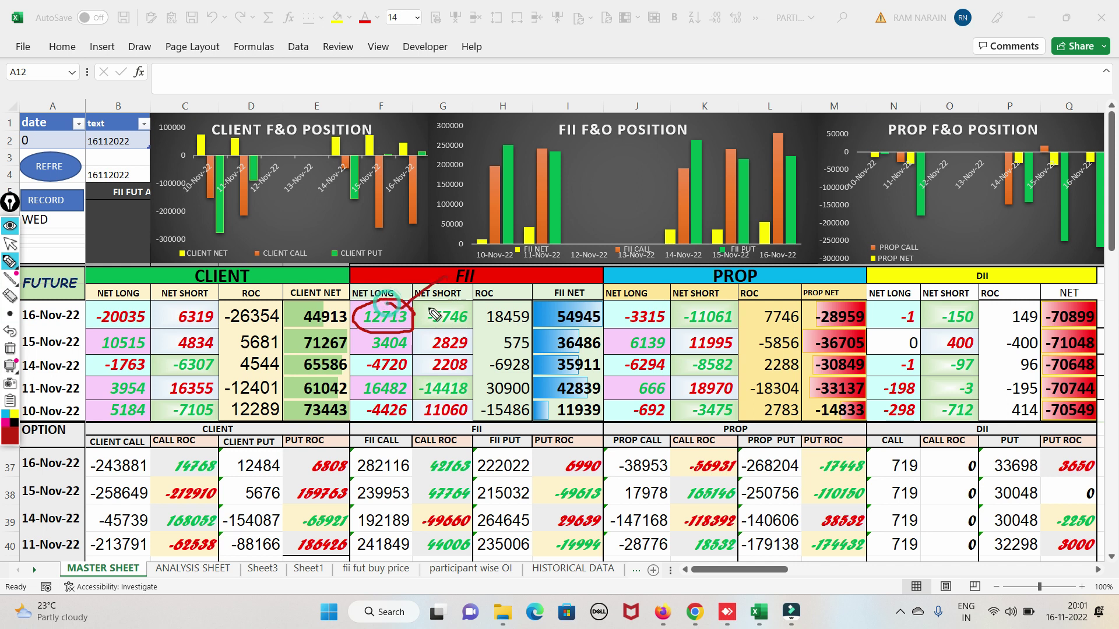
pyautogui.moveTo(424, 319)
pyautogui.mouseDown()
pyautogui.moveTo(475, 338)
pyautogui.moveTo(469, 302)
pyautogui.moveTo(440, 315)
pyautogui.moveTo(522, 282)
pyautogui.moveTo(567, 316)
pyautogui.moveTo(609, 295)
pyautogui.moveTo(627, 269)
pyautogui.mouseUp()
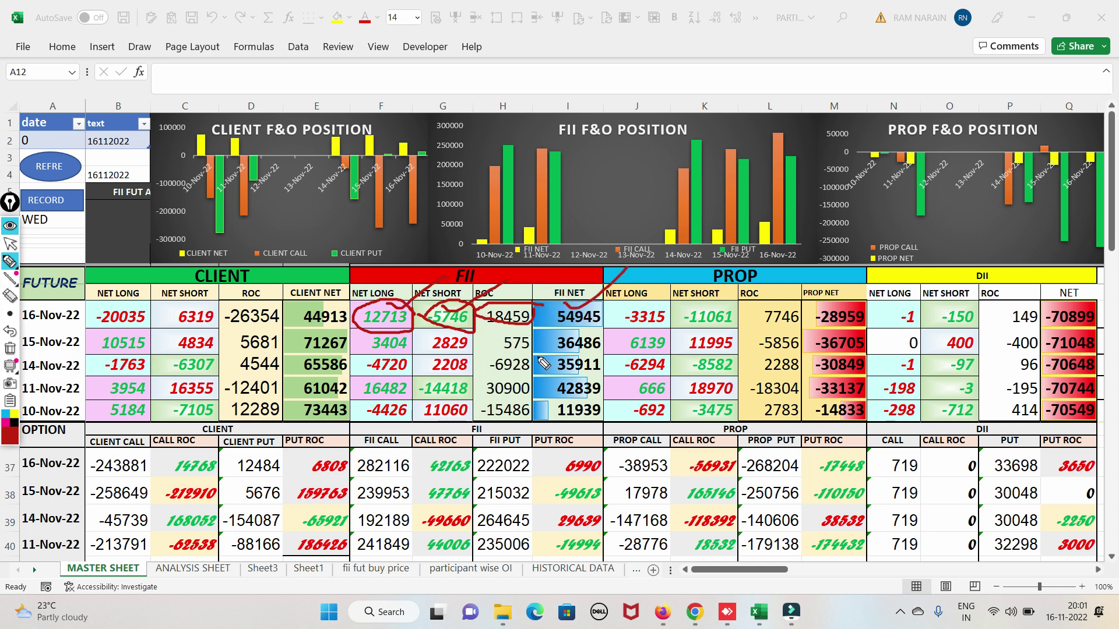
pyautogui.moveTo(425, 470)
pyautogui.mouseDown()
pyautogui.moveTo(475, 485)
pyautogui.moveTo(473, 449)
pyautogui.moveTo(434, 464)
pyautogui.moveTo(505, 410)
pyautogui.mouseUp()
pyautogui.moveTo(558, 462)
pyautogui.mouseDown()
pyautogui.moveTo(551, 475)
pyautogui.moveTo(609, 469)
pyautogui.moveTo(563, 456)
pyautogui.mouseUp()
pyautogui.moveTo(424, 473); pyautogui.dragTo(464, 464)
pyautogui.click(366, 328)
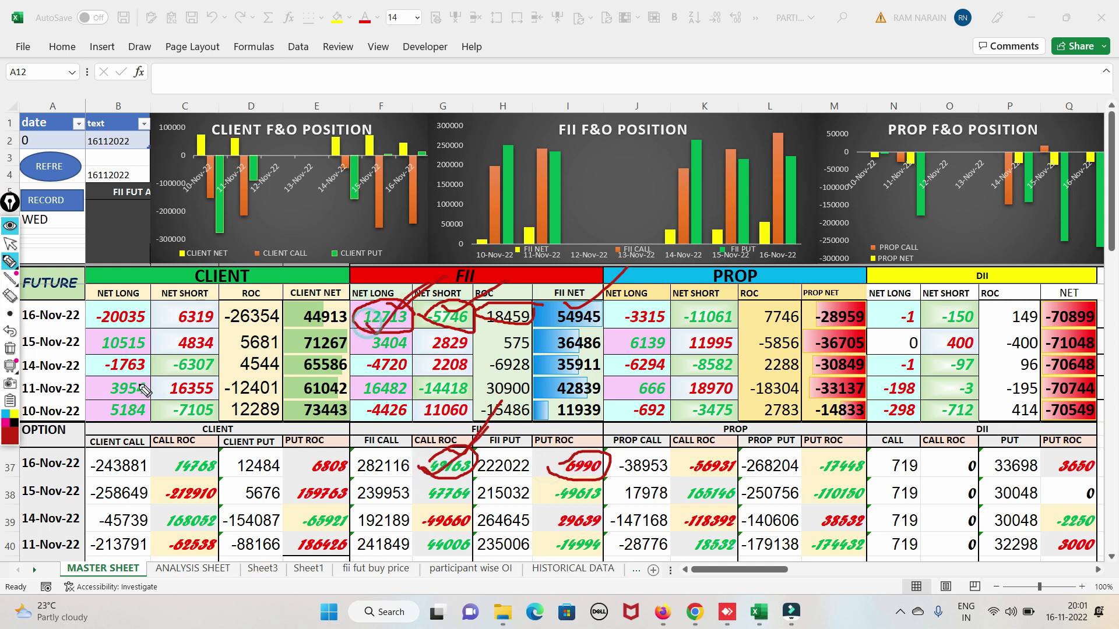
pyautogui.click(9, 349)
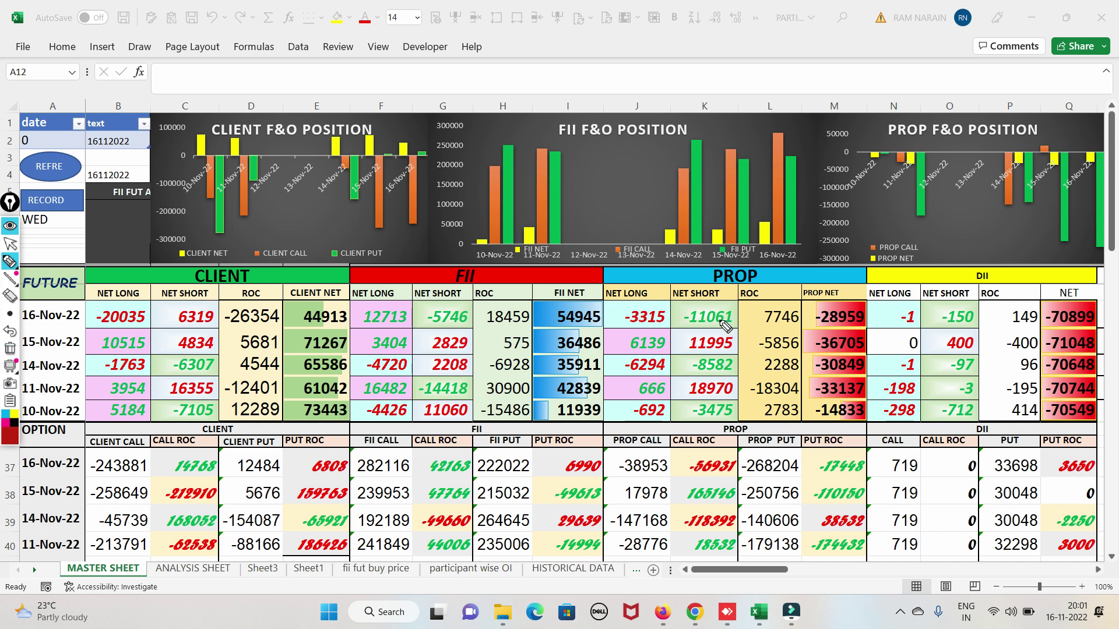
# - Circle the 16-Nov-22 PROP futures NET LONG and NET SHORT values in red and tick the NET SHORT value
pyautogui.moveTo(681, 321)
pyautogui.mouseDown()
pyautogui.moveTo(702, 341)
pyautogui.moveTo(758, 329)
pyautogui.moveTo(676, 305)
pyautogui.moveTo(641, 336)
pyautogui.moveTo(673, 312)
pyautogui.moveTo(629, 308)
pyautogui.moveTo(624, 320)
pyautogui.mouseUp()
pyautogui.moveTo(706, 309); pyautogui.dragTo(780, 271)
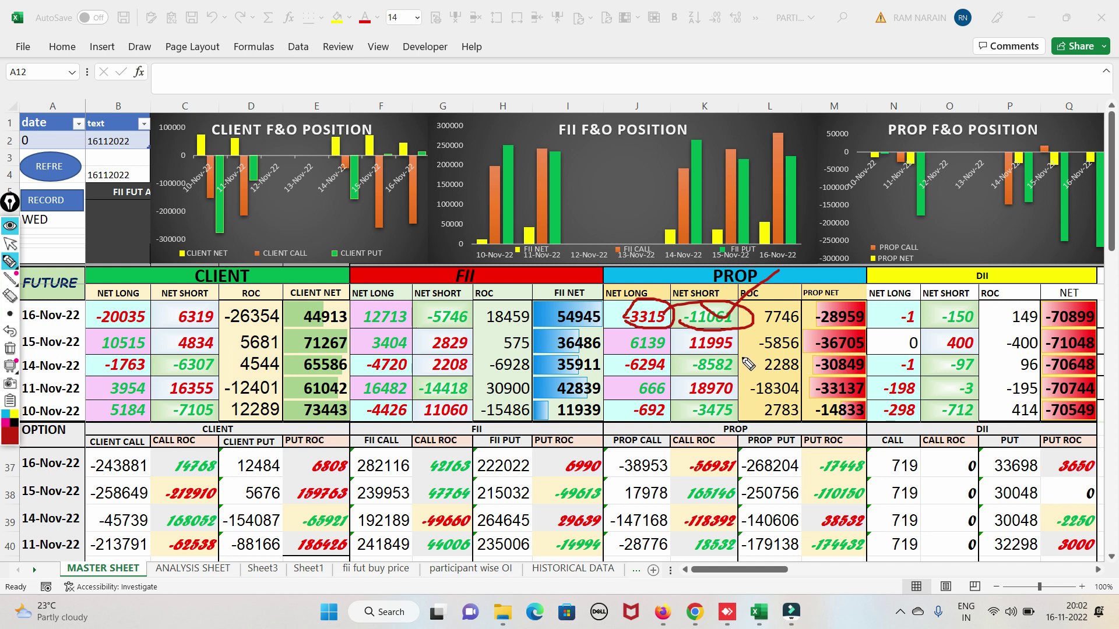
# - Circle the 15-Nov-22 and 16-Nov-22 PROP NET values, mark those dates' PROP CALL values and the 16-Nov-22 CALL ROC, and clear the marks
pyautogui.moveTo(868, 346)
pyautogui.mouseDown()
pyautogui.moveTo(822, 333)
pyautogui.moveTo(871, 343)
pyautogui.mouseUp()
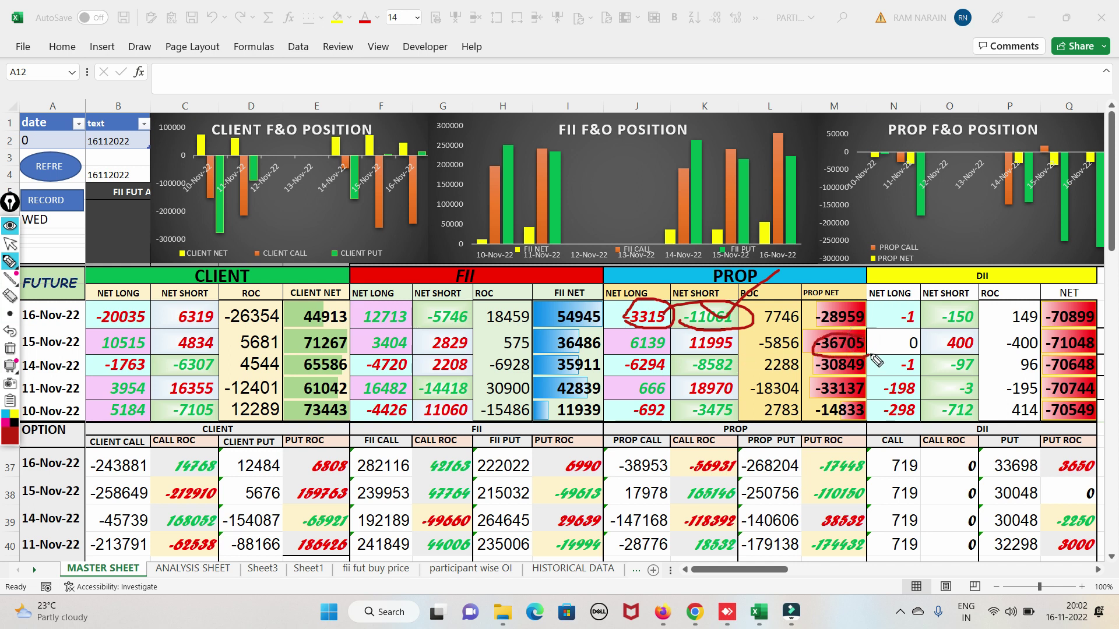
pyautogui.moveTo(827, 309)
pyautogui.mouseDown()
pyautogui.moveTo(817, 332)
pyautogui.moveTo(872, 309)
pyautogui.moveTo(848, 269)
pyautogui.mouseUp()
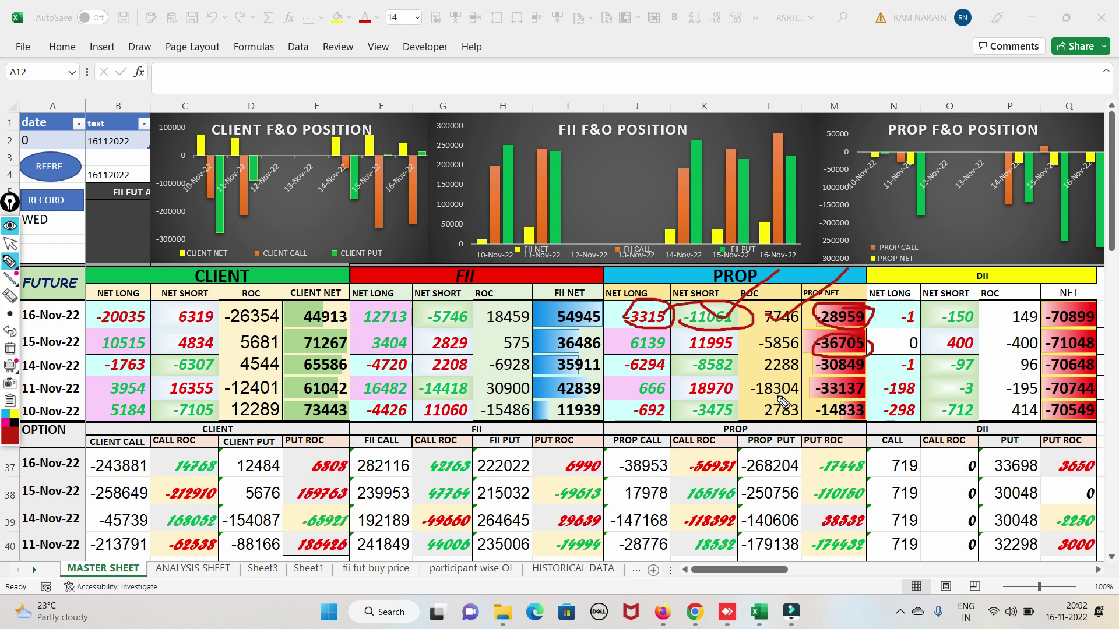
pyautogui.moveTo(619, 508)
pyautogui.mouseDown()
pyautogui.moveTo(641, 520)
pyautogui.moveTo(679, 503)
pyautogui.moveTo(635, 484)
pyautogui.moveTo(625, 509)
pyautogui.mouseUp()
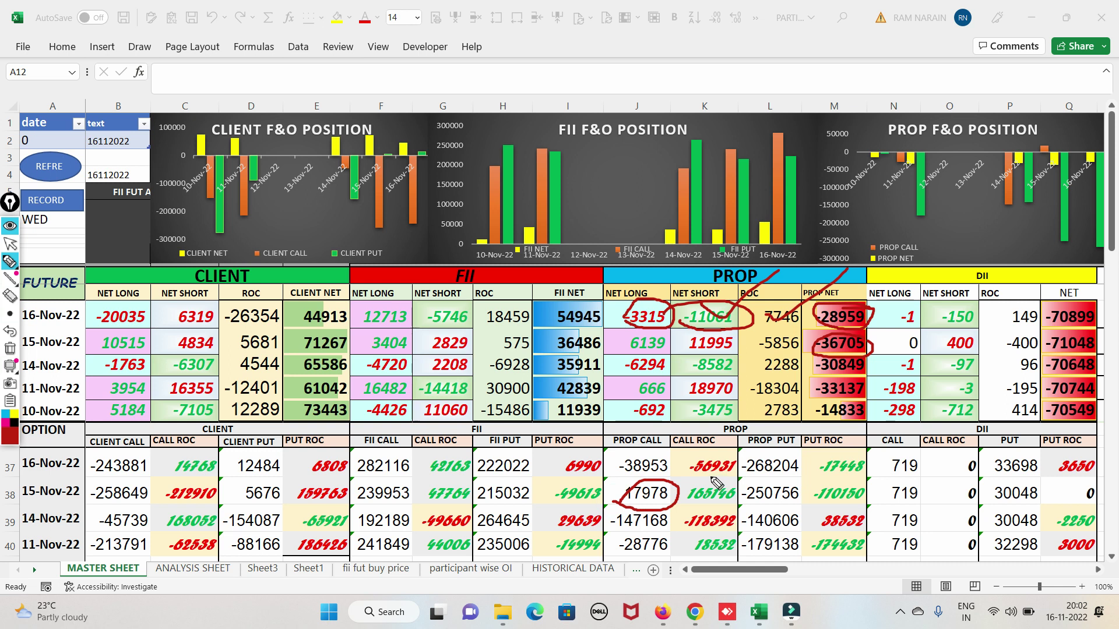
pyautogui.moveTo(696, 478)
pyautogui.mouseDown()
pyautogui.moveTo(679, 463)
pyautogui.moveTo(643, 477)
pyautogui.moveTo(696, 410)
pyautogui.mouseUp()
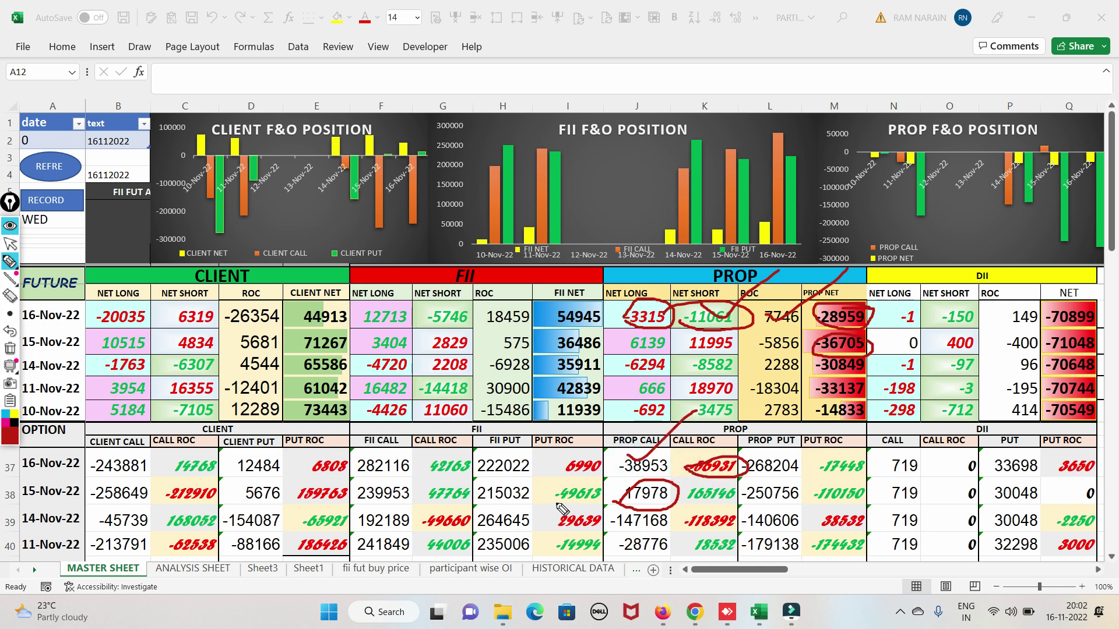
pyautogui.click(10, 349)
# - Mark the PROP PUT option values for 15-Nov-22 and 16-Nov-22 and the 16-Nov-22 PUT ROC, and clear the marks
pyautogui.moveTo(741, 496)
pyautogui.mouseDown()
pyautogui.moveTo(768, 516)
pyautogui.moveTo(808, 494)
pyautogui.moveTo(758, 479)
pyautogui.moveTo(741, 491)
pyautogui.moveTo(786, 503)
pyautogui.moveTo(809, 475)
pyautogui.moveTo(839, 484)
pyautogui.moveTo(882, 469)
pyautogui.moveTo(807, 465)
pyautogui.moveTo(843, 419)
pyautogui.mouseUp()
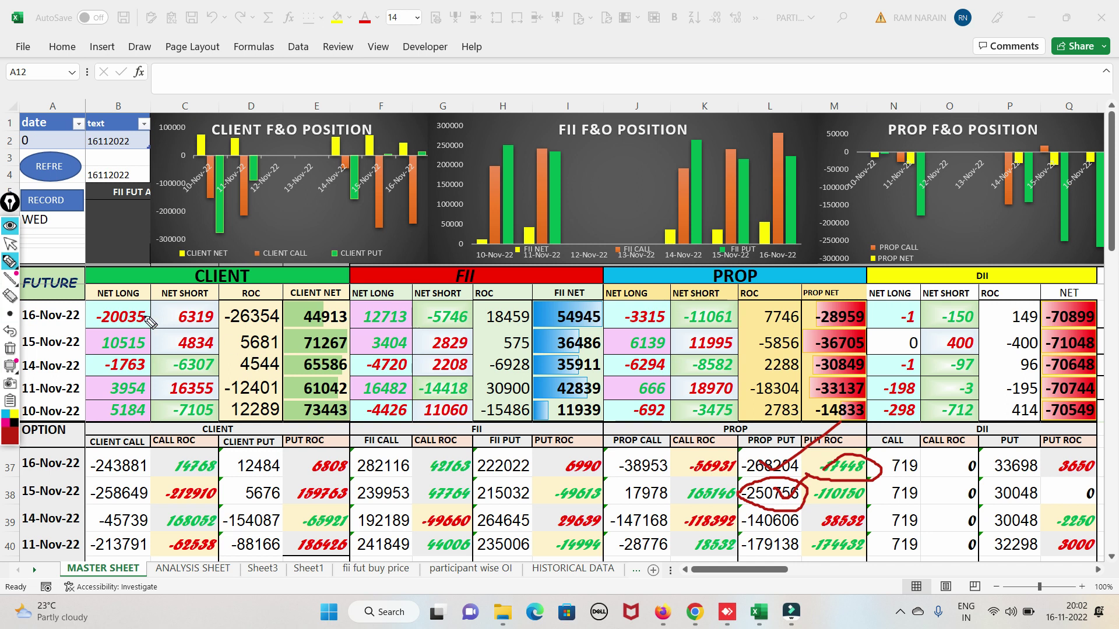
pyautogui.click(8, 350)
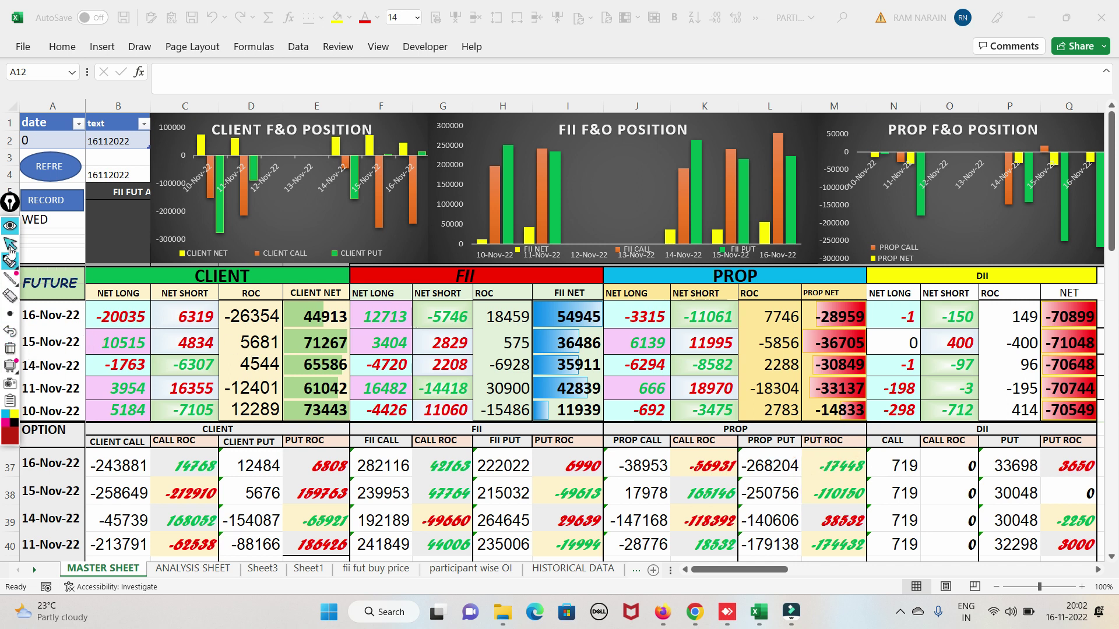
pyautogui.click(11, 245)
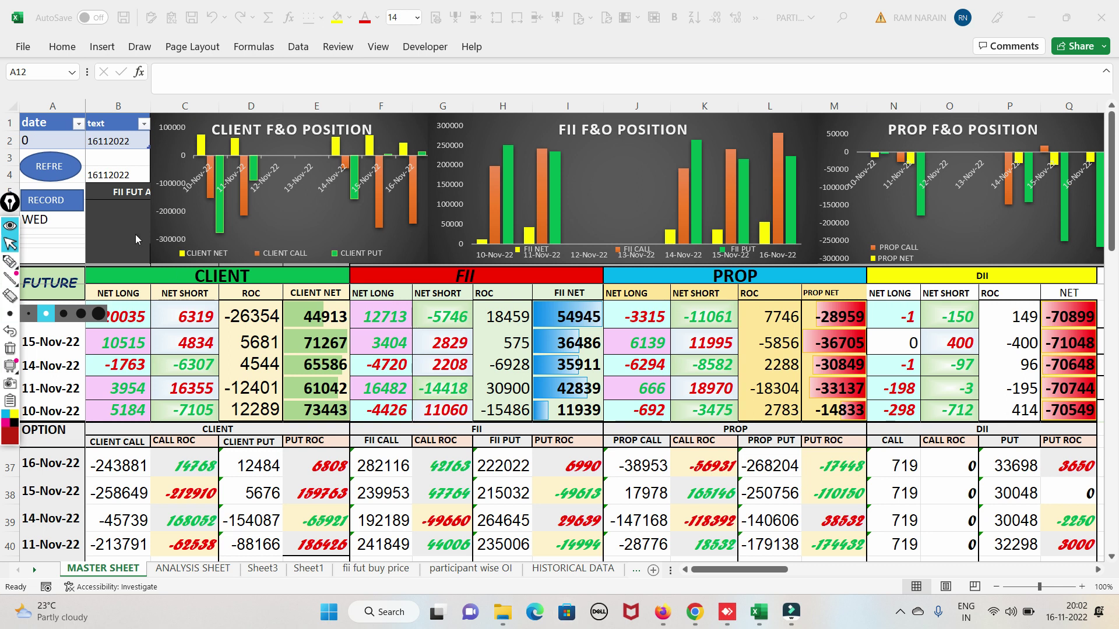
# - Circle the 16-Nov-22 DII futures NET value in red, tick its ROC, clear the marks, and return to the normal pointer
pyautogui.click(10, 261)
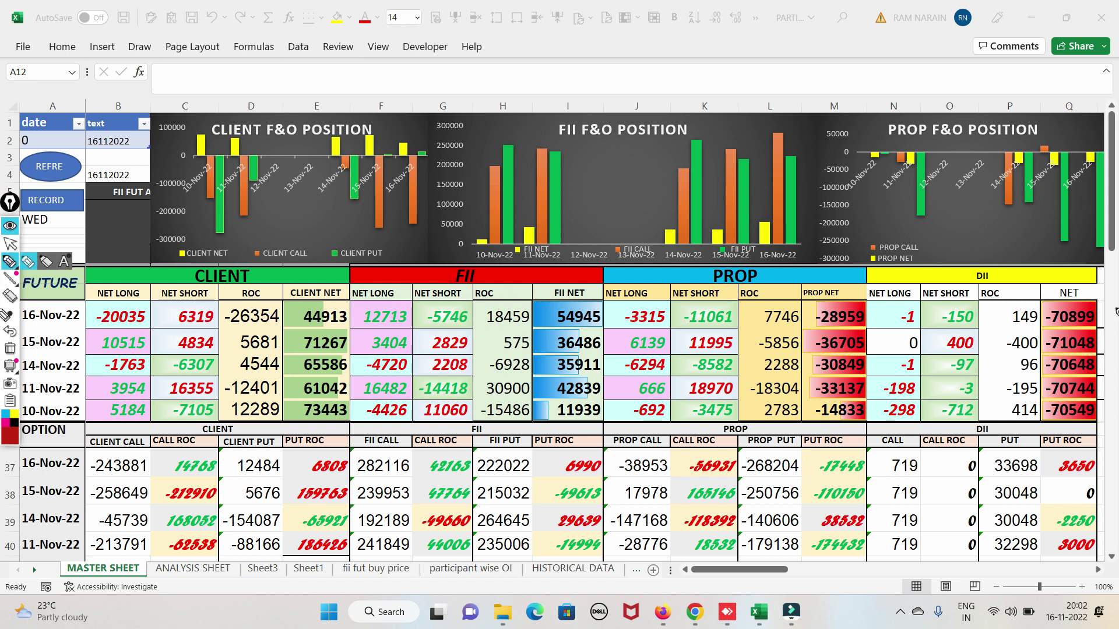
pyautogui.click(9, 279)
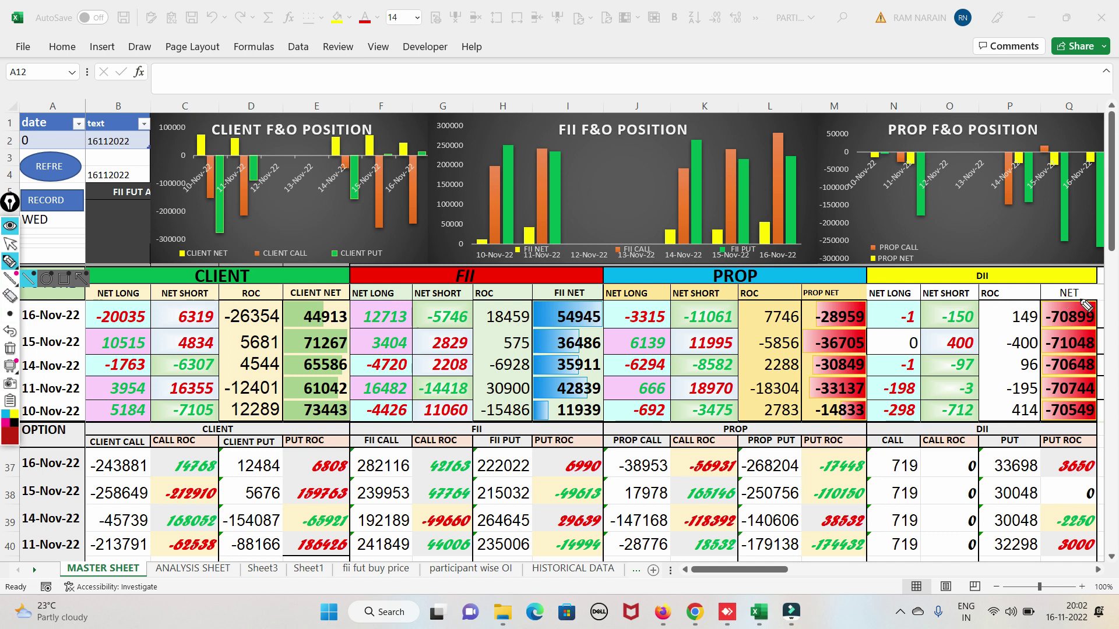
pyautogui.moveTo(1105, 313)
pyautogui.mouseDown()
pyautogui.moveTo(1054, 304)
pyautogui.moveTo(1049, 332)
pyautogui.moveTo(1104, 327)
pyautogui.moveTo(1086, 315)
pyautogui.mouseUp()
pyautogui.moveTo(978, 315)
pyautogui.mouseDown()
pyautogui.moveTo(988, 329)
pyautogui.moveTo(1055, 291)
pyautogui.mouseUp()
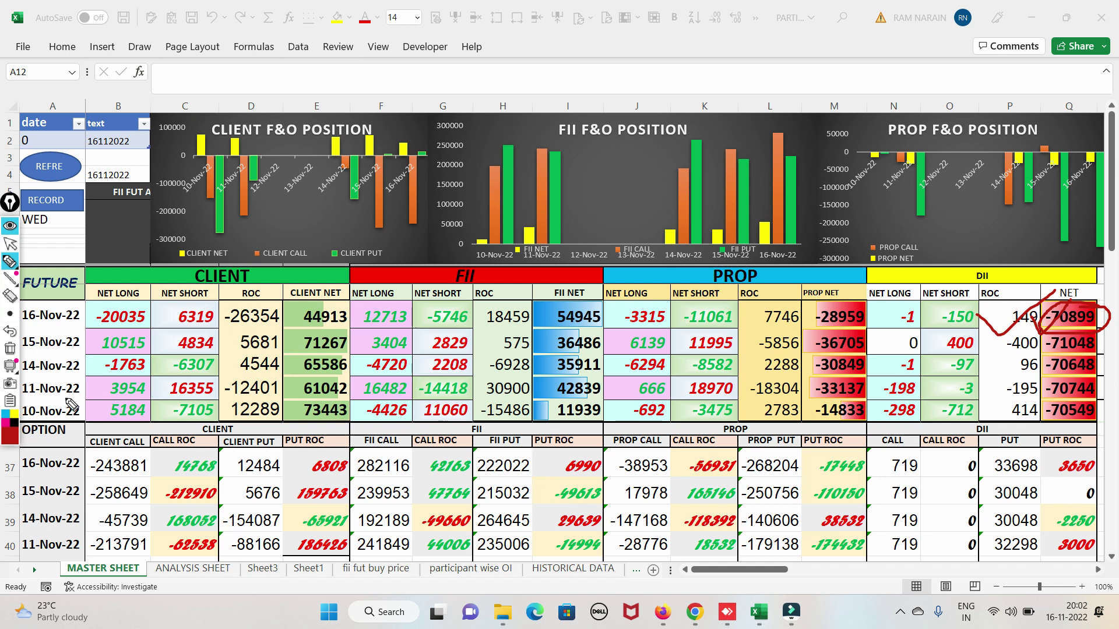
pyautogui.click(10, 348)
pyautogui.click(9, 315)
pyautogui.click(10, 244)
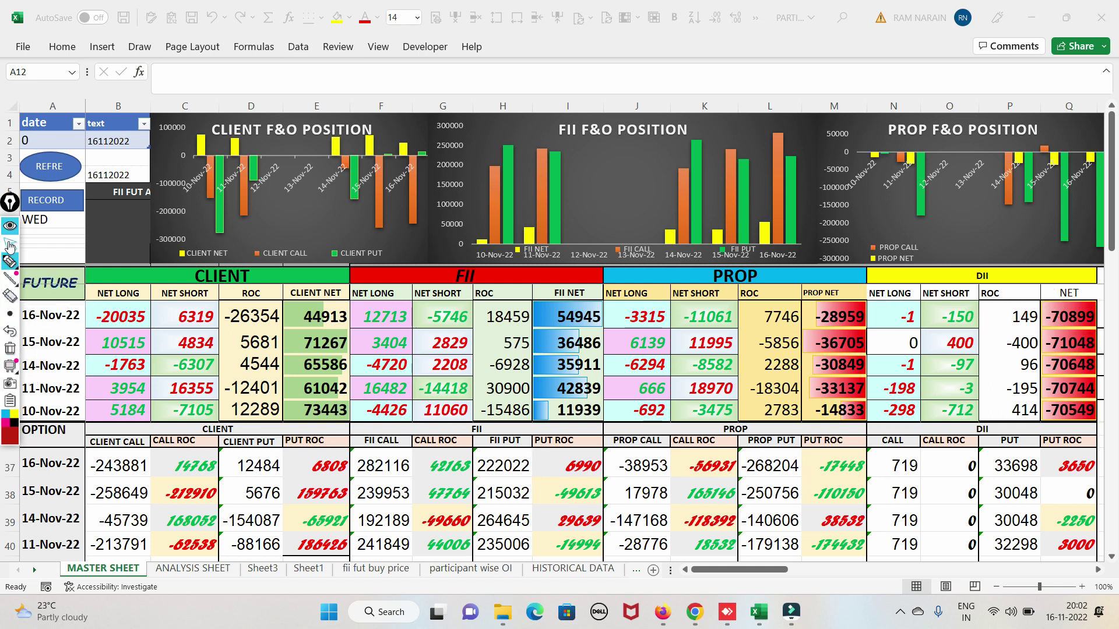
# - Switch to the nseoptionchain workbook, mark the 18400 strike and the put and call OI changes around it, and clear the marks
pyautogui.moveTo(759, 614)
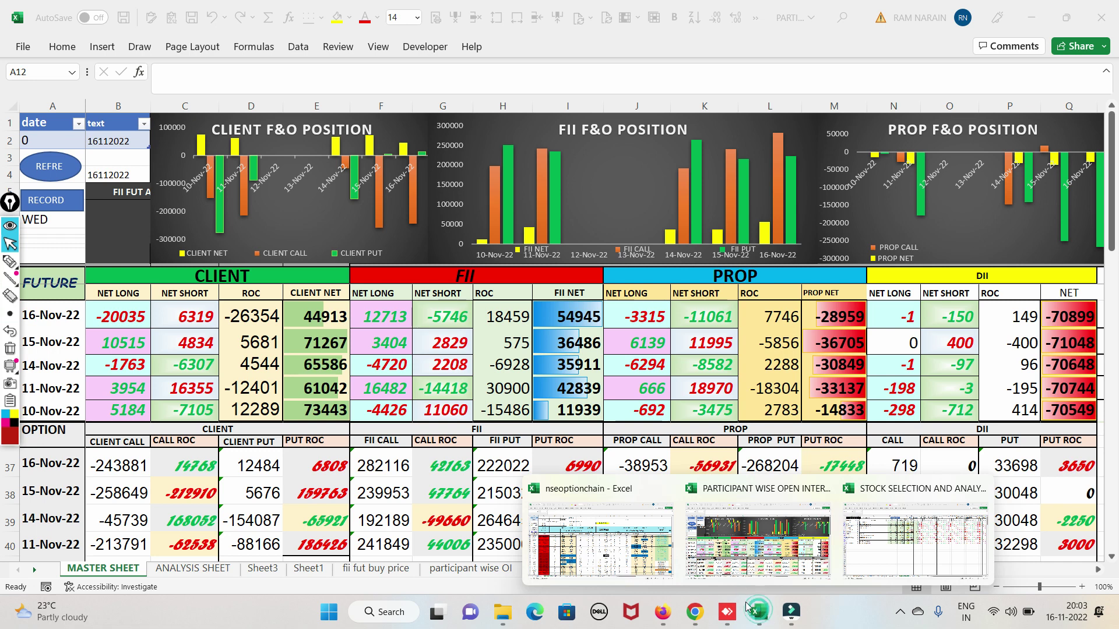
pyautogui.click(610, 552)
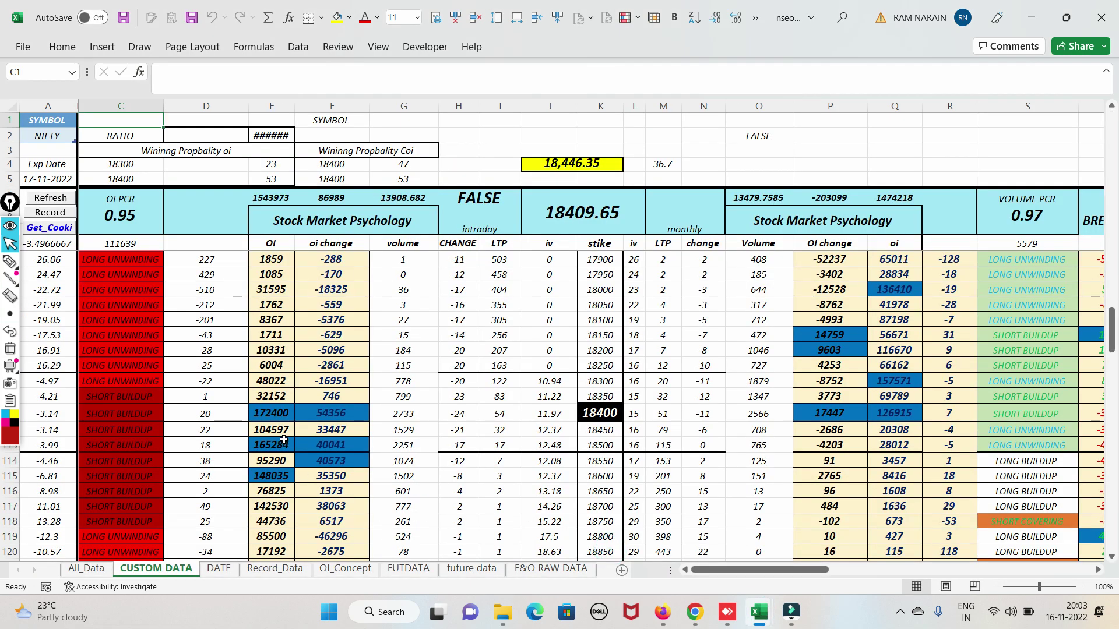
pyautogui.click(10, 261)
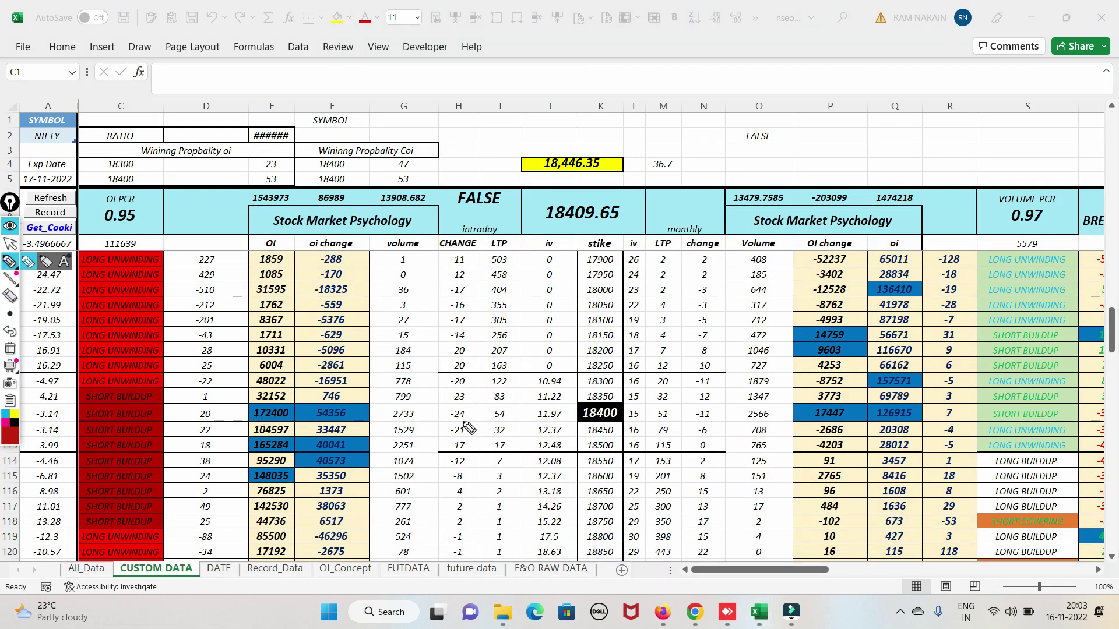
pyautogui.moveTo(632, 403)
pyautogui.mouseDown()
pyautogui.moveTo(603, 393)
pyautogui.moveTo(637, 412)
pyautogui.mouseUp()
pyautogui.moveTo(880, 411)
pyautogui.mouseDown()
pyautogui.moveTo(848, 397)
pyautogui.moveTo(805, 437)
pyautogui.moveTo(902, 431)
pyautogui.moveTo(804, 394)
pyautogui.mouseUp()
pyautogui.moveTo(344, 420)
pyautogui.mouseDown()
pyautogui.moveTo(394, 382)
pyautogui.moveTo(312, 434)
pyautogui.moveTo(393, 405)
pyautogui.mouseUp()
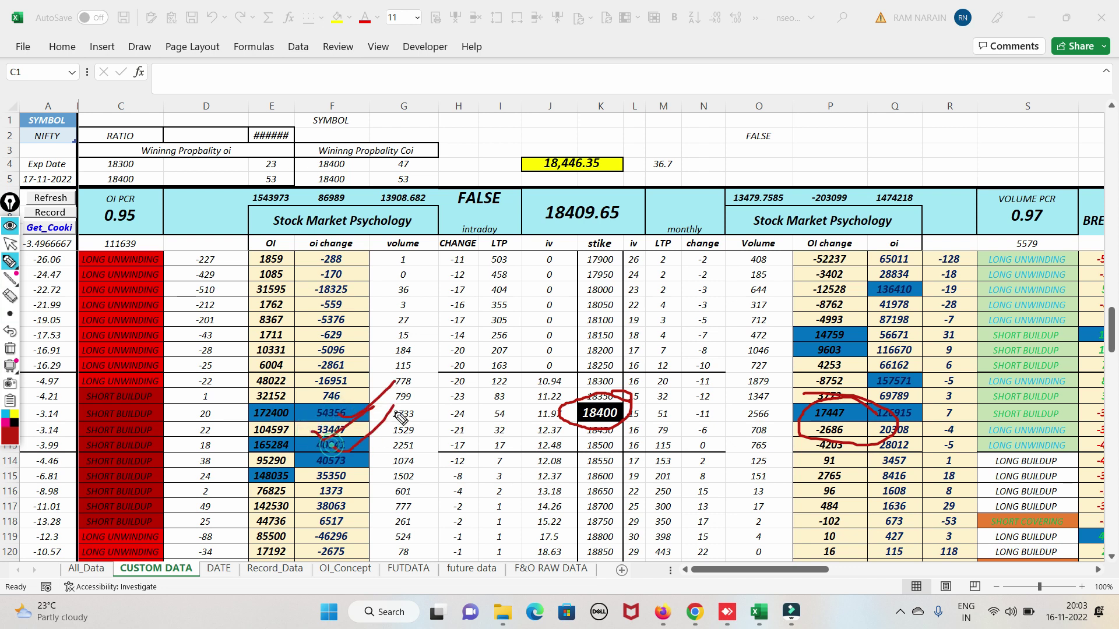
pyautogui.click(11, 350)
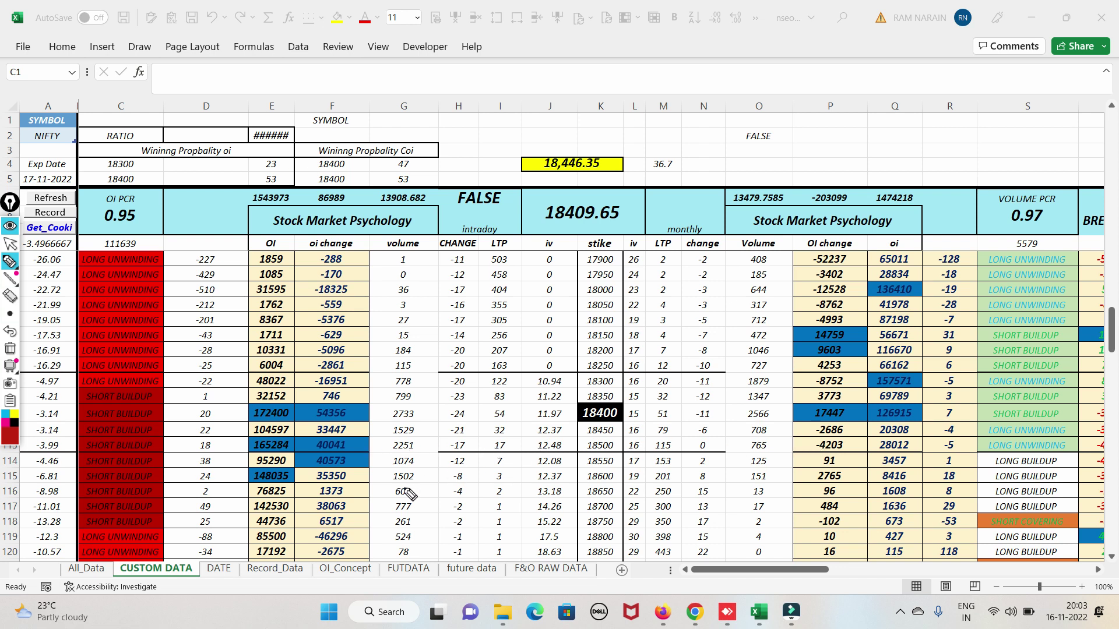
# - Circle the 18400 strike's call OI and OI change, tick the OI change and the column D value, and clear the marks
pyautogui.moveTo(291, 401)
pyautogui.mouseDown()
pyautogui.moveTo(233, 415)
pyautogui.moveTo(281, 432)
pyautogui.moveTo(294, 401)
pyautogui.mouseUp()
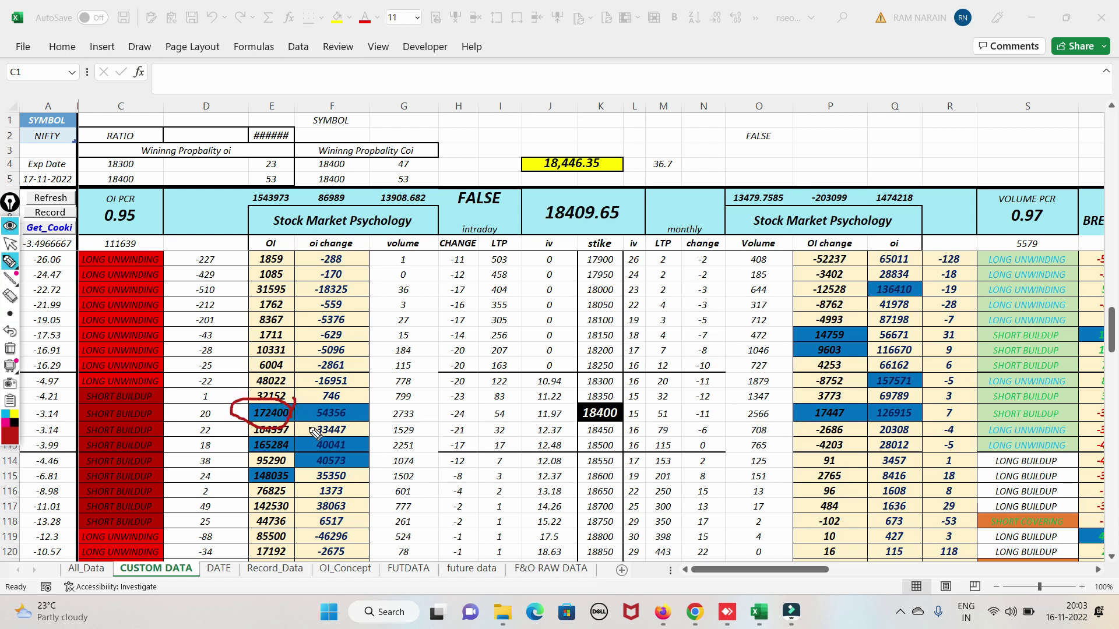
pyautogui.moveTo(313, 421)
pyautogui.mouseDown()
pyautogui.moveTo(357, 427)
pyautogui.moveTo(358, 399)
pyautogui.moveTo(320, 416)
pyautogui.moveTo(435, 376)
pyautogui.mouseUp()
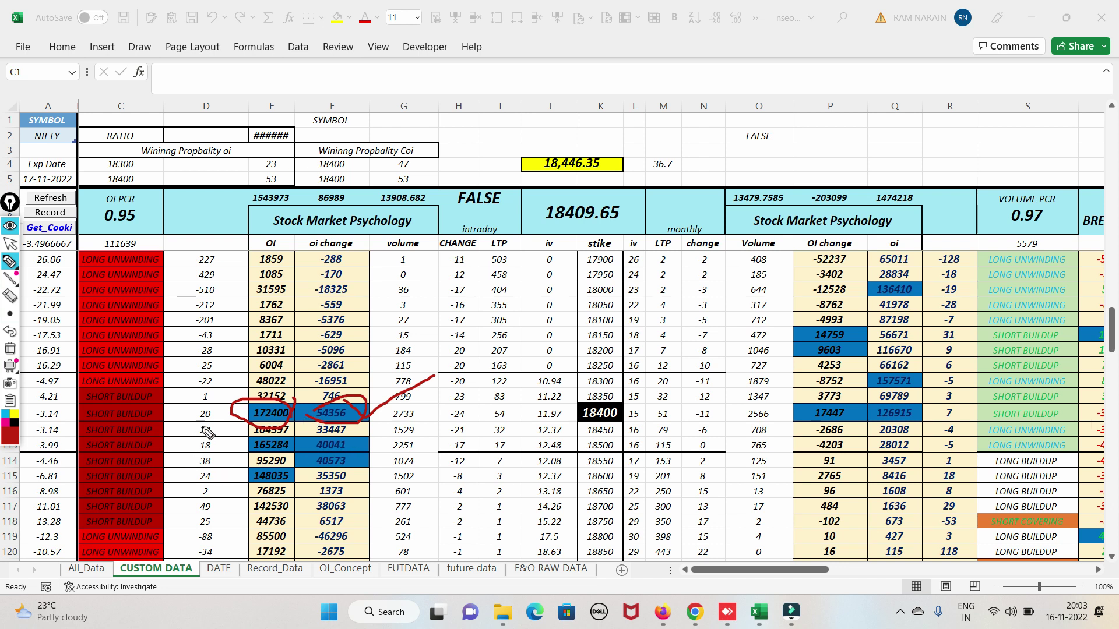
pyautogui.moveTo(232, 408)
pyautogui.mouseDown()
pyautogui.moveTo(192, 424)
pyautogui.moveTo(235, 415)
pyautogui.moveTo(261, 383)
pyautogui.mouseUp()
pyautogui.click(10, 348)
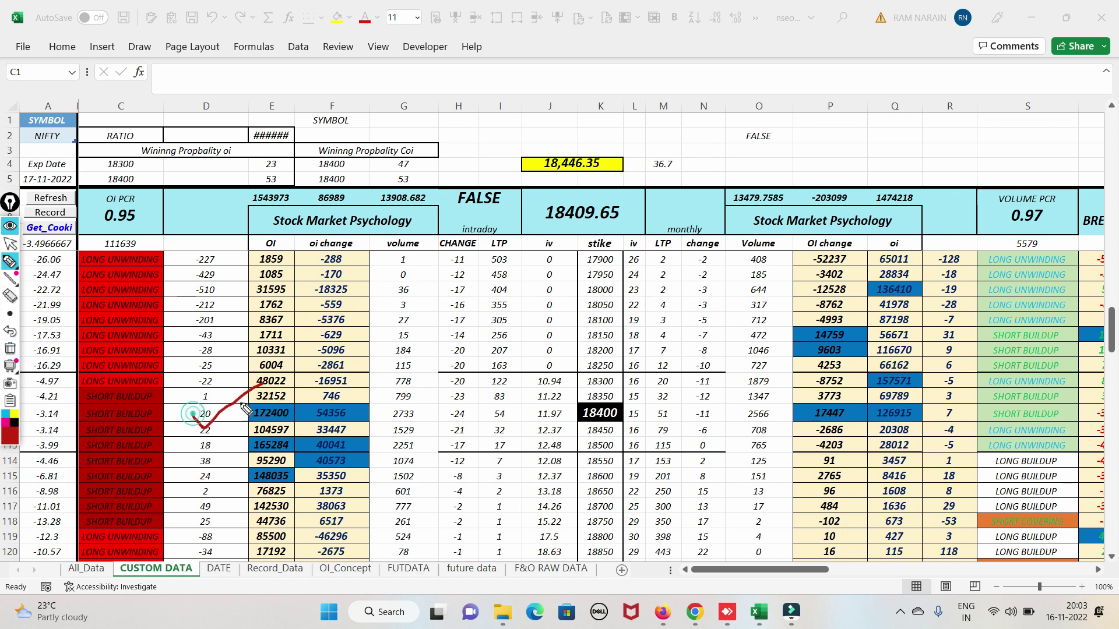
# - Tick the call-side column D value at the 18500 strike, circle and tick the one at 18400, and clear the marks
pyautogui.moveTo(197, 430)
pyautogui.mouseDown()
pyautogui.moveTo(207, 457)
pyautogui.moveTo(250, 426)
pyautogui.mouseUp()
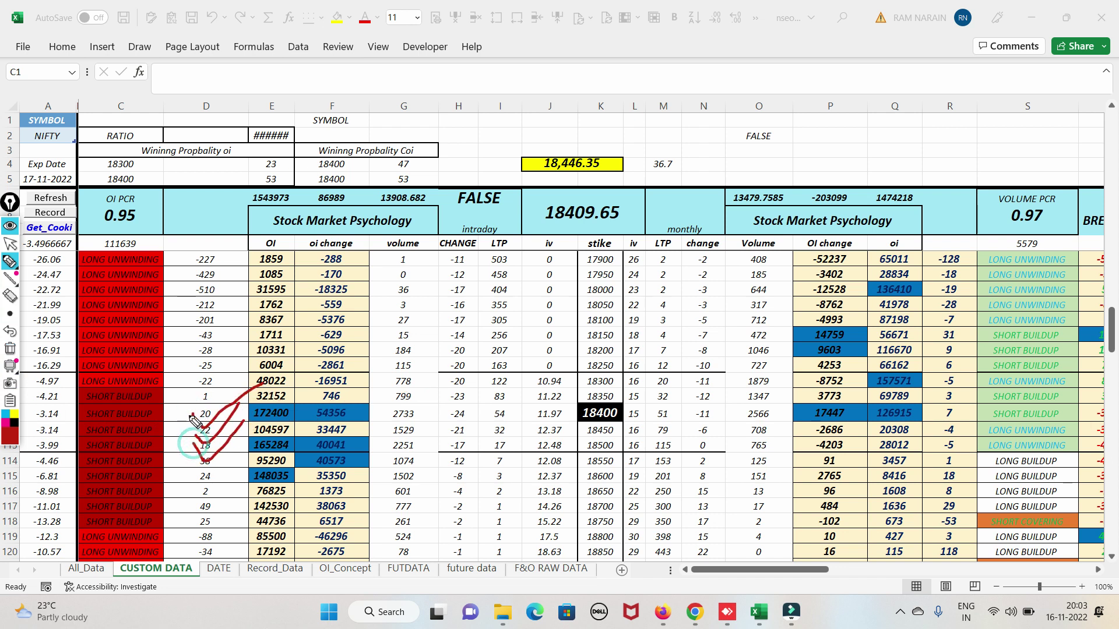
pyautogui.click(10, 348)
pyautogui.moveTo(232, 415)
pyautogui.mouseDown()
pyautogui.moveTo(195, 408)
pyautogui.moveTo(201, 434)
pyautogui.moveTo(236, 430)
pyautogui.moveTo(239, 391)
pyautogui.moveTo(261, 379)
pyautogui.mouseUp()
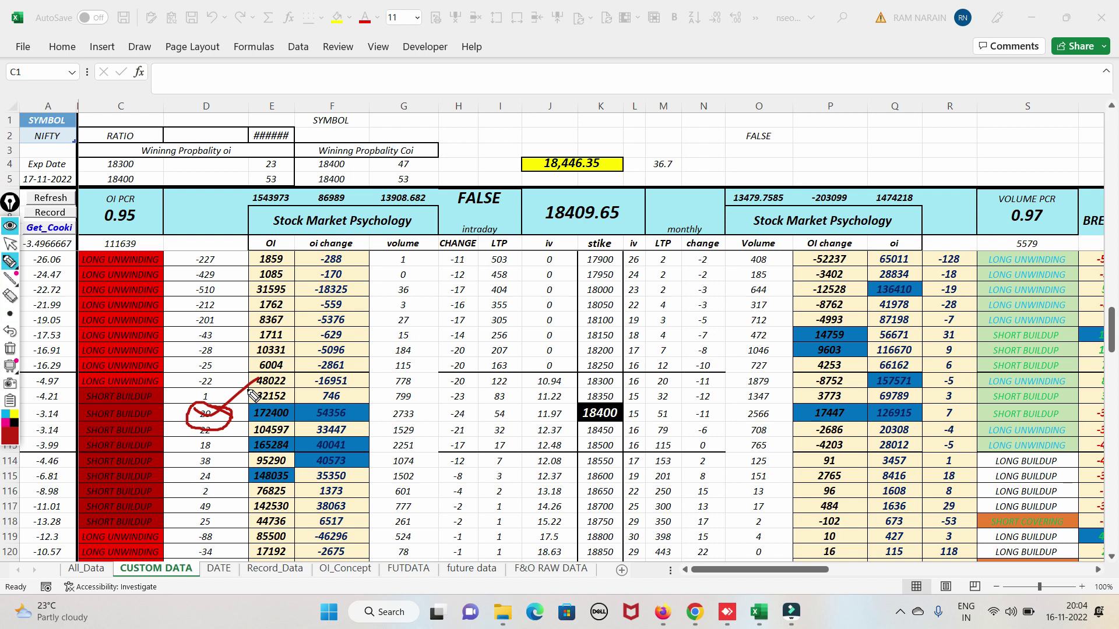
pyautogui.hotkey('ctrl', 'shift', 'c')
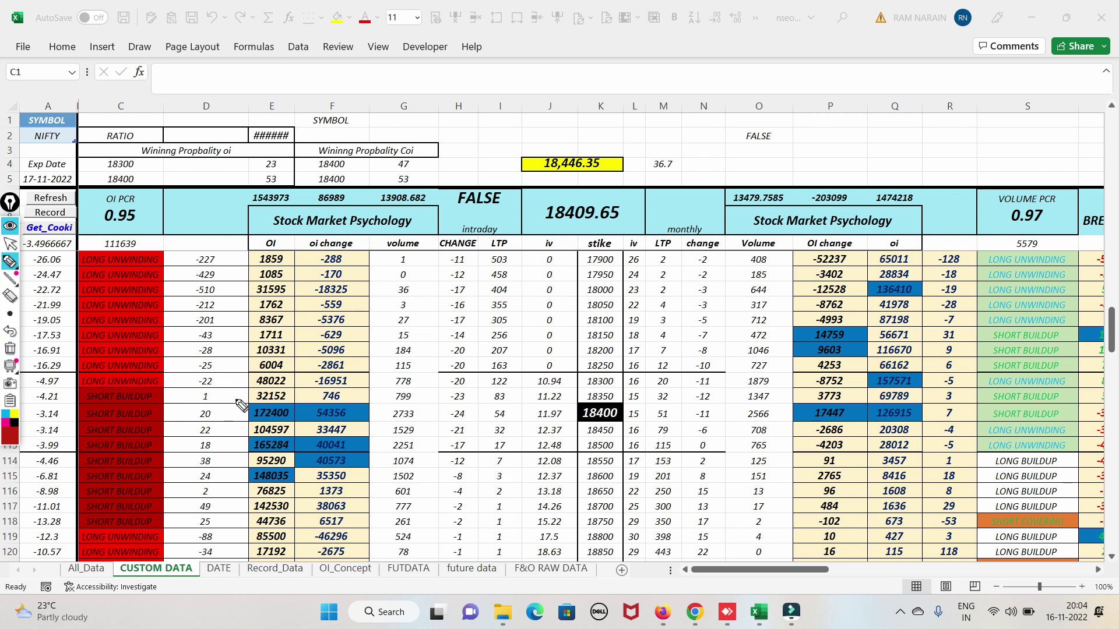
# - Circle the column D value at the 18400 strike, tick the column A values around that strike, and clear the marks
pyautogui.moveTo(225, 413)
pyautogui.mouseDown()
pyautogui.moveTo(186, 424)
pyautogui.moveTo(192, 415)
pyautogui.mouseUp()
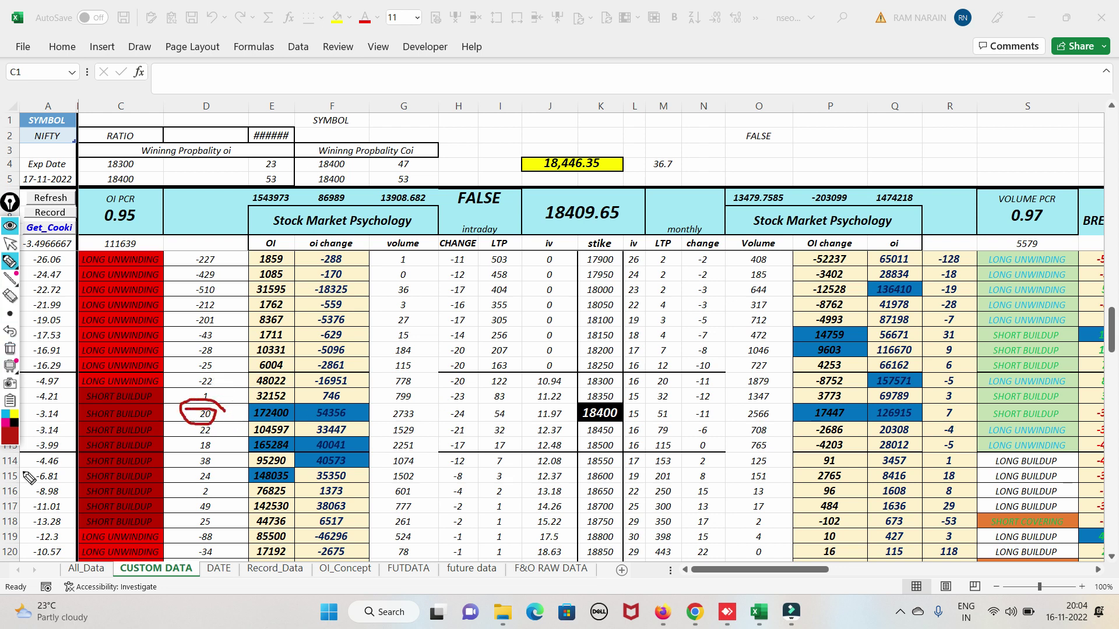
pyautogui.moveTo(58, 427)
pyautogui.mouseDown()
pyautogui.moveTo(45, 427)
pyautogui.moveTo(87, 391)
pyautogui.moveTo(27, 398)
pyautogui.mouseUp()
pyautogui.moveTo(38, 450); pyautogui.dragTo(42, 433)
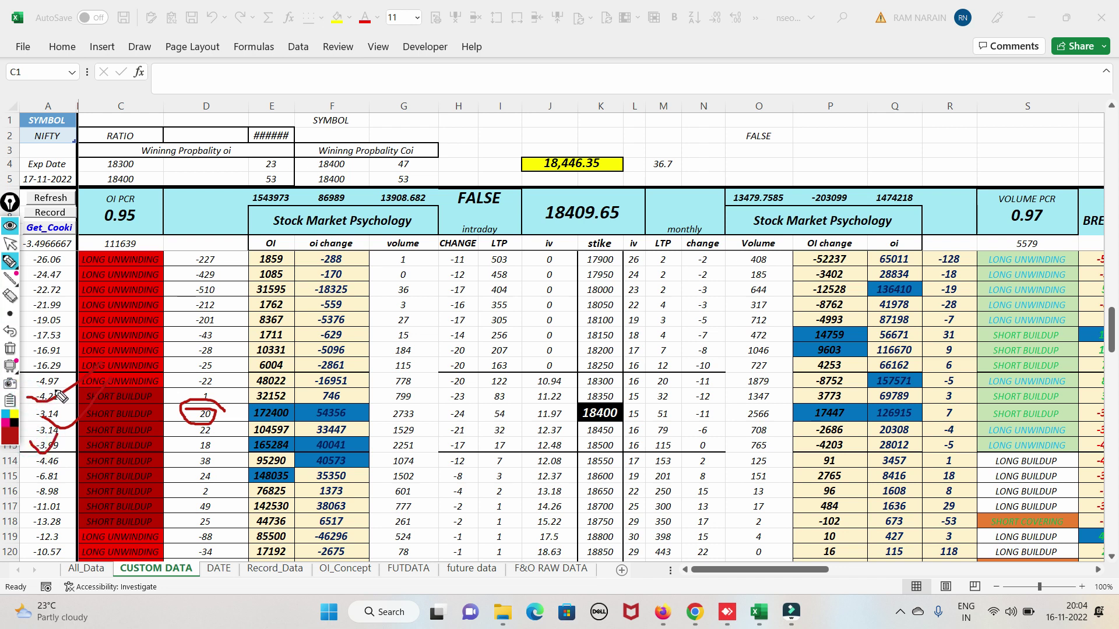
pyautogui.click(10, 348)
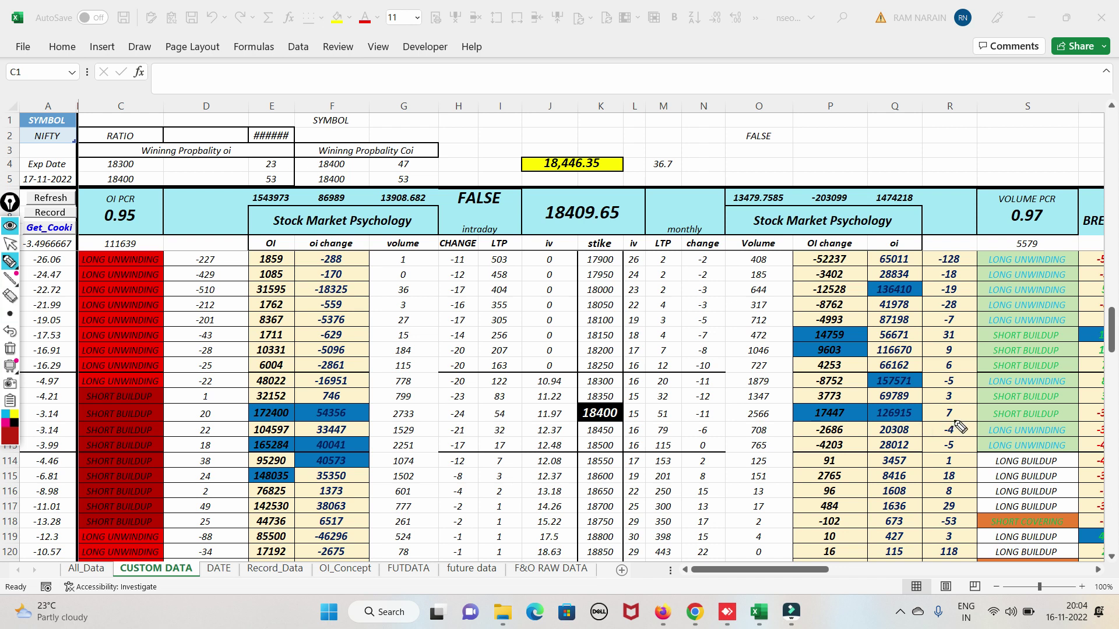
# - Circle the put-side column R values from the 18400 strike to the 18500 strike, and clear the marks
pyautogui.moveTo(937, 424)
pyautogui.mouseDown()
pyautogui.moveTo(968, 429)
pyautogui.moveTo(935, 427)
pyautogui.moveTo(964, 442)
pyautogui.moveTo(941, 447)
pyautogui.moveTo(964, 455)
pyautogui.moveTo(936, 464)
pyautogui.mouseUp()
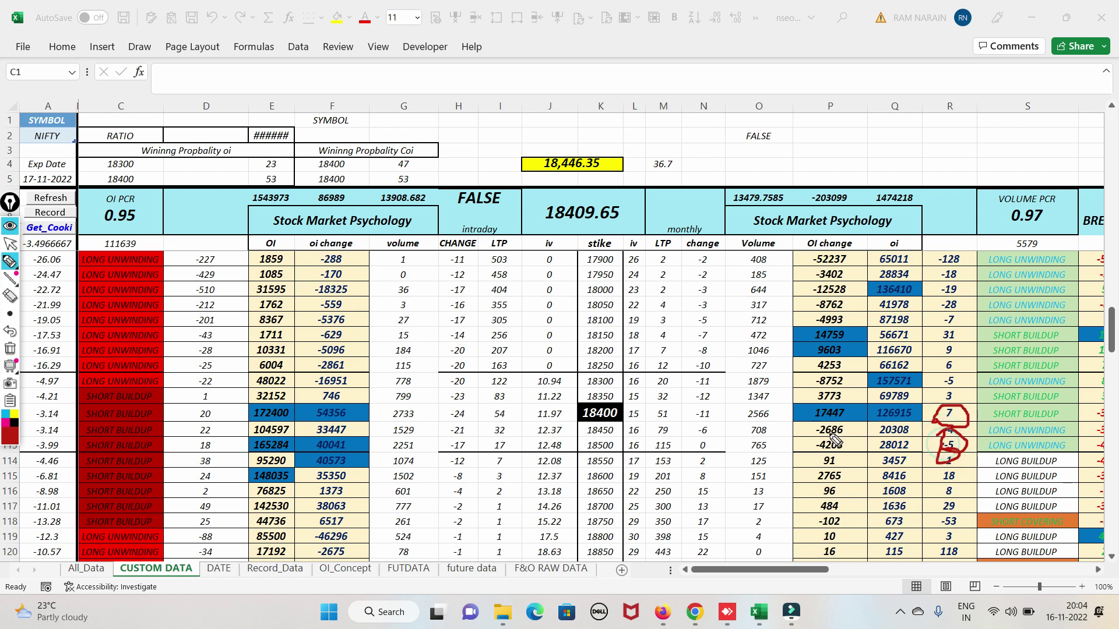
pyautogui.click(10, 349)
# - Circle the total call and put OI changes, underline the put rows around strikes 18000, 18100 and 18200, and clear the marks
pyautogui.moveTo(10, 263)
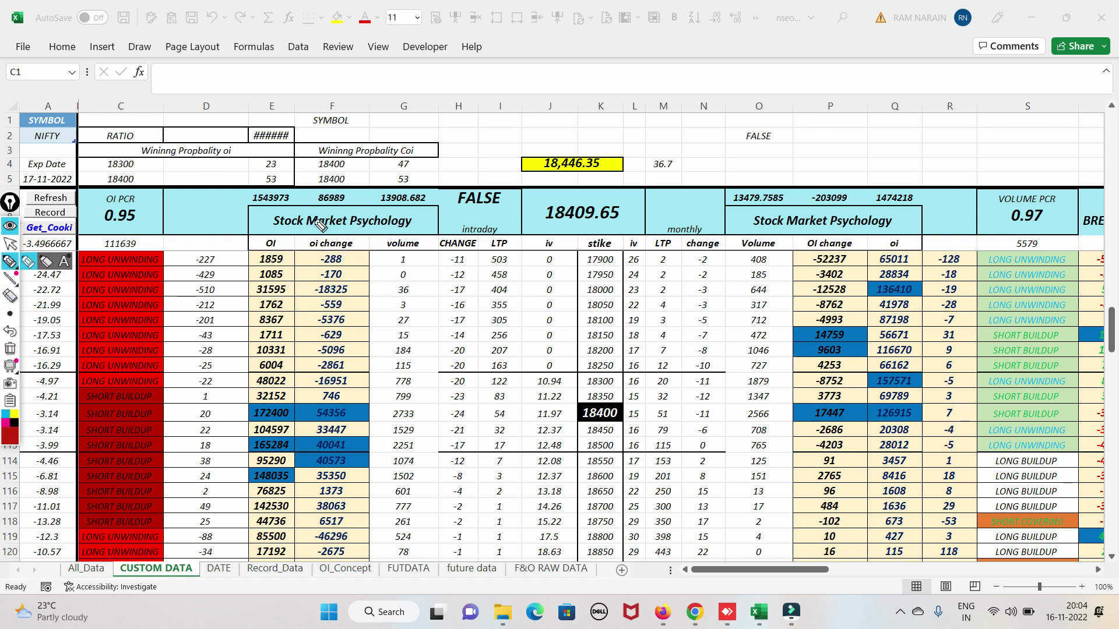
pyautogui.moveTo(303, 198)
pyautogui.mouseDown()
pyautogui.moveTo(315, 185)
pyautogui.moveTo(308, 201)
pyautogui.mouseUp()
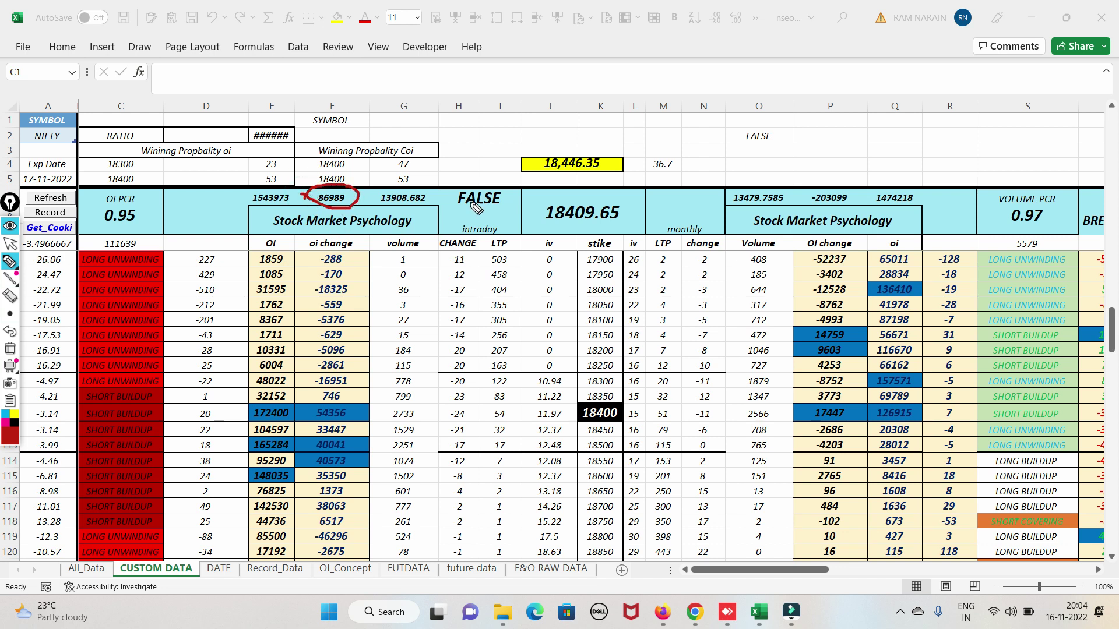
pyautogui.moveTo(855, 186)
pyautogui.mouseDown()
pyautogui.moveTo(809, 182)
pyautogui.moveTo(828, 230)
pyautogui.moveTo(861, 198)
pyautogui.mouseUp()
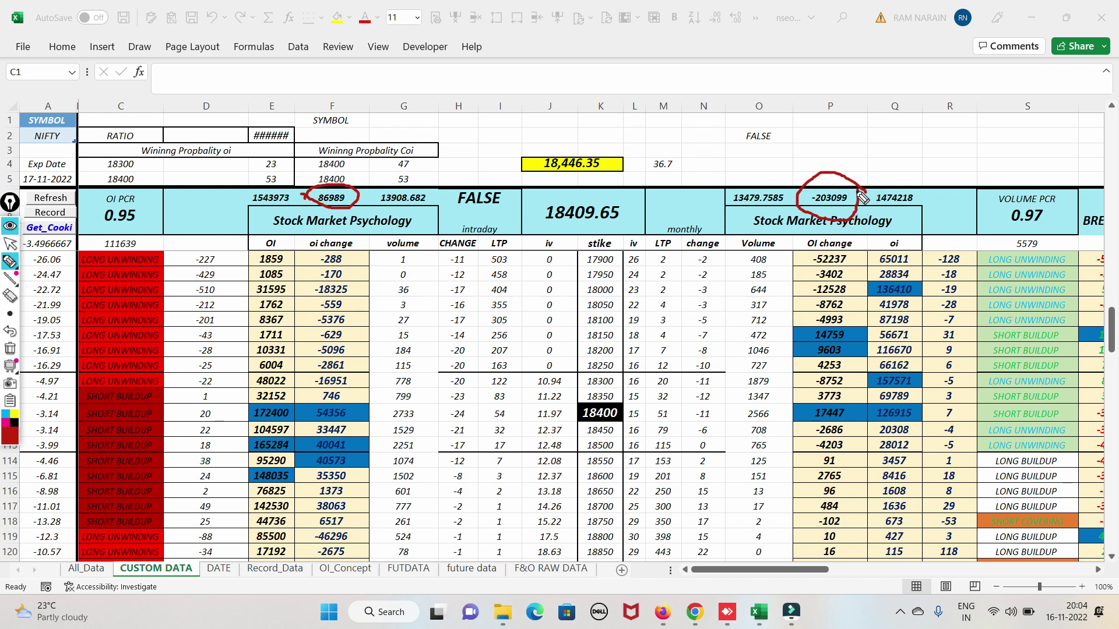
pyautogui.moveTo(776, 286); pyautogui.dragTo(930, 300)
pyautogui.moveTo(765, 328); pyautogui.dragTo(962, 329)
pyautogui.moveTo(783, 352); pyautogui.dragTo(941, 354)
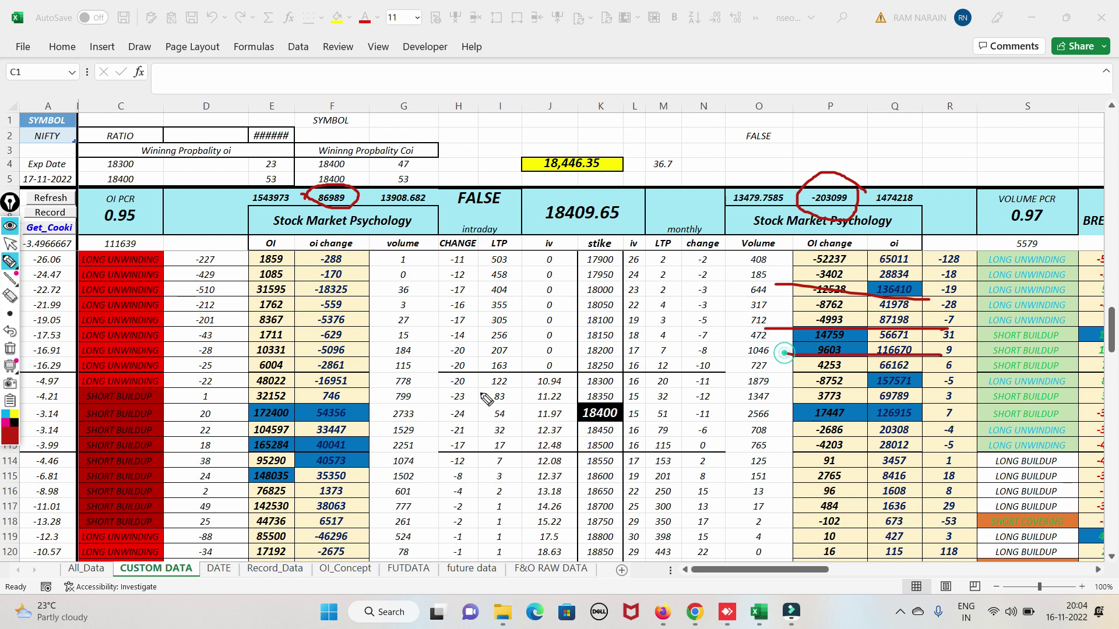
pyautogui.click(10, 348)
# - Set the NIFTY option chain's expiry date to 24-11-2022 and refresh the data
pyautogui.click(10, 246)
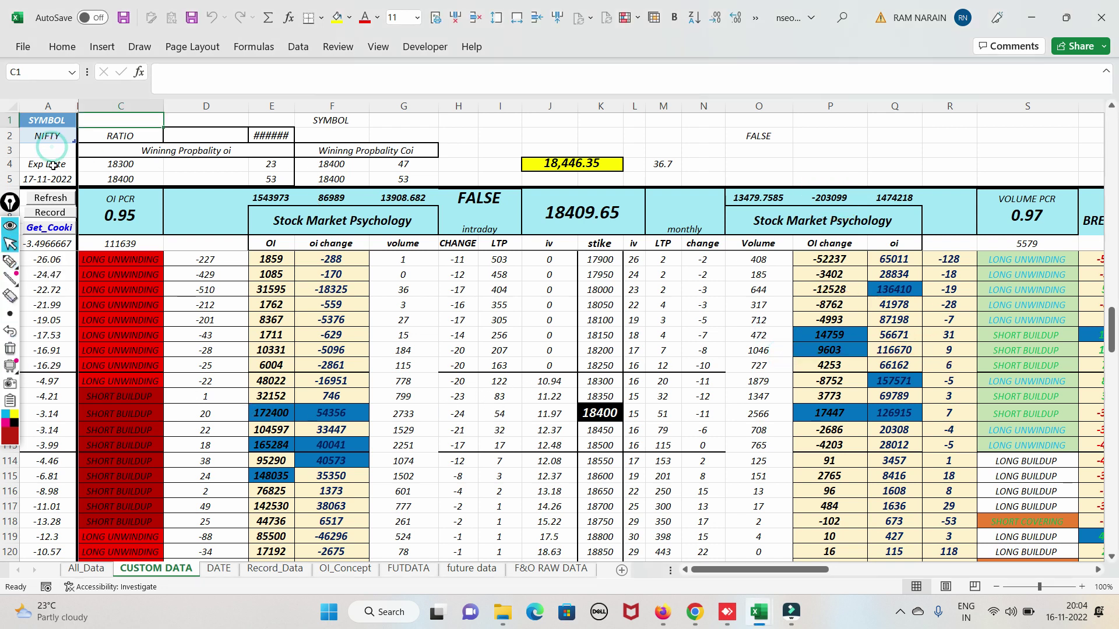
pyautogui.click(49, 179)
pyautogui.click(83, 178)
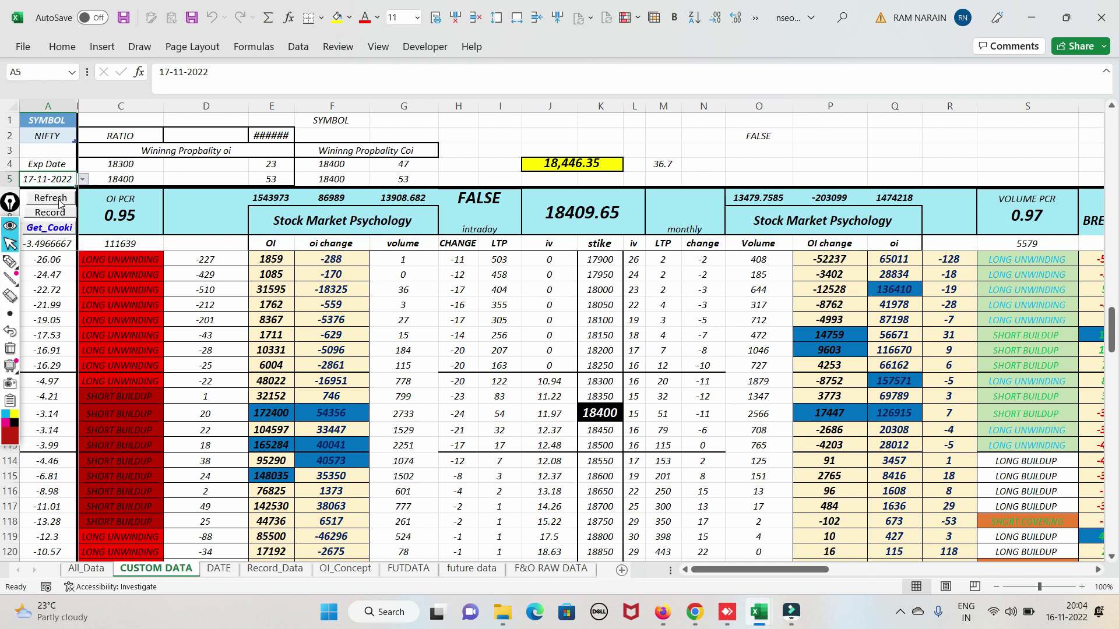
pyautogui.click(47, 200)
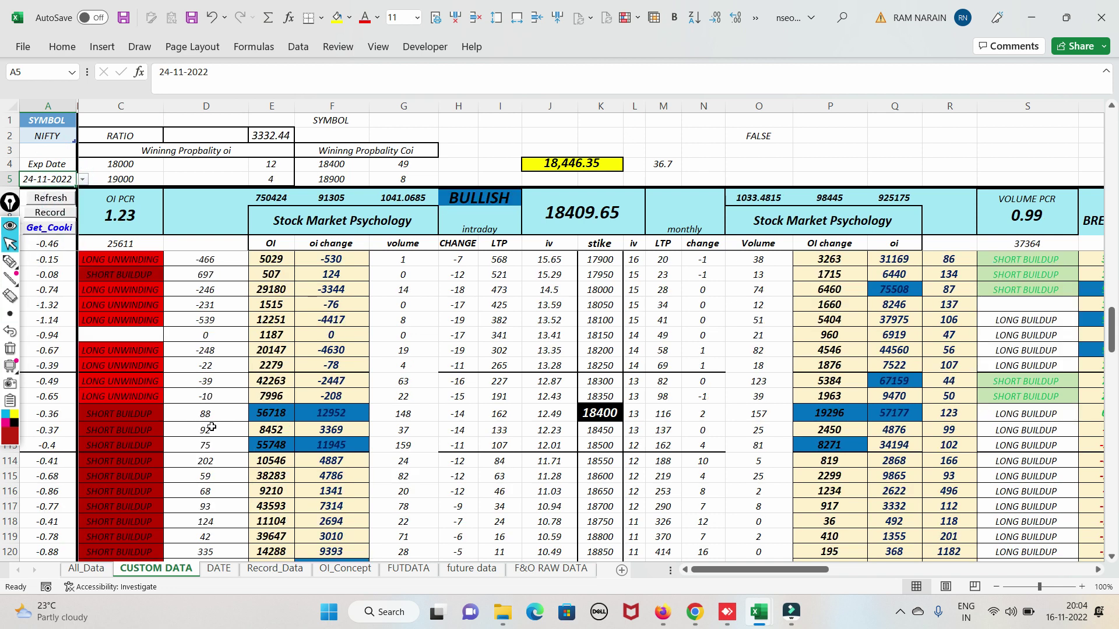
# - Circle the 18400 strike and its put OI change in red, and tick the put OI change
pyautogui.click(10, 261)
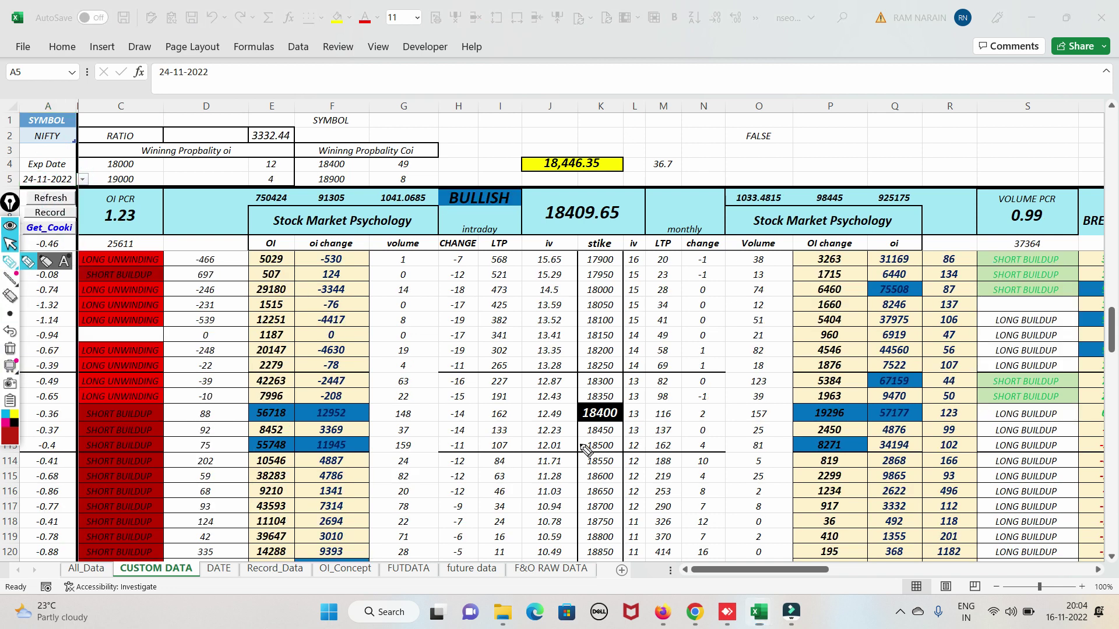
pyautogui.moveTo(638, 408)
pyautogui.mouseDown()
pyautogui.moveTo(583, 435)
pyautogui.moveTo(635, 397)
pyautogui.moveTo(642, 406)
pyautogui.mouseUp()
pyautogui.moveTo(792, 416)
pyautogui.mouseDown()
pyautogui.moveTo(828, 431)
pyautogui.moveTo(854, 415)
pyautogui.moveTo(801, 413)
pyautogui.moveTo(877, 381)
pyautogui.mouseUp()
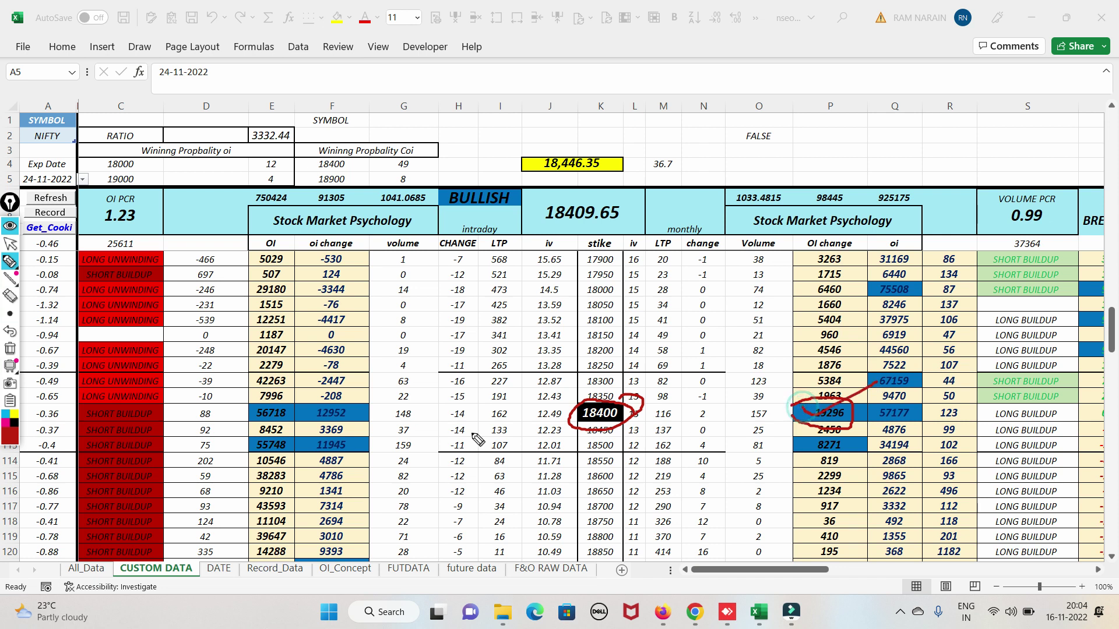
# - Circle the 18400 call OI change, underline call OI changes from 18000 to 18250, circle put OI changes around 18700 and 18800, and clear the marks
pyautogui.moveTo(380, 411)
pyautogui.mouseDown()
pyautogui.moveTo(317, 401)
pyautogui.moveTo(402, 413)
pyautogui.moveTo(391, 389)
pyautogui.mouseUp()
pyautogui.moveTo(314, 325); pyautogui.dragTo(389, 323)
pyautogui.moveTo(314, 354)
pyautogui.mouseDown()
pyautogui.moveTo(377, 353)
pyautogui.moveTo(378, 370)
pyautogui.mouseUp()
pyautogui.moveTo(314, 304)
pyautogui.mouseDown()
pyautogui.moveTo(396, 301)
pyautogui.moveTo(416, 286)
pyautogui.mouseUp()
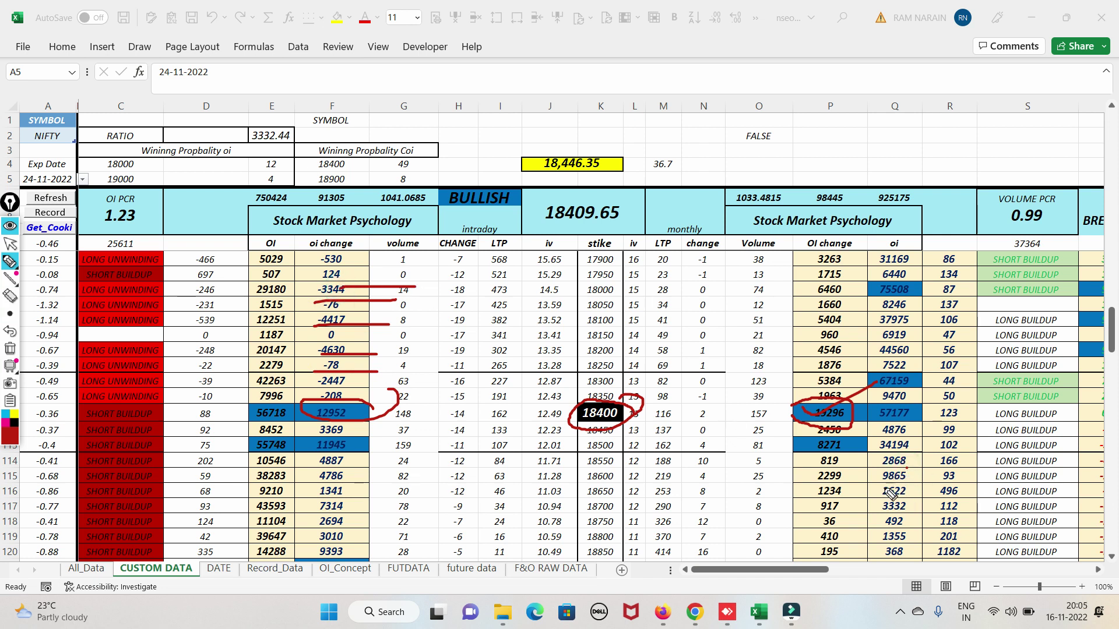
pyautogui.moveTo(870, 482)
pyautogui.mouseDown()
pyautogui.moveTo(822, 502)
pyautogui.moveTo(871, 497)
pyautogui.moveTo(868, 531)
pyautogui.moveTo(839, 520)
pyautogui.moveTo(848, 473)
pyautogui.mouseUp()
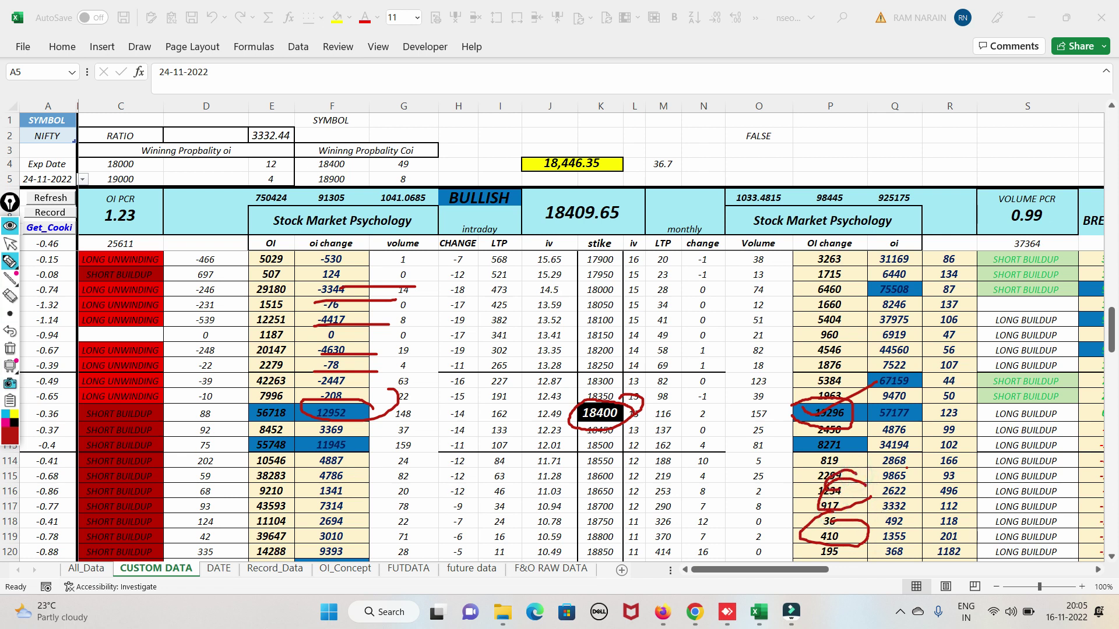
pyautogui.click(16, 353)
pyautogui.click(11, 244)
# - Set the option chain's symbol to BANKNIFTY and refresh the data
pyautogui.click(47, 140)
pyautogui.click(80, 136)
pyautogui.click(52, 158)
pyautogui.click(42, 204)
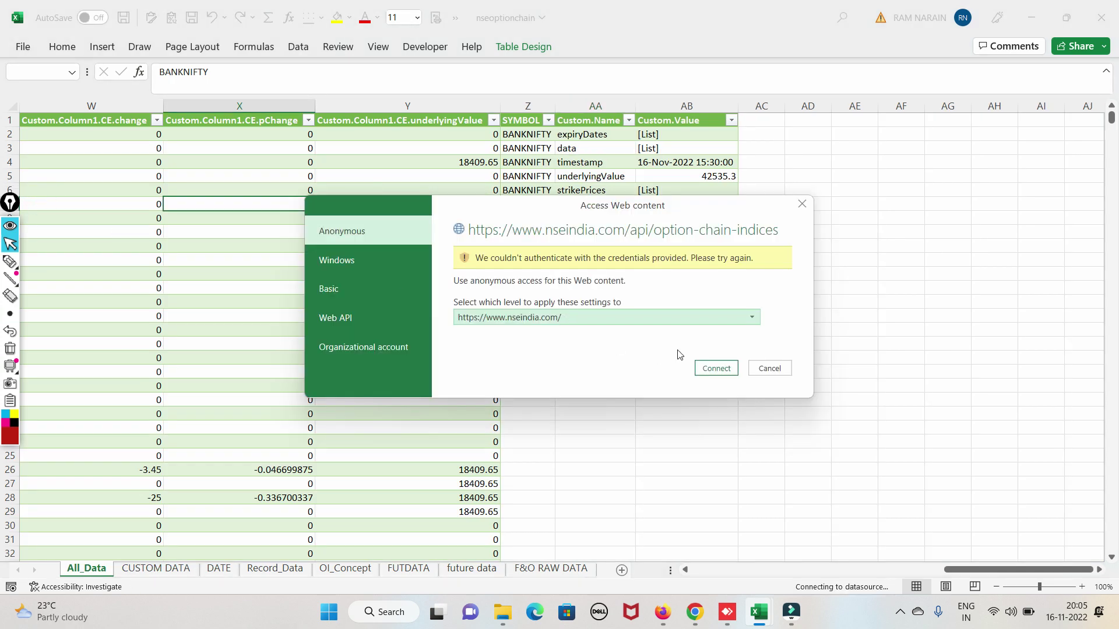
pyautogui.click(702, 368)
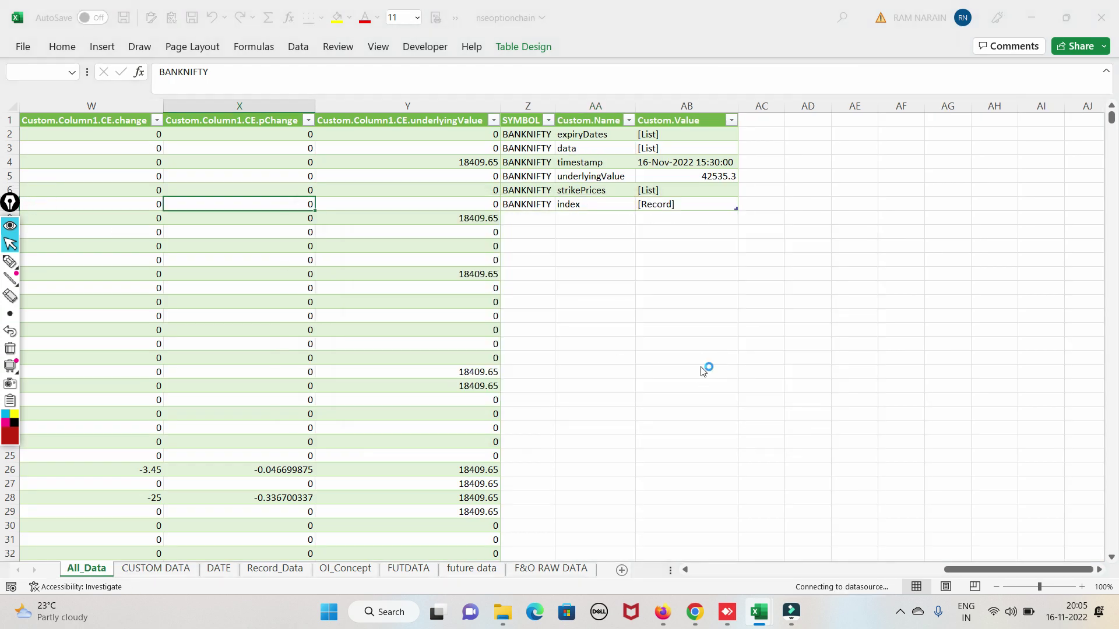
pyautogui.click(704, 367)
pyautogui.click(707, 368)
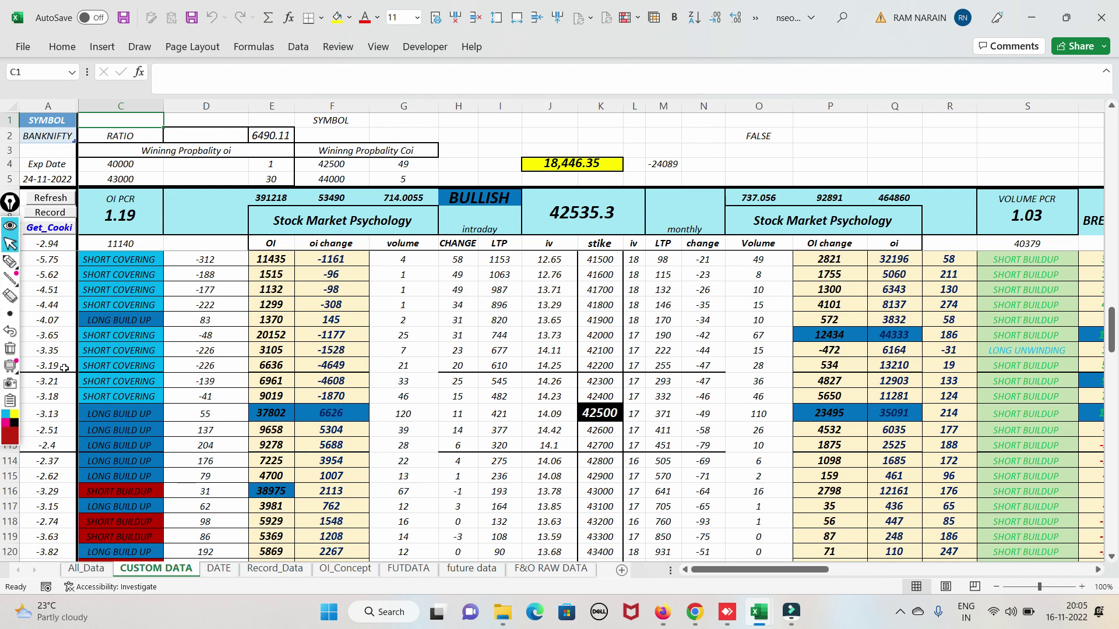
pyautogui.click(51, 232)
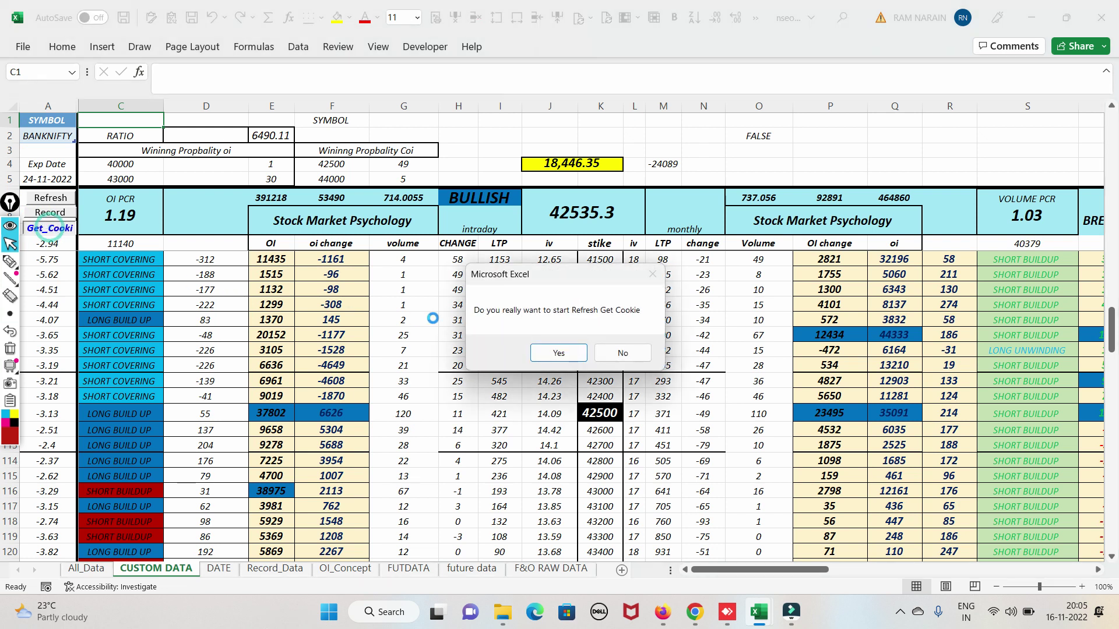
pyautogui.click(553, 351)
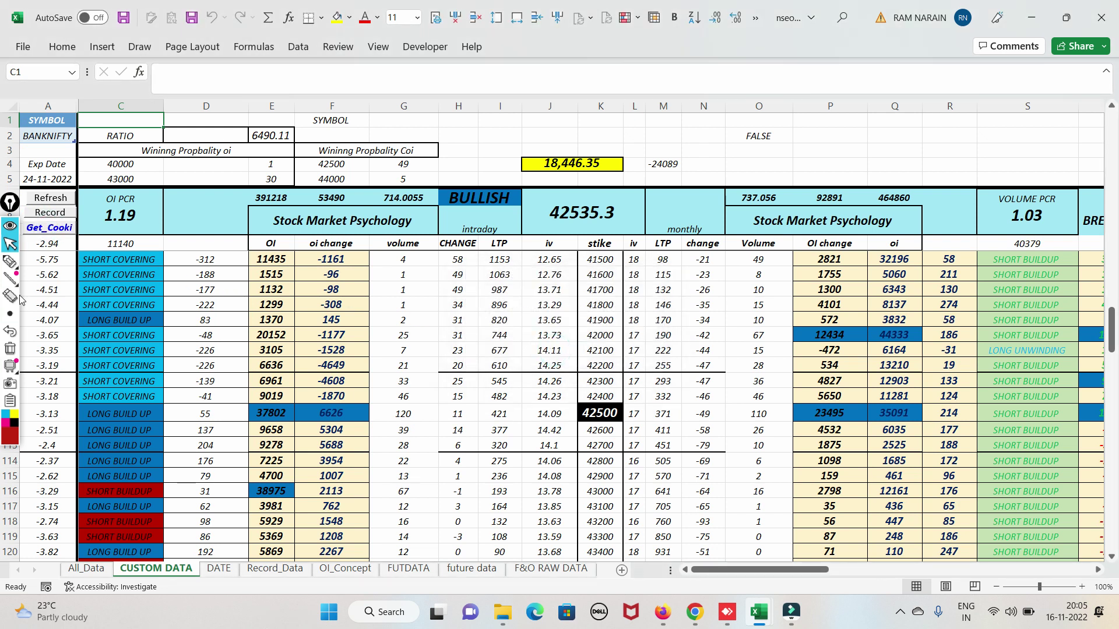
# - Tick the 24-11-2022 expiry date, circle and tick the 42500 strike's put OI change, and draw a red line across the 42000 strike row
pyautogui.moveTo(11, 262)
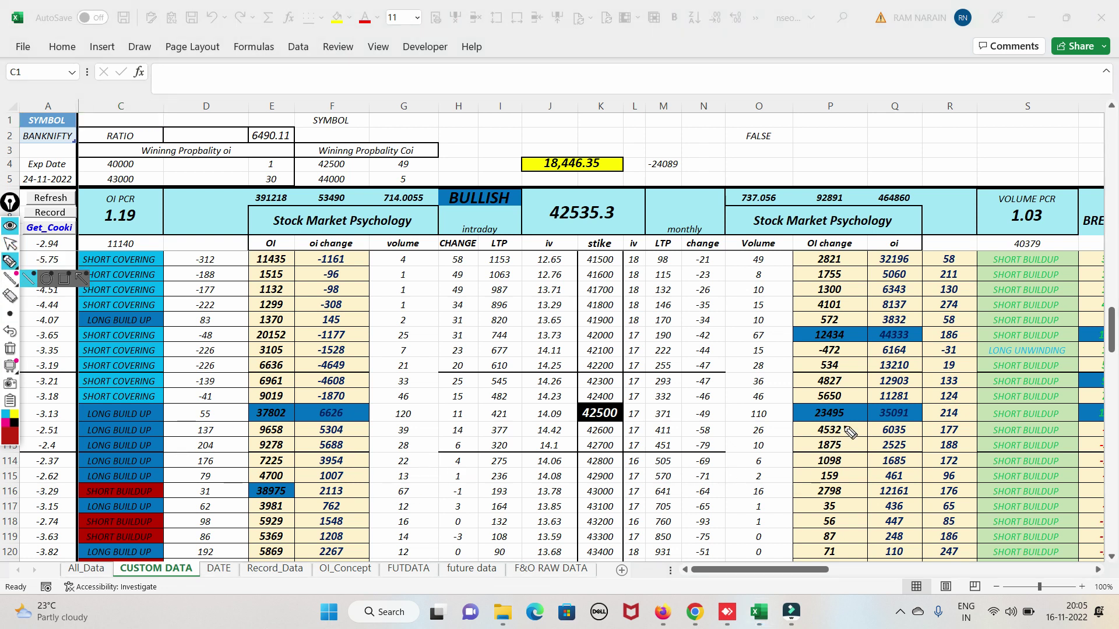
pyautogui.moveTo(32, 175)
pyautogui.mouseDown()
pyautogui.moveTo(37, 184)
pyautogui.moveTo(143, 133)
pyautogui.mouseUp()
pyautogui.moveTo(865, 413)
pyautogui.mouseDown()
pyautogui.moveTo(830, 398)
pyautogui.moveTo(804, 428)
pyautogui.moveTo(877, 435)
pyautogui.moveTo(834, 401)
pyautogui.mouseUp()
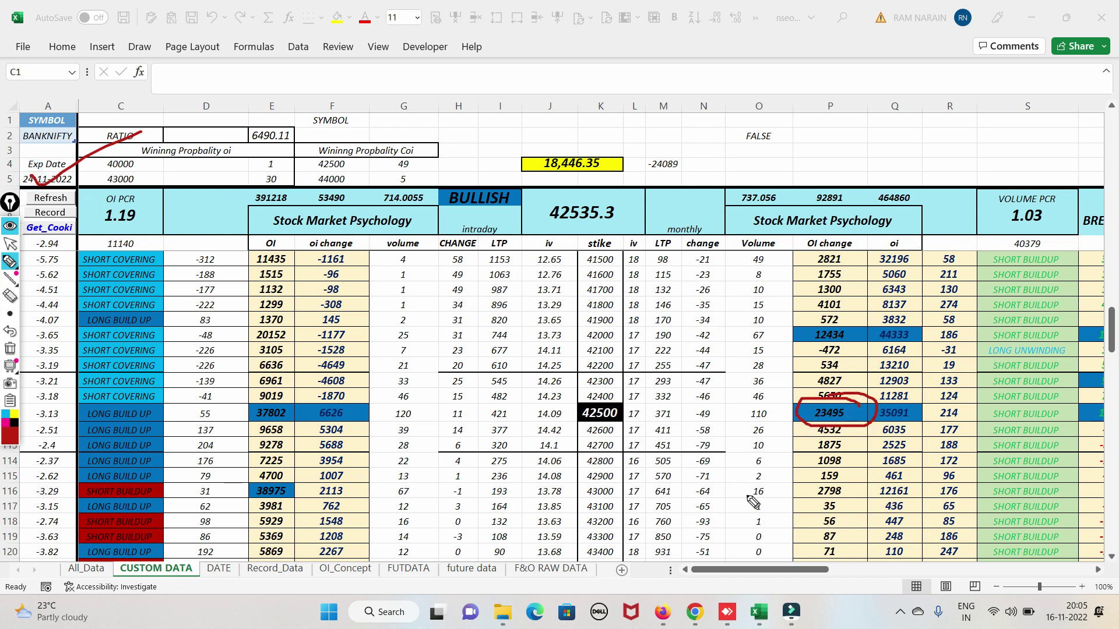
pyautogui.moveTo(772, 413)
pyautogui.mouseDown()
pyautogui.moveTo(783, 426)
pyautogui.moveTo(796, 409)
pyautogui.mouseUp()
pyautogui.moveTo(591, 336); pyautogui.dragTo(789, 337)
# - Circle groups of call OI changes above and below the 42500 strike, and clear all the marks
pyautogui.moveTo(355, 435)
pyautogui.mouseDown()
pyautogui.moveTo(382, 484)
pyautogui.moveTo(317, 509)
pyautogui.moveTo(386, 530)
pyautogui.moveTo(312, 528)
pyautogui.mouseUp()
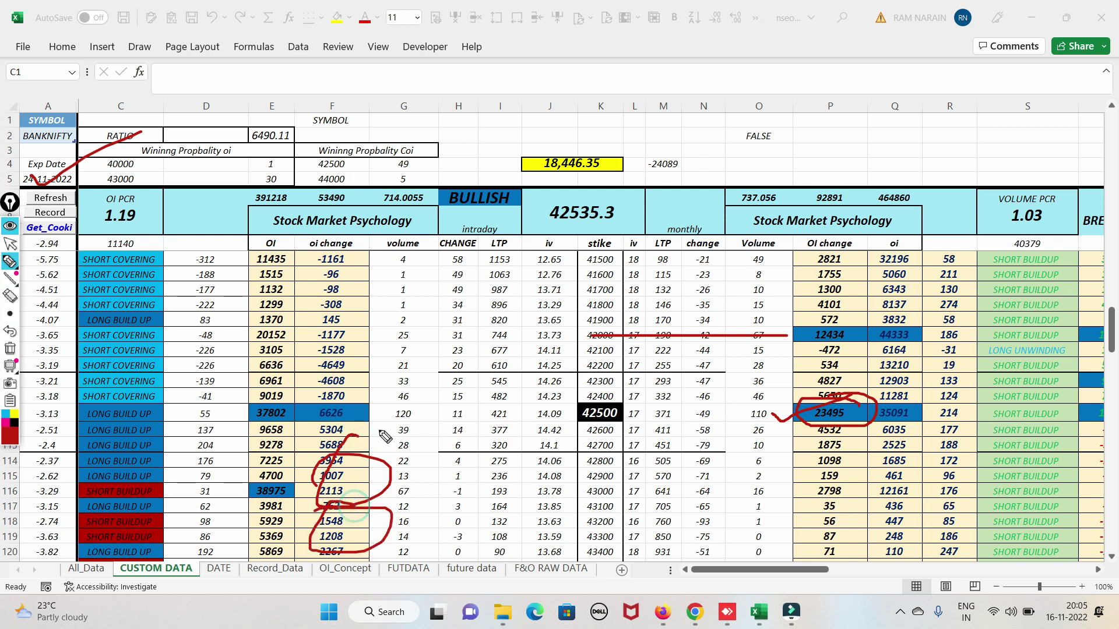
pyautogui.moveTo(357, 320)
pyautogui.mouseDown()
pyautogui.moveTo(313, 332)
pyautogui.moveTo(379, 324)
pyautogui.mouseUp()
pyautogui.moveTo(366, 365); pyautogui.dragTo(303, 387)
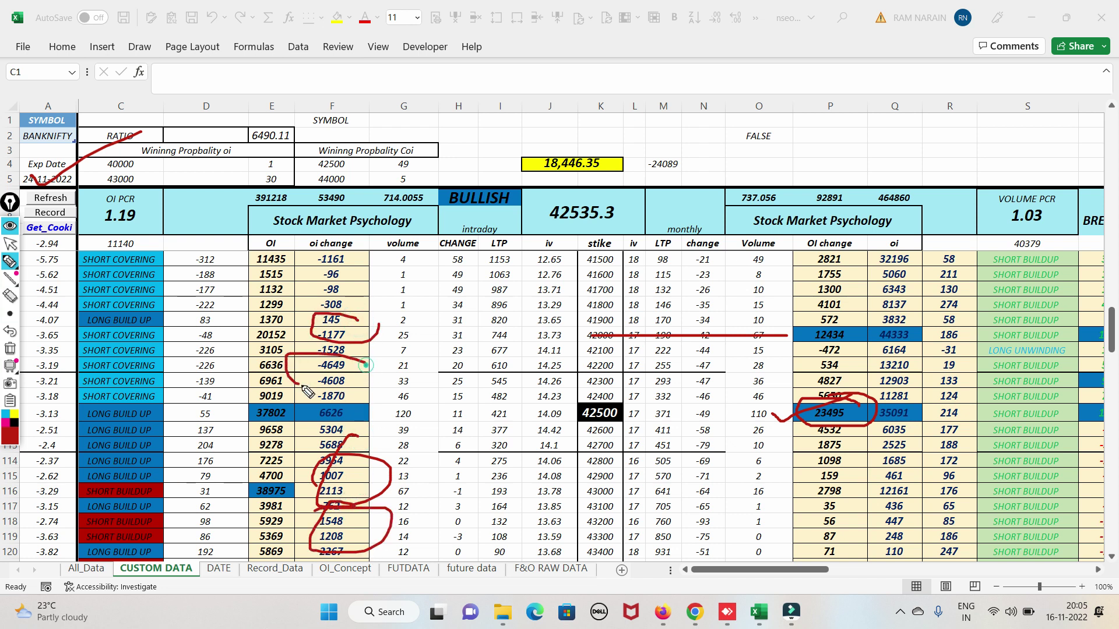
pyautogui.click(10, 349)
pyautogui.click(10, 244)
# - Set the BANKNIFTY option chain's expiry date to 17-11-2022 and bring the 42500 strike into view
pyautogui.scroll(-5, 509, 411)
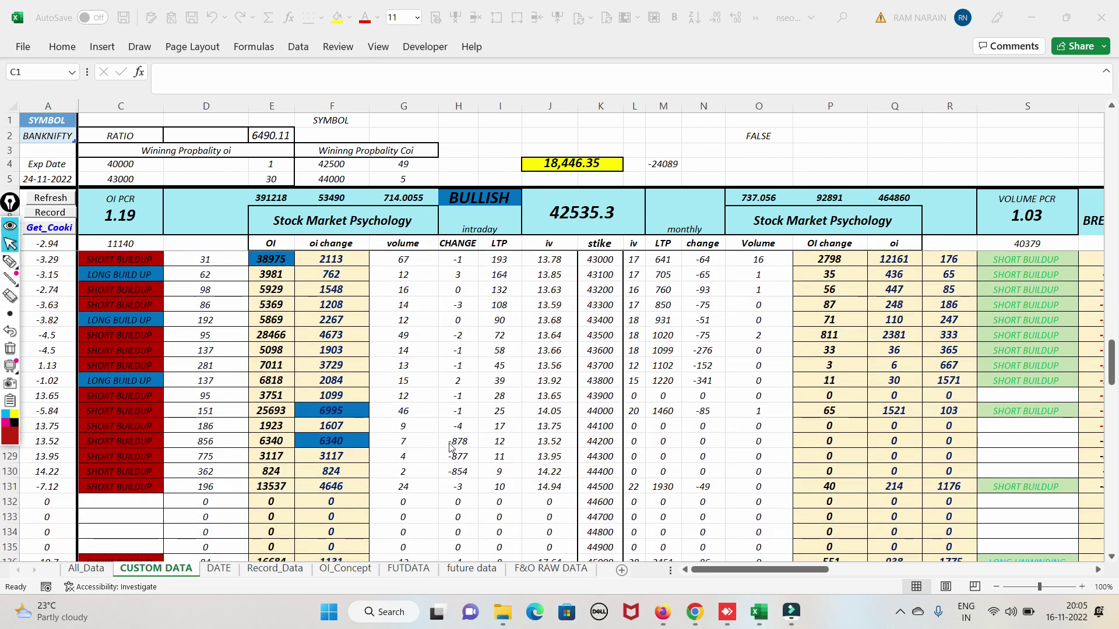
pyautogui.scroll(10, 452, 455)
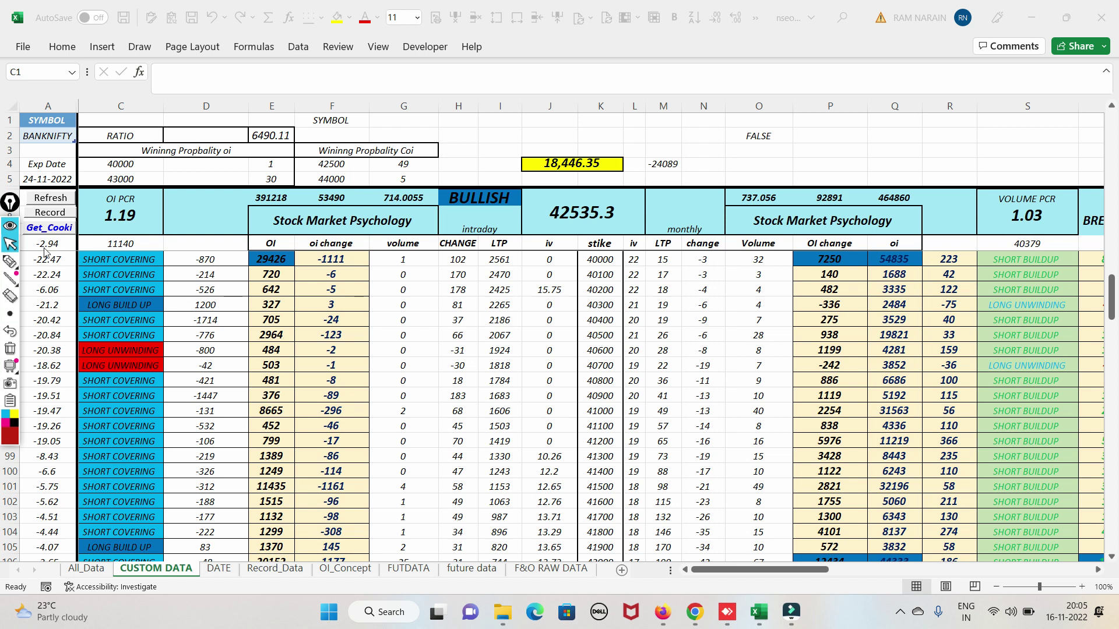
pyautogui.click(53, 181)
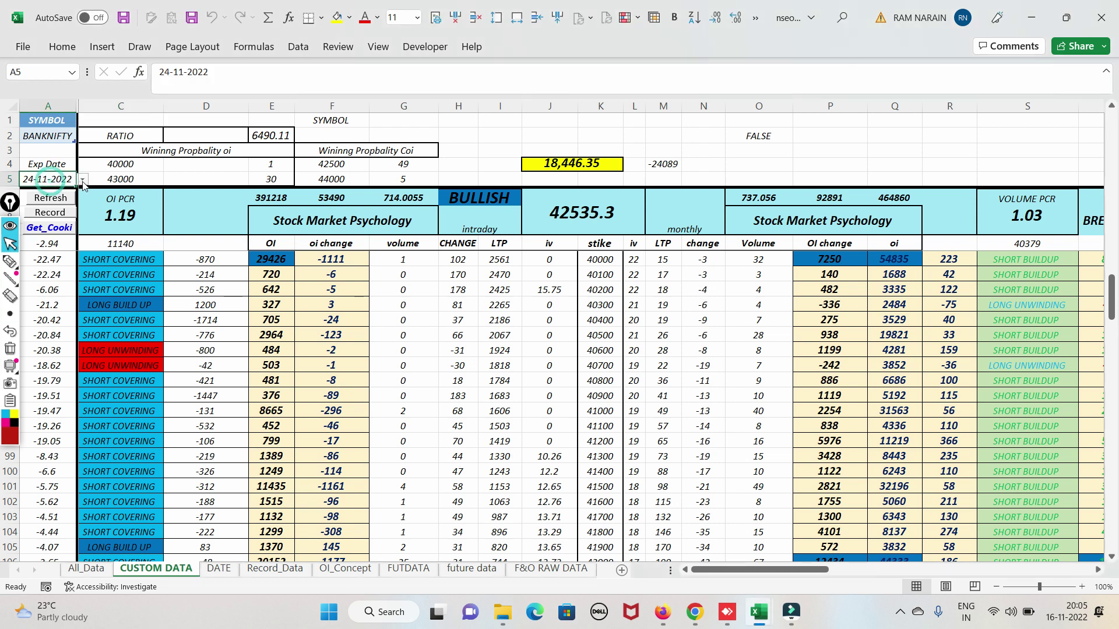
pyautogui.click(84, 179)
pyautogui.scroll(1, 81, 201)
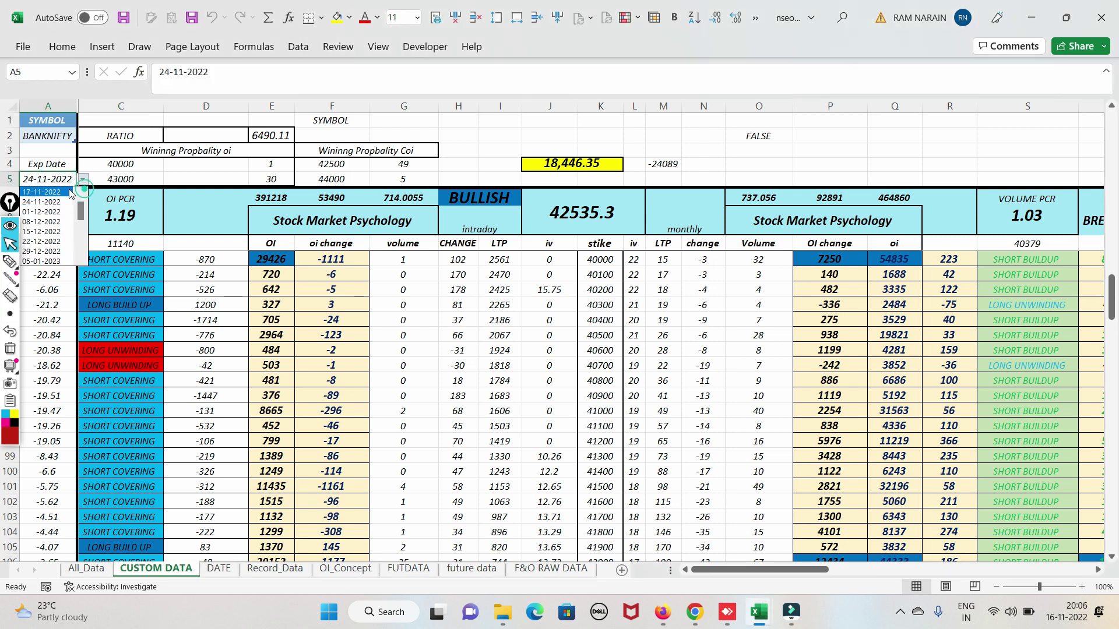
pyautogui.click(44, 192)
pyautogui.scroll(-4, 523, 418)
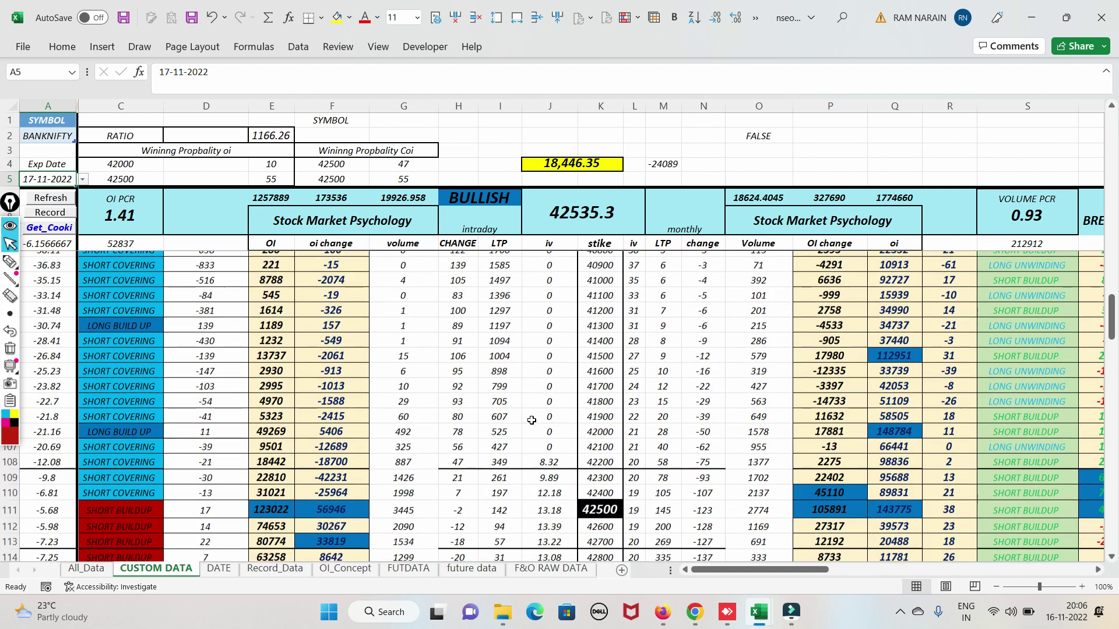
pyautogui.scroll(-1, 530, 416)
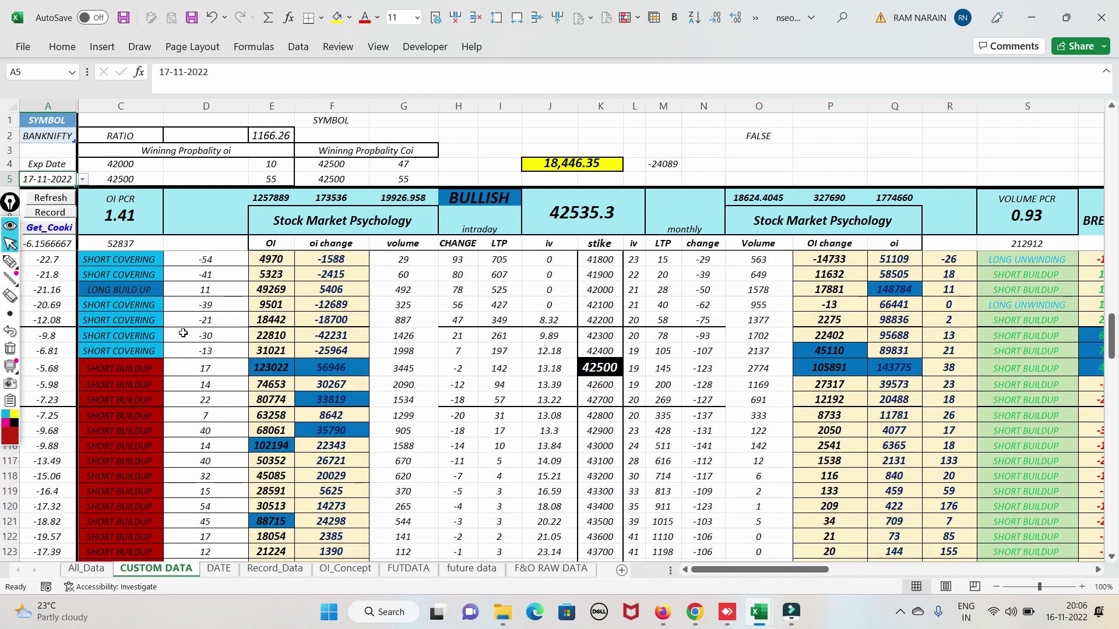
# - Circle the 42500 strike's put OI change in red and mark around it with ticks and a horizontal line
pyautogui.click(10, 262)
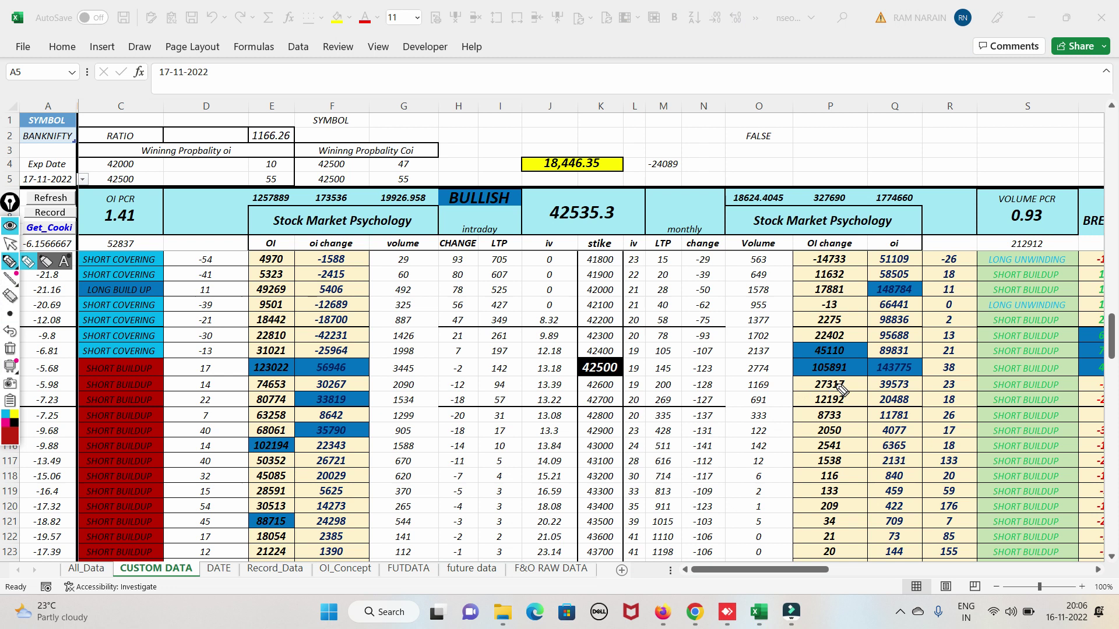
pyautogui.moveTo(867, 365)
pyautogui.mouseDown()
pyautogui.moveTo(813, 360)
pyautogui.moveTo(831, 387)
pyautogui.moveTo(930, 343)
pyautogui.mouseUp()
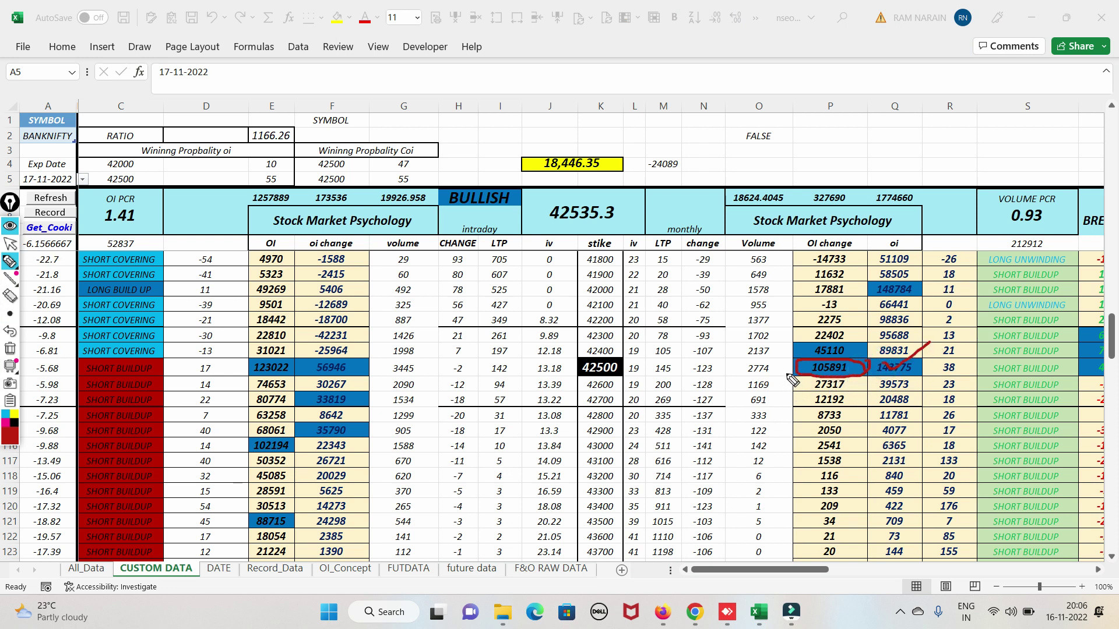
pyautogui.moveTo(793, 373); pyautogui.dragTo(844, 333)
pyautogui.moveTo(737, 370)
pyautogui.mouseDown()
pyautogui.moveTo(800, 369)
pyautogui.moveTo(787, 432)
pyautogui.moveTo(822, 401)
pyautogui.mouseUp()
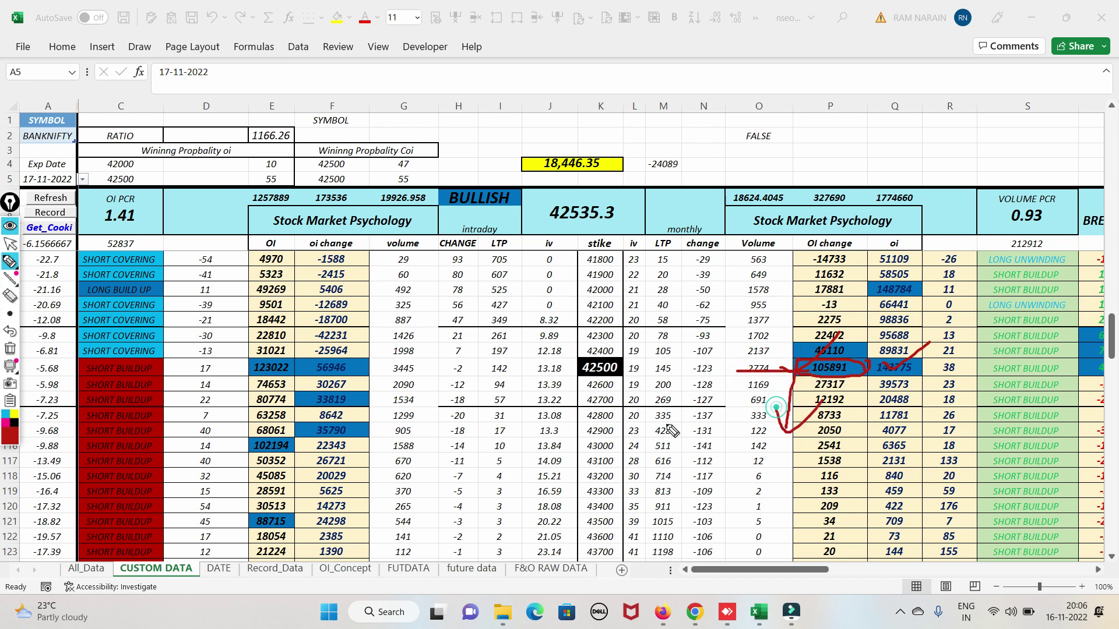
# - Circle the 42500 strike's call OI change and its column D and column R values, and clear the marks
pyautogui.moveTo(371, 359)
pyautogui.mouseDown()
pyautogui.moveTo(298, 360)
pyautogui.moveTo(364, 377)
pyautogui.mouseUp()
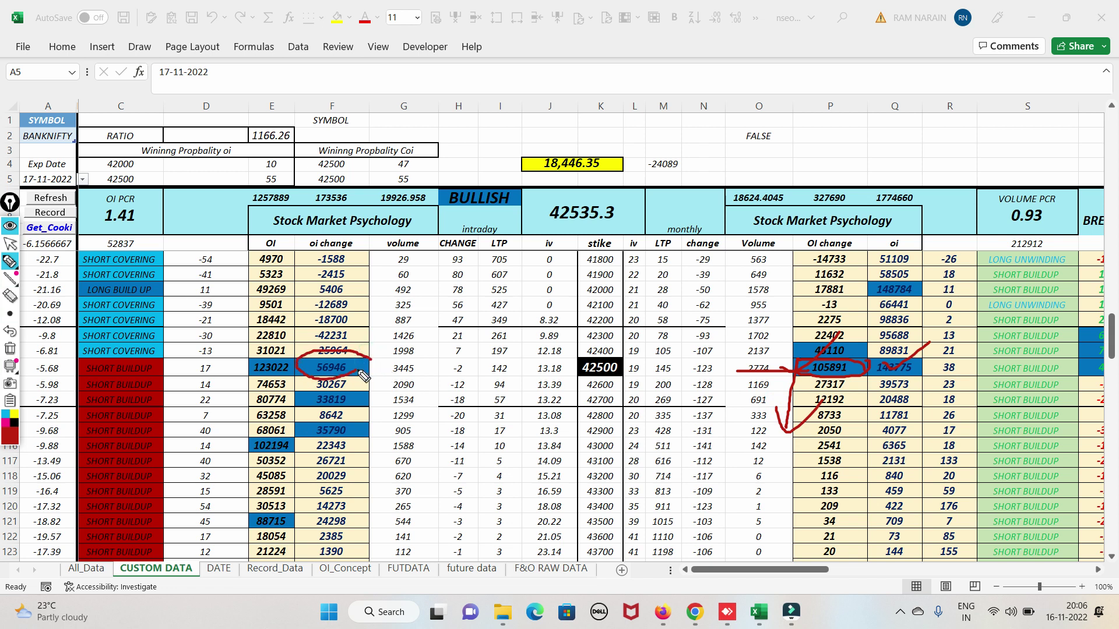
pyautogui.moveTo(215, 361); pyautogui.dragTo(217, 356)
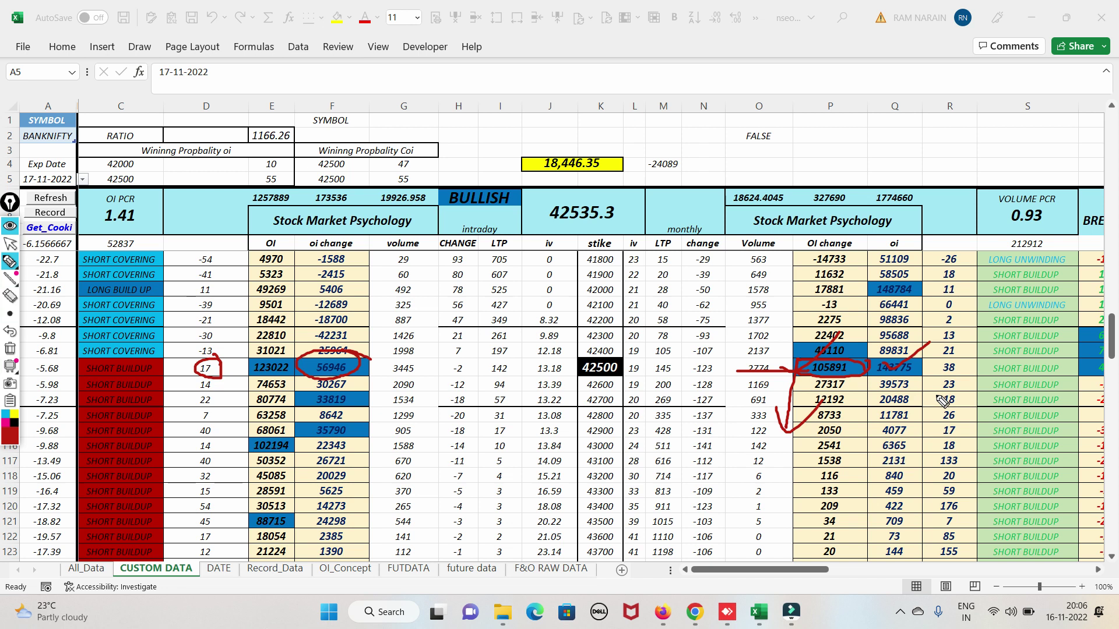
pyautogui.moveTo(948, 380)
pyautogui.mouseDown()
pyautogui.moveTo(973, 364)
pyautogui.moveTo(940, 364)
pyautogui.moveTo(938, 381)
pyautogui.mouseUp()
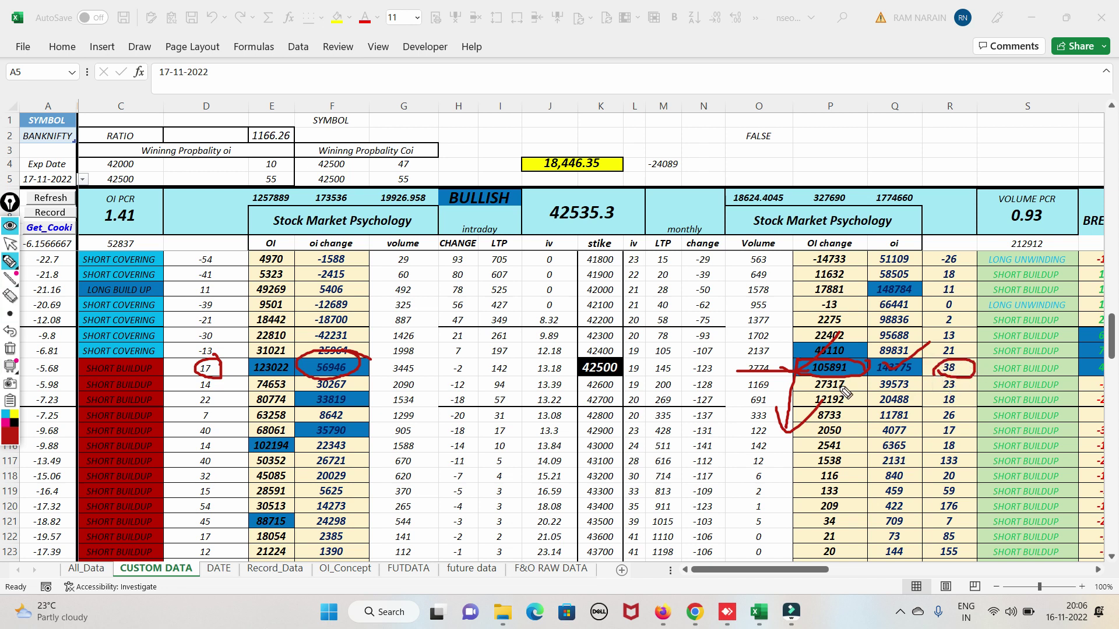
pyautogui.click(10, 348)
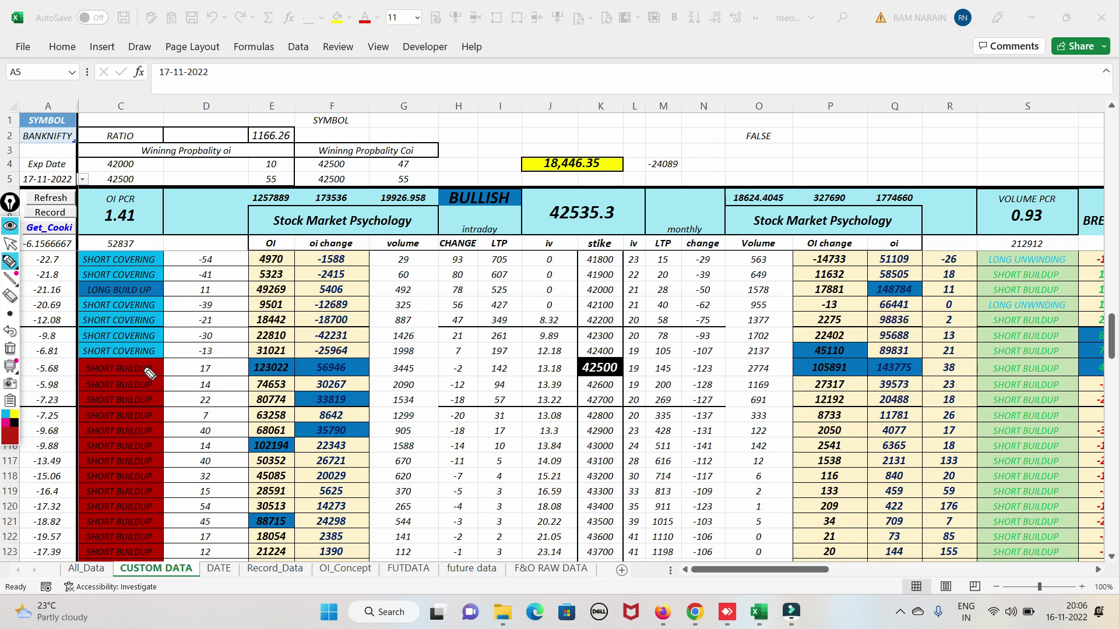
# - Circle the 42500 strike's column D value again, mark its column R value with a large tick below it, and clear the marks
pyautogui.moveTo(232, 373)
pyautogui.mouseDown()
pyautogui.moveTo(185, 367)
pyautogui.moveTo(232, 359)
pyautogui.mouseUp()
pyautogui.moveTo(959, 376)
pyautogui.mouseDown()
pyautogui.moveTo(956, 355)
pyautogui.moveTo(931, 376)
pyautogui.moveTo(947, 395)
pyautogui.moveTo(996, 372)
pyautogui.mouseUp()
pyautogui.moveTo(951, 424); pyautogui.dragTo(991, 369)
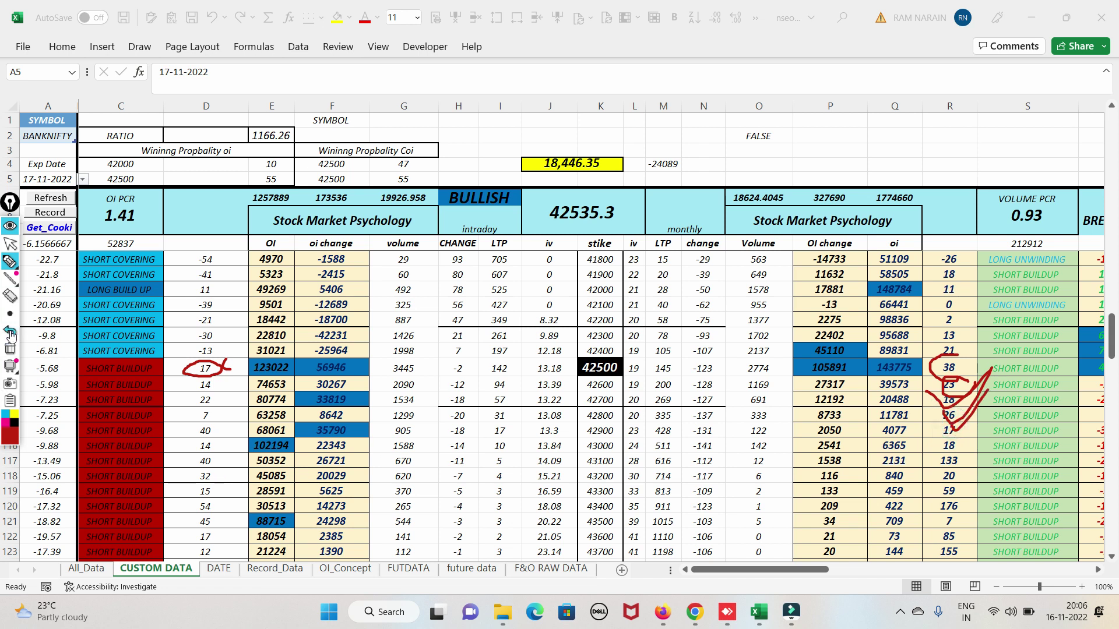
pyautogui.click(10, 349)
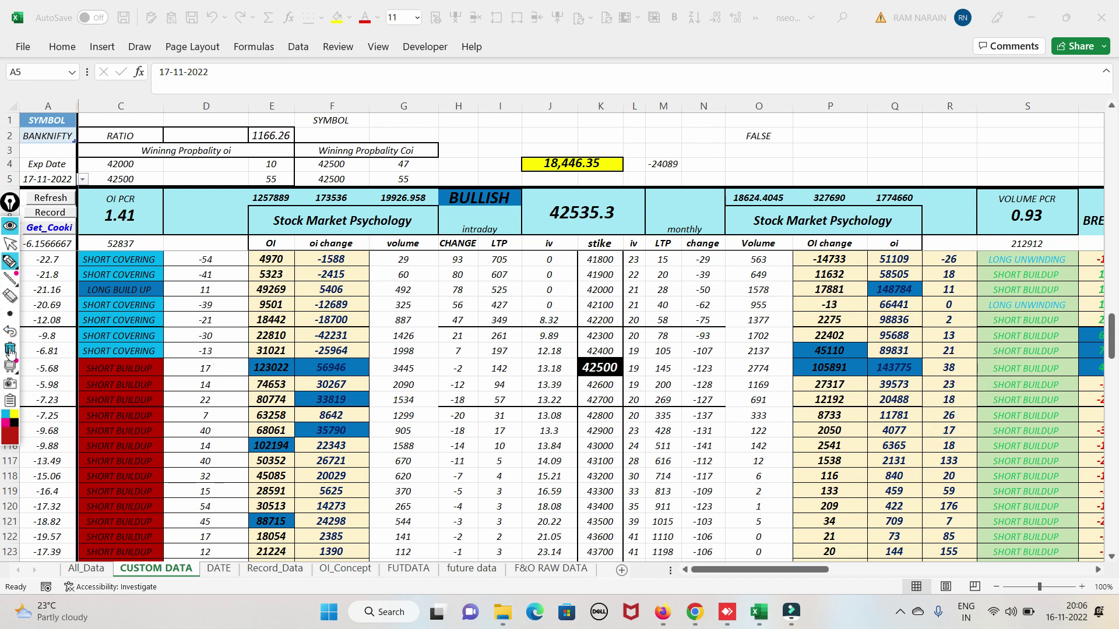
pyautogui.click(10, 244)
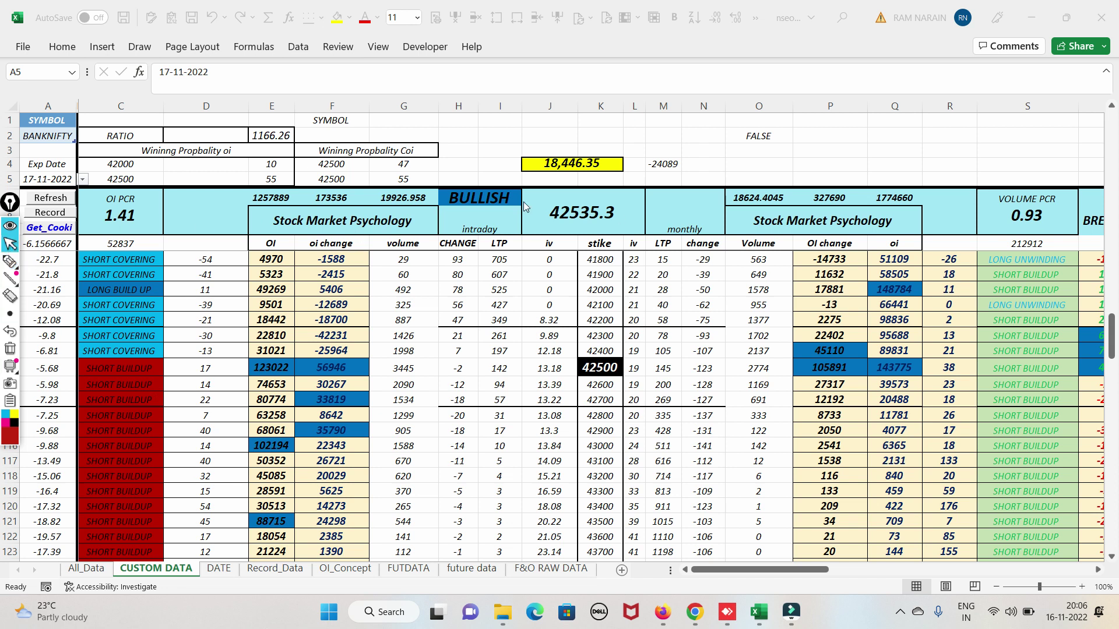
# - Circle the total call and put OI changes in the header, tick the put total, and clear the marks
pyautogui.click(10, 261)
pyautogui.moveTo(307, 199)
pyautogui.mouseDown()
pyautogui.moveTo(345, 219)
pyautogui.moveTo(314, 187)
pyautogui.mouseUp()
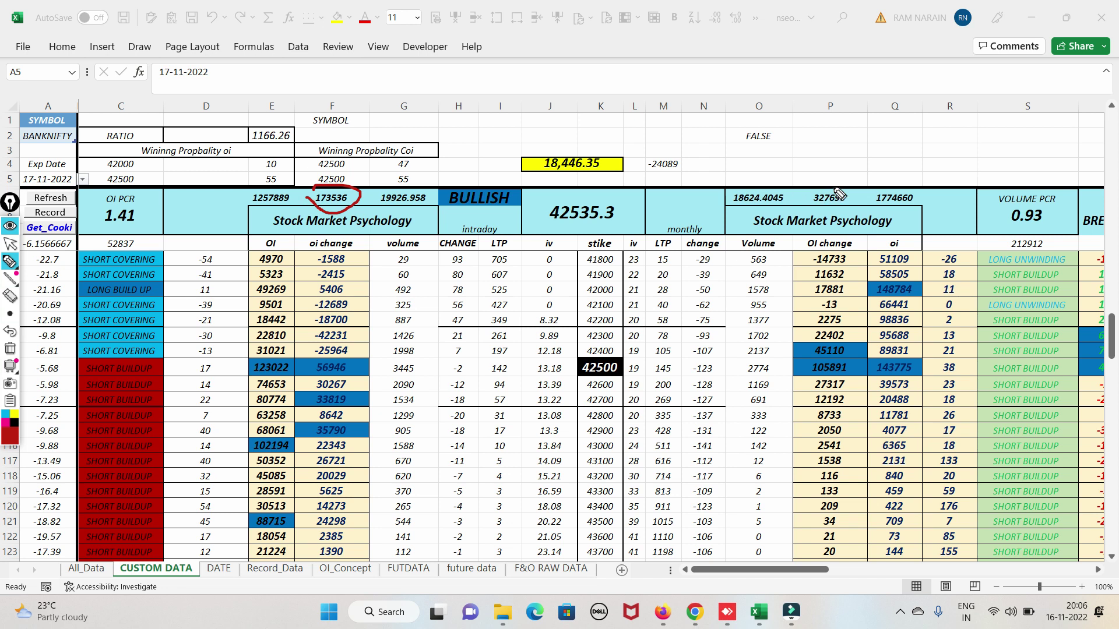
pyautogui.moveTo(841, 188)
pyautogui.mouseDown()
pyautogui.moveTo(792, 207)
pyautogui.moveTo(869, 211)
pyautogui.moveTo(839, 189)
pyautogui.mouseUp()
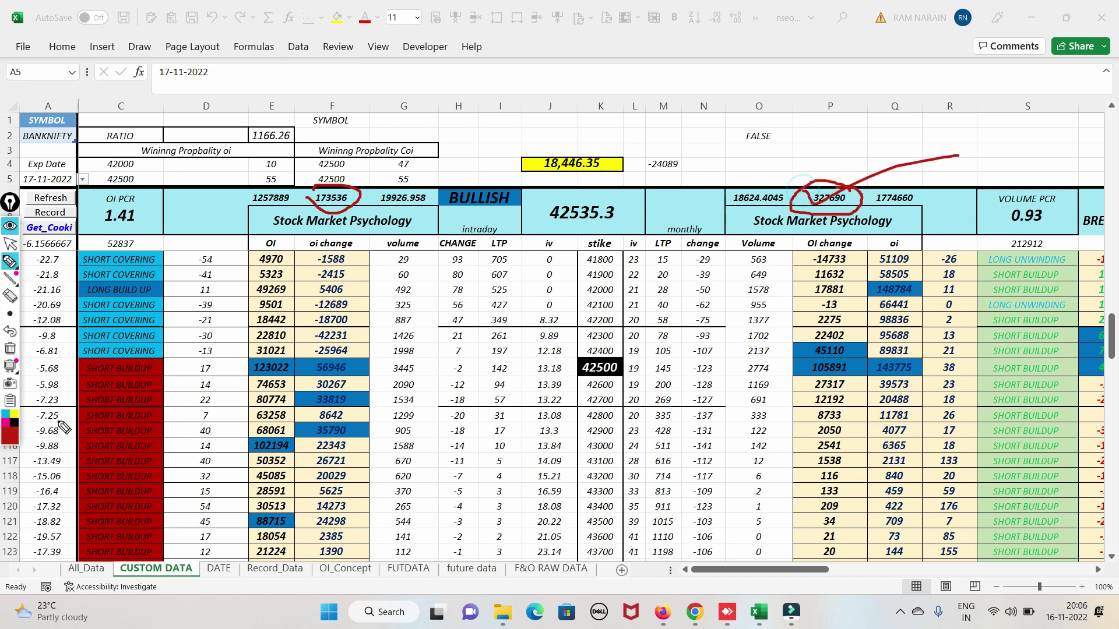
pyautogui.click(10, 347)
pyautogui.moveTo(19, 313)
pyautogui.click(10, 244)
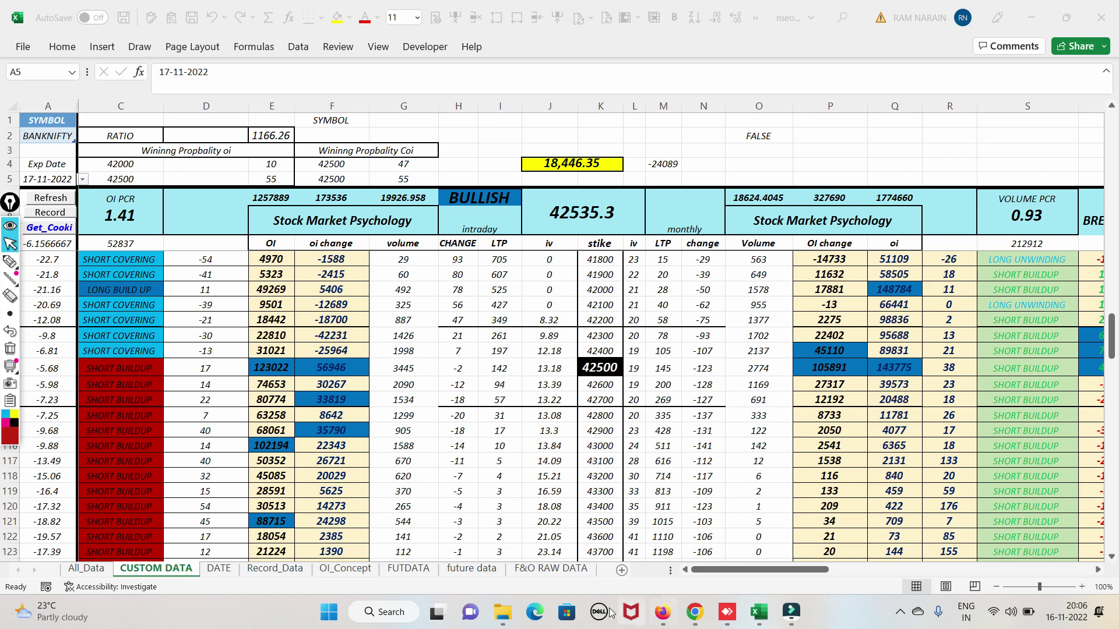
# - Switch to the NSE FII/DII trading activity page in Firefox, circle the FII/FPI net value, tick the DII net value, and clear the marks
pyautogui.click(670, 615)
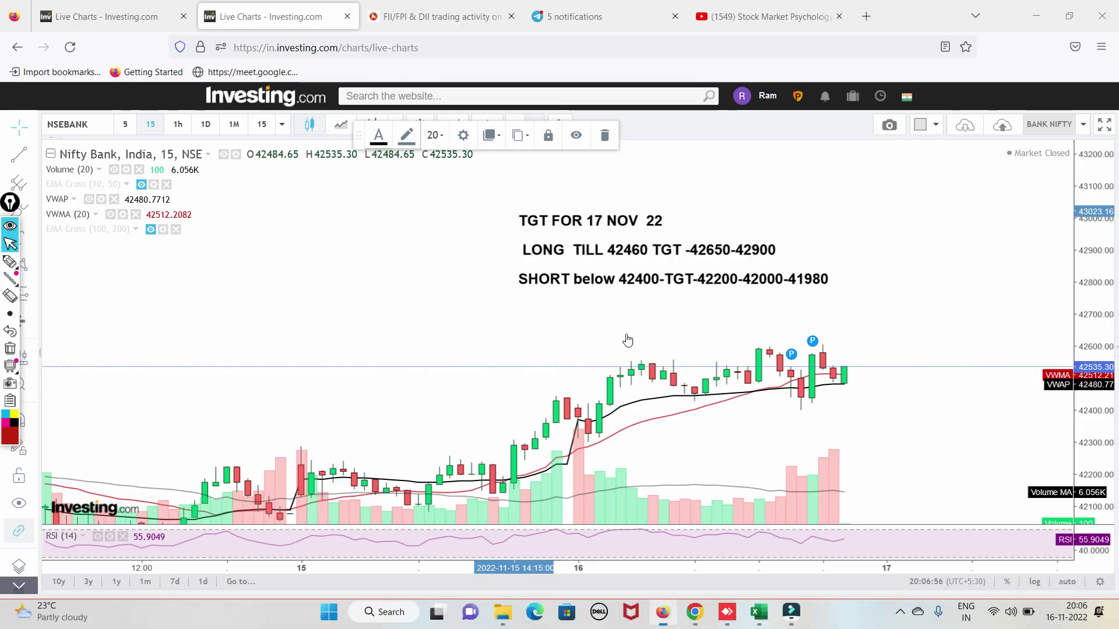
pyautogui.click(469, 21)
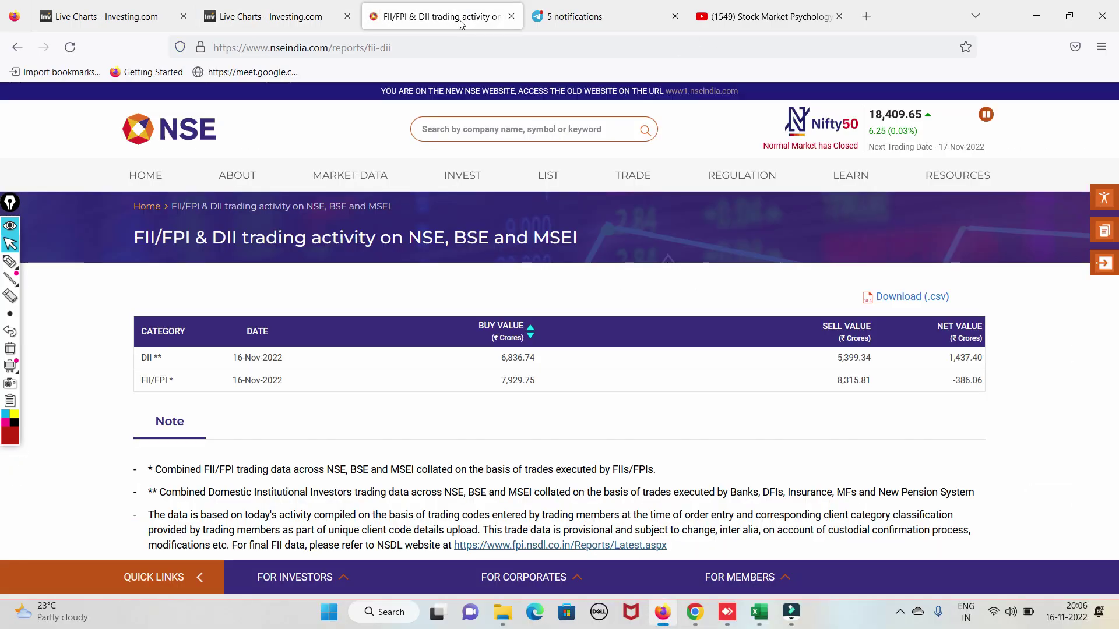
pyautogui.click(10, 262)
pyautogui.moveTo(940, 390); pyautogui.dragTo(1017, 322)
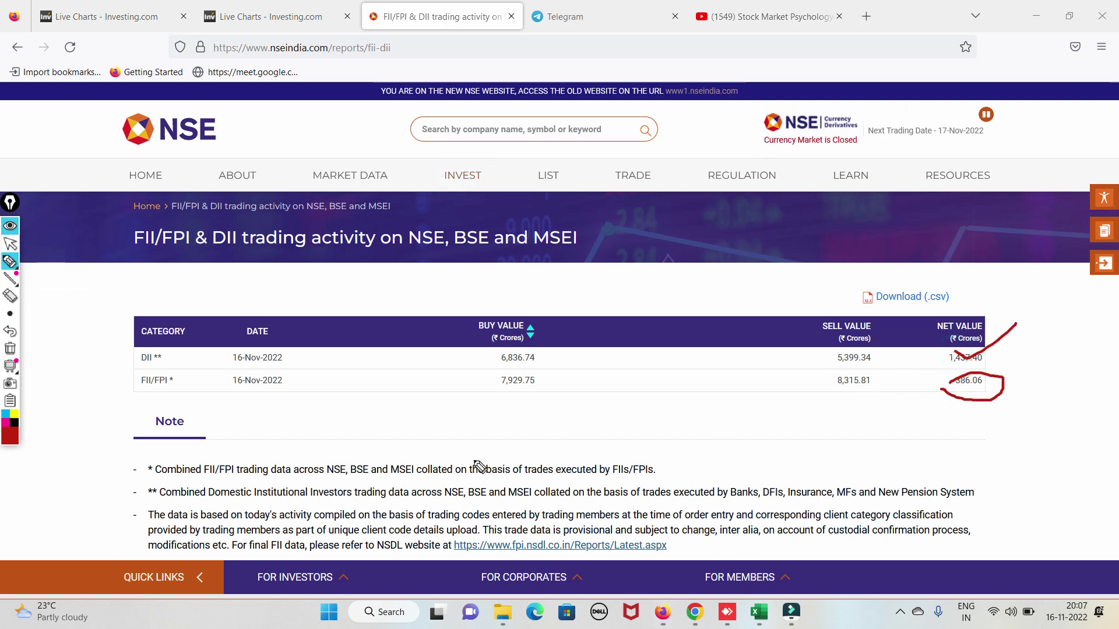
pyautogui.click(10, 350)
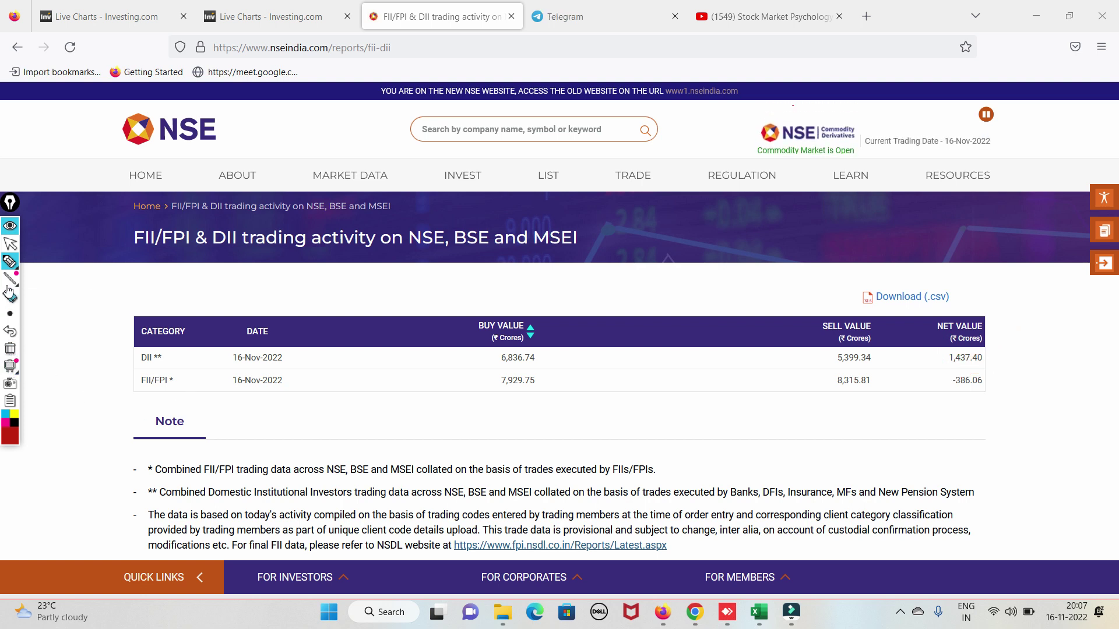
pyautogui.click(10, 245)
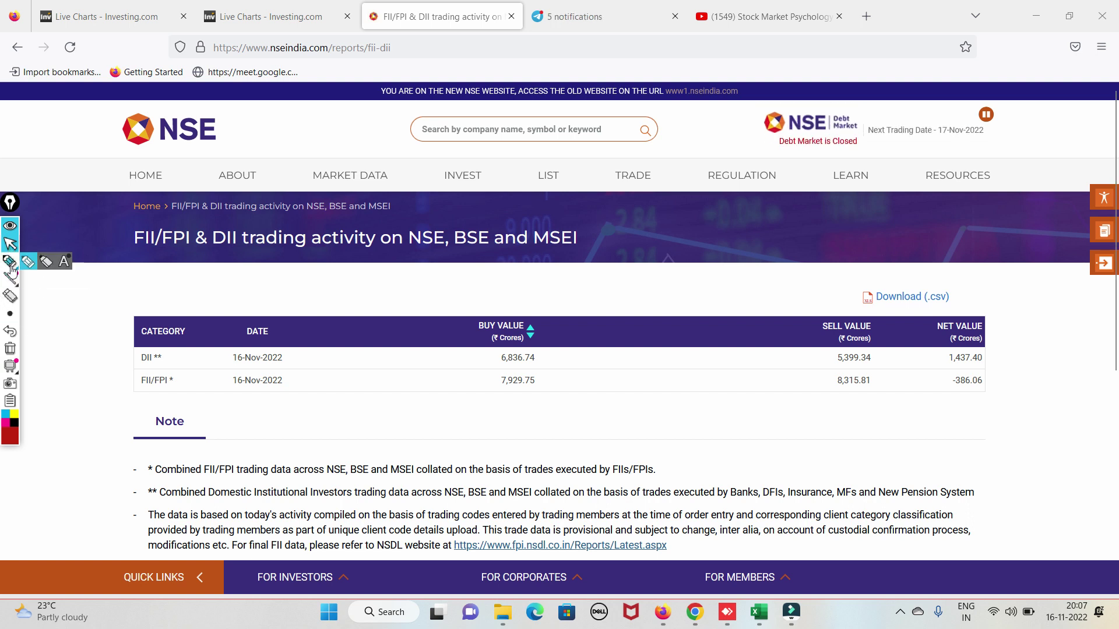
# - Switch to the Excel stock workbook and run the MONEY FLOW filter on the STOCK SELECTION sheet
pyautogui.moveTo(9, 319)
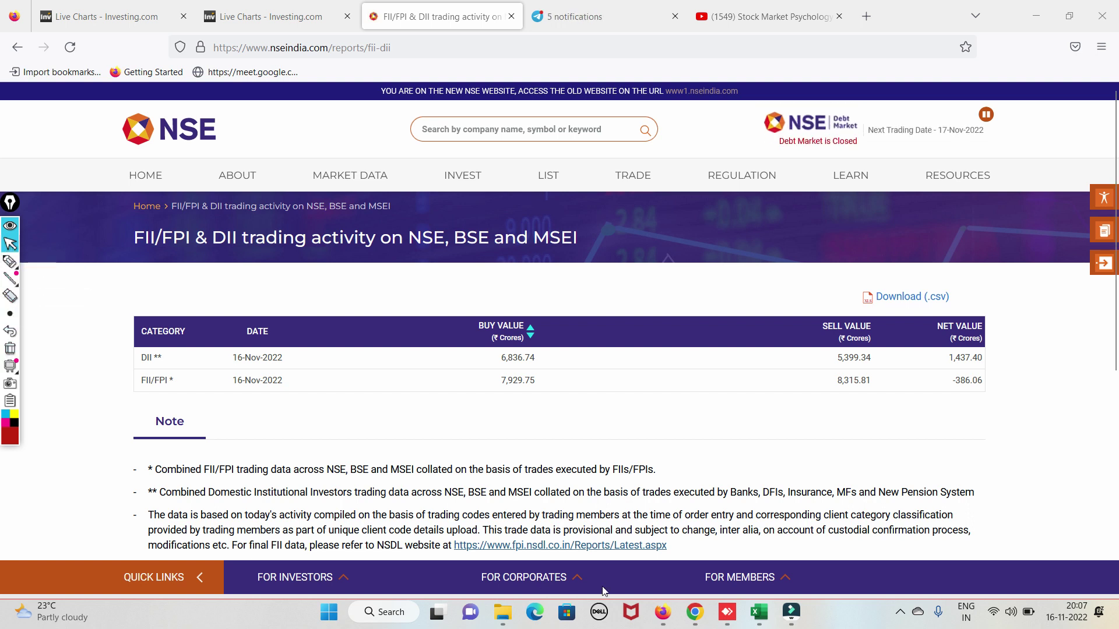
pyautogui.moveTo(759, 612)
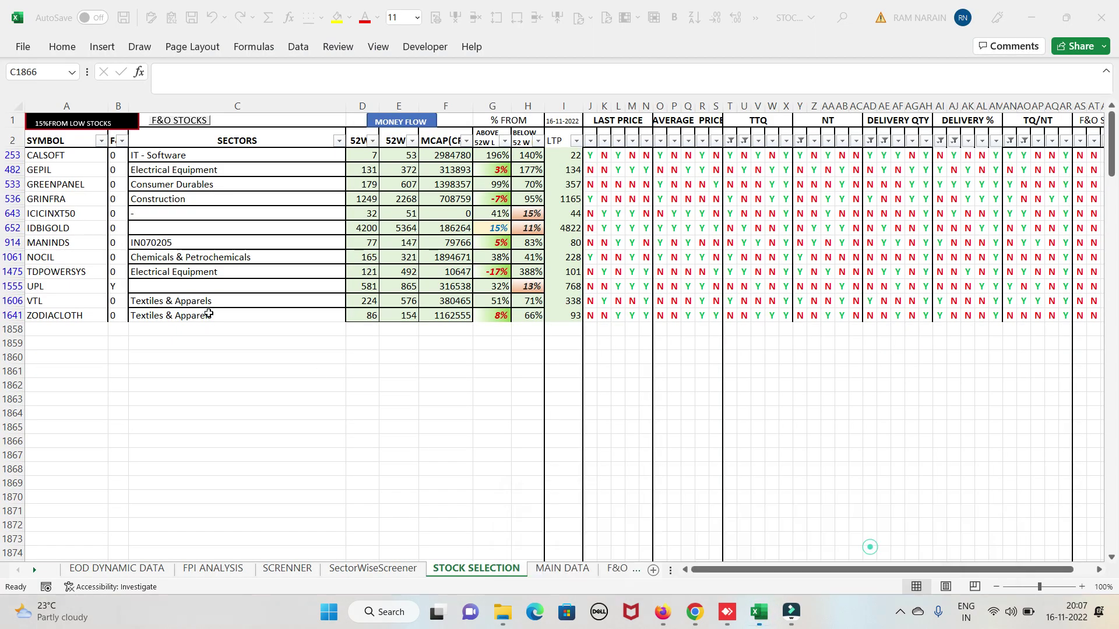
pyautogui.click(870, 548)
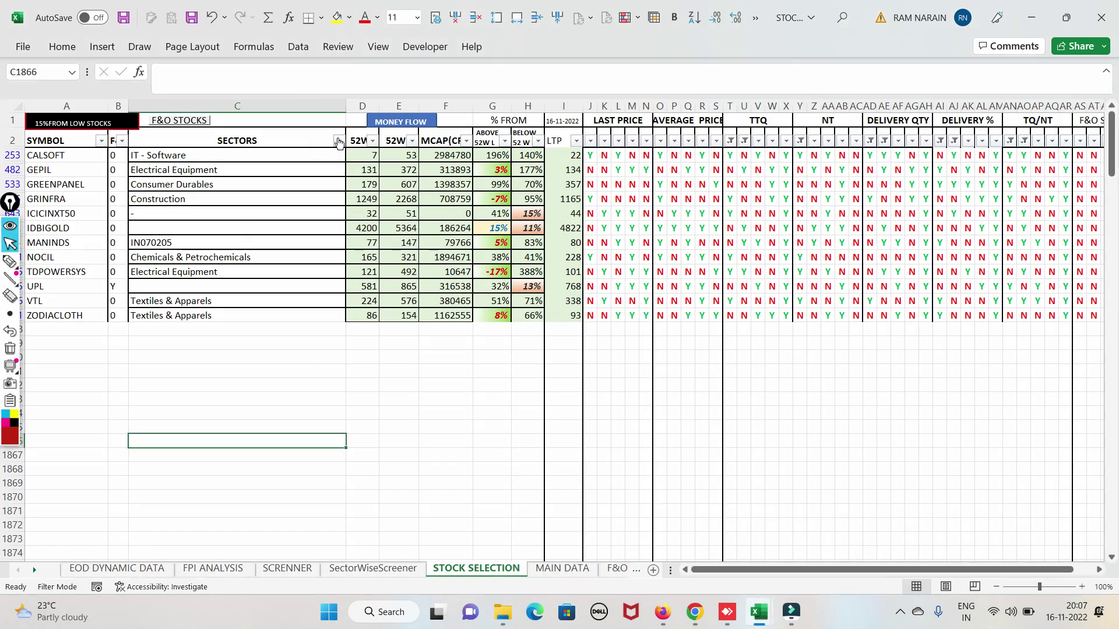
pyautogui.click(392, 125)
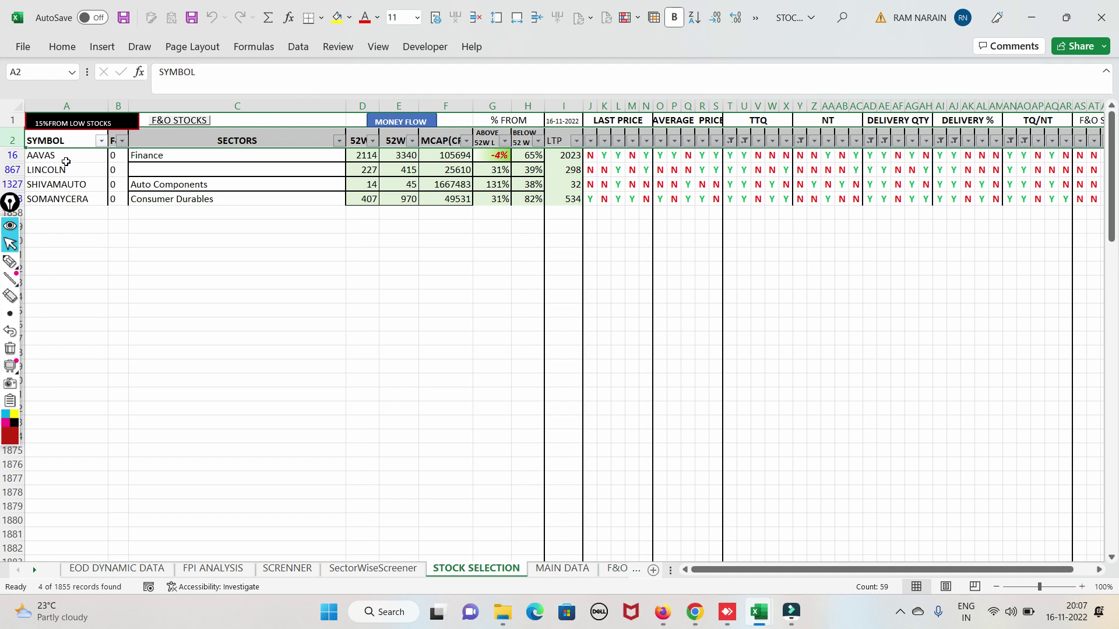
# - Circle the SOMANYCERA, SHIVAMAUTO and LINCOLN symbols with the pen, and clear the marks
pyautogui.click(9, 262)
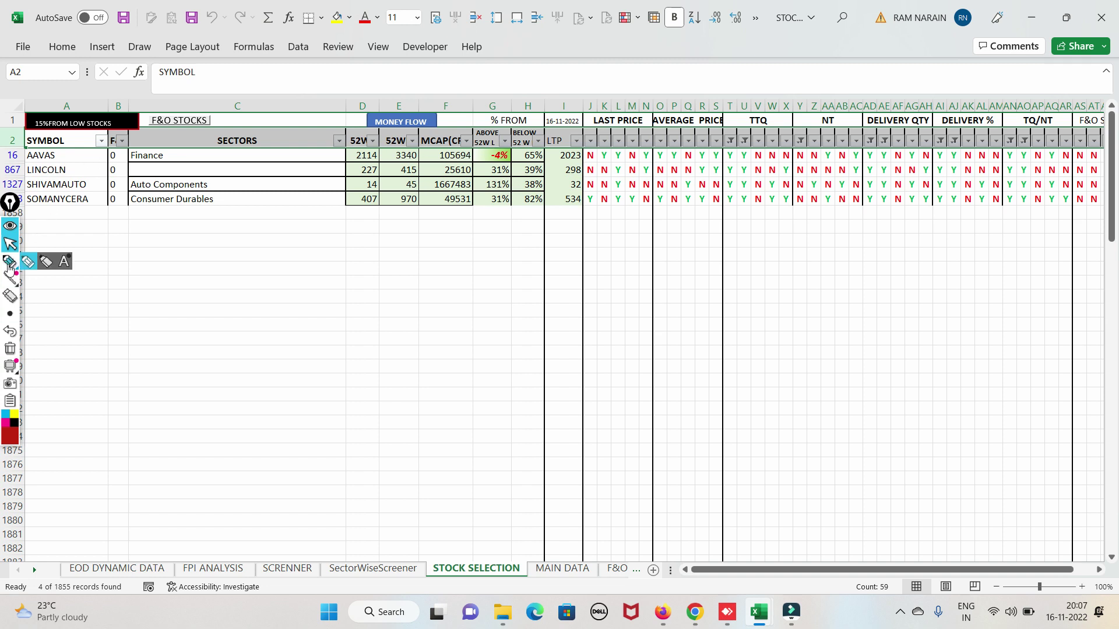
pyautogui.moveTo(102, 192)
pyautogui.mouseDown()
pyautogui.moveTo(35, 194)
pyautogui.moveTo(119, 199)
pyautogui.moveTo(93, 186)
pyautogui.moveTo(105, 175)
pyautogui.moveTo(87, 165)
pyautogui.moveTo(29, 175)
pyautogui.moveTo(75, 170)
pyautogui.mouseUp()
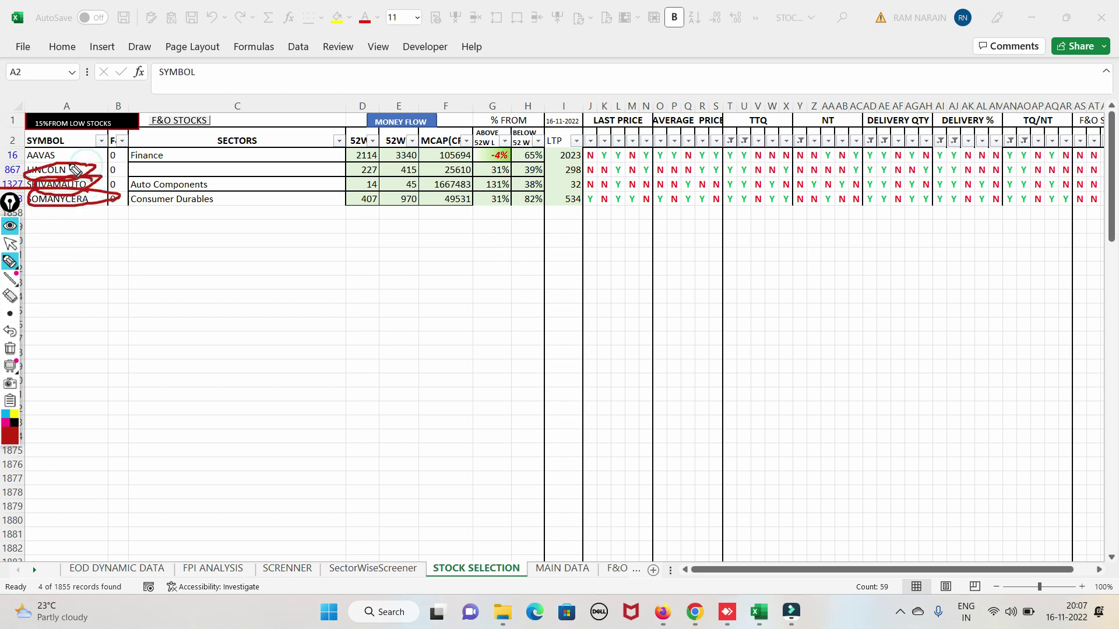
pyautogui.click(10, 349)
pyautogui.click(11, 245)
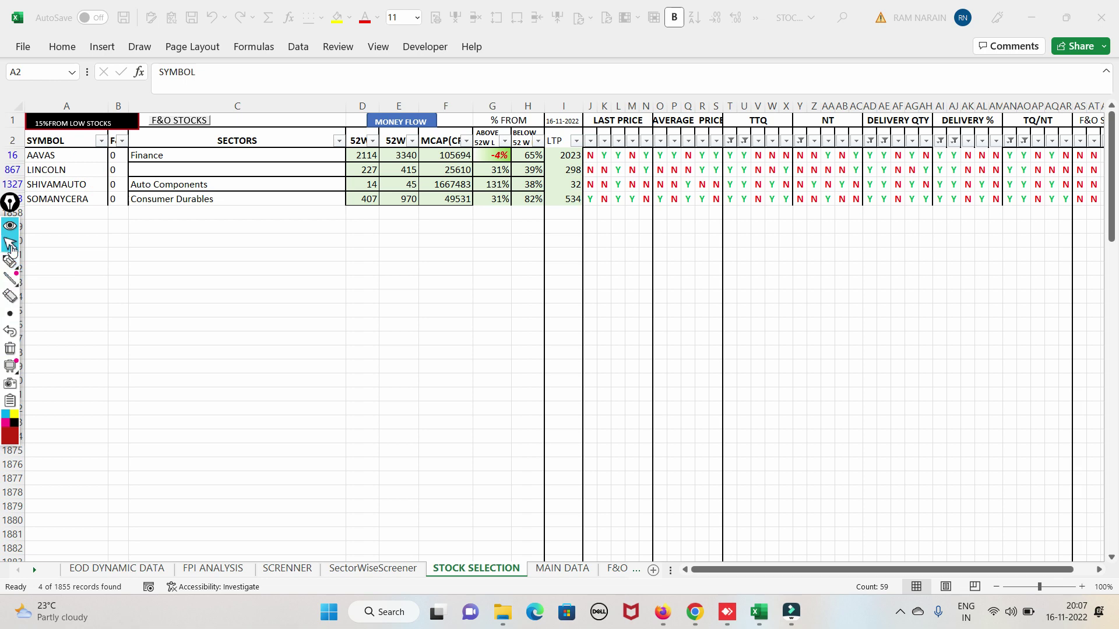
# - Run the F&O STOCKS filter on the STOCK SELECTION sheet
pyautogui.click(189, 122)
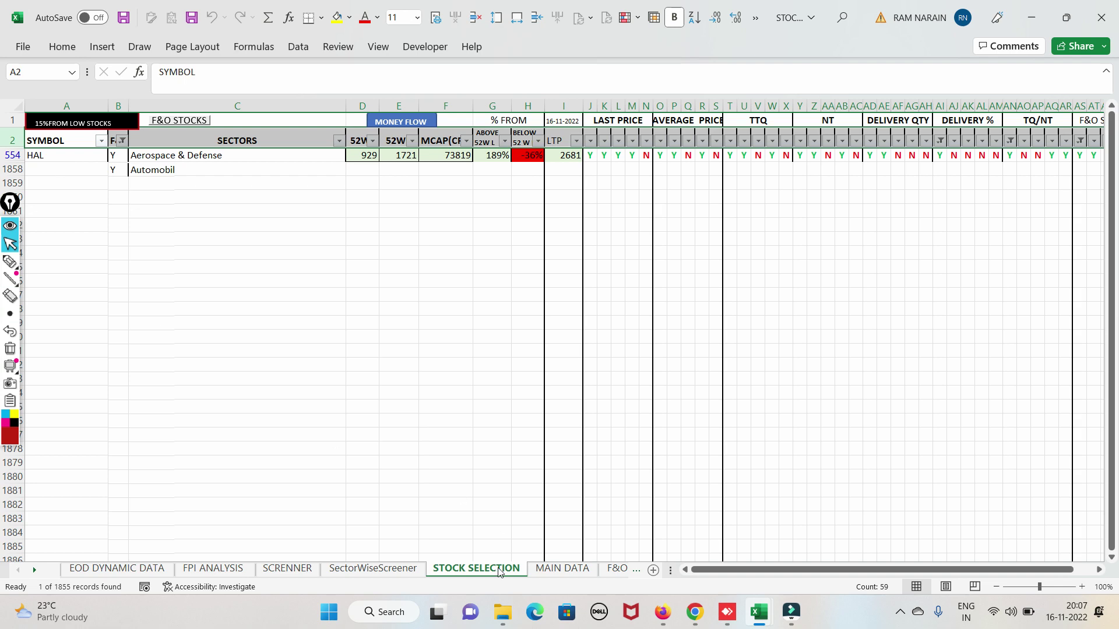
# - Switch to Firefox, view the Stock Market Psychology YouTube videos page, and open the complete trading course poster from the Telegram group's media
pyautogui.click(662, 612)
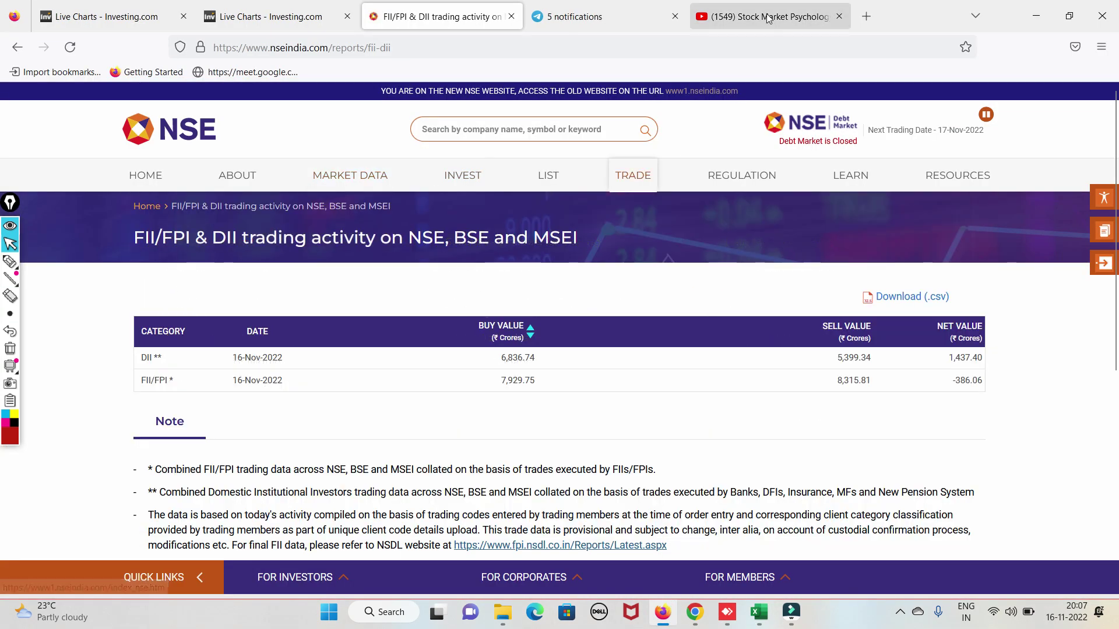
pyautogui.click(768, 17)
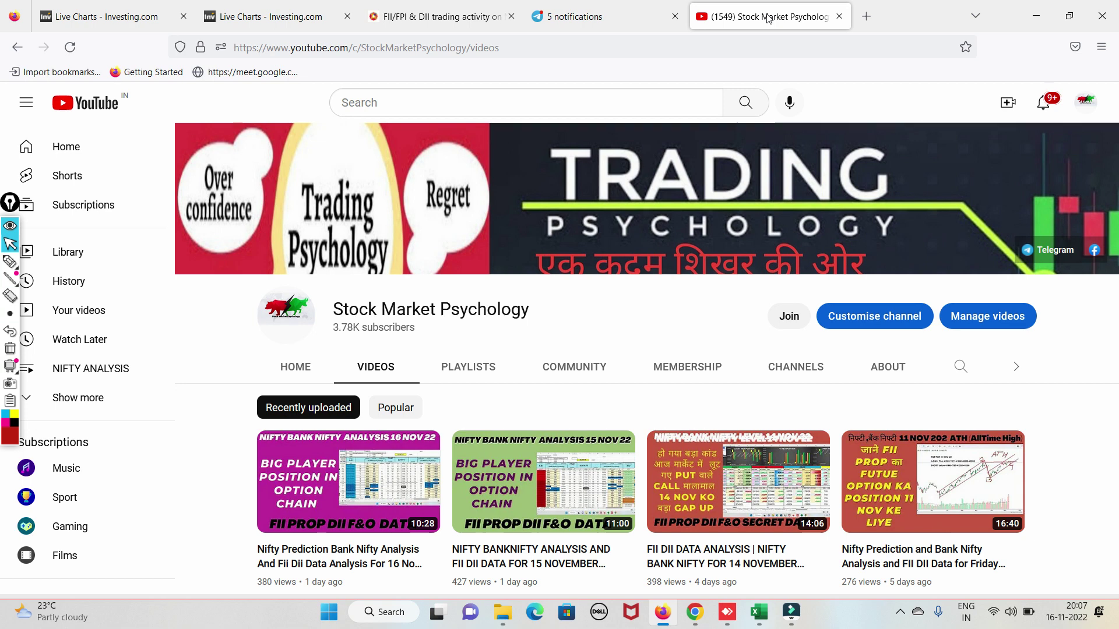
pyautogui.click(609, 16)
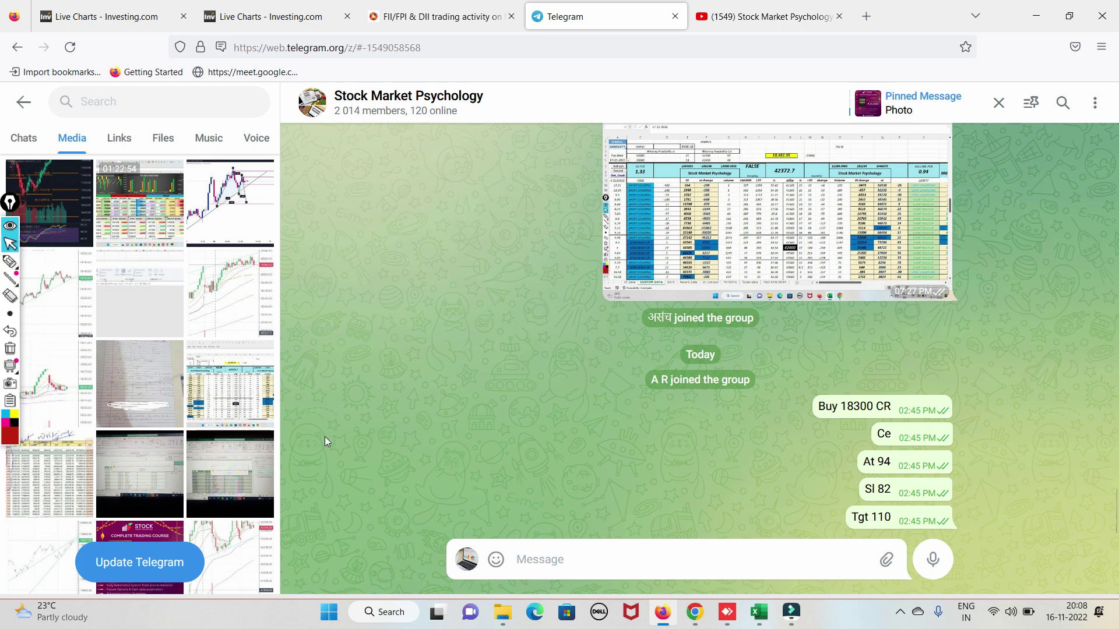
pyautogui.scroll(-3, 153, 472)
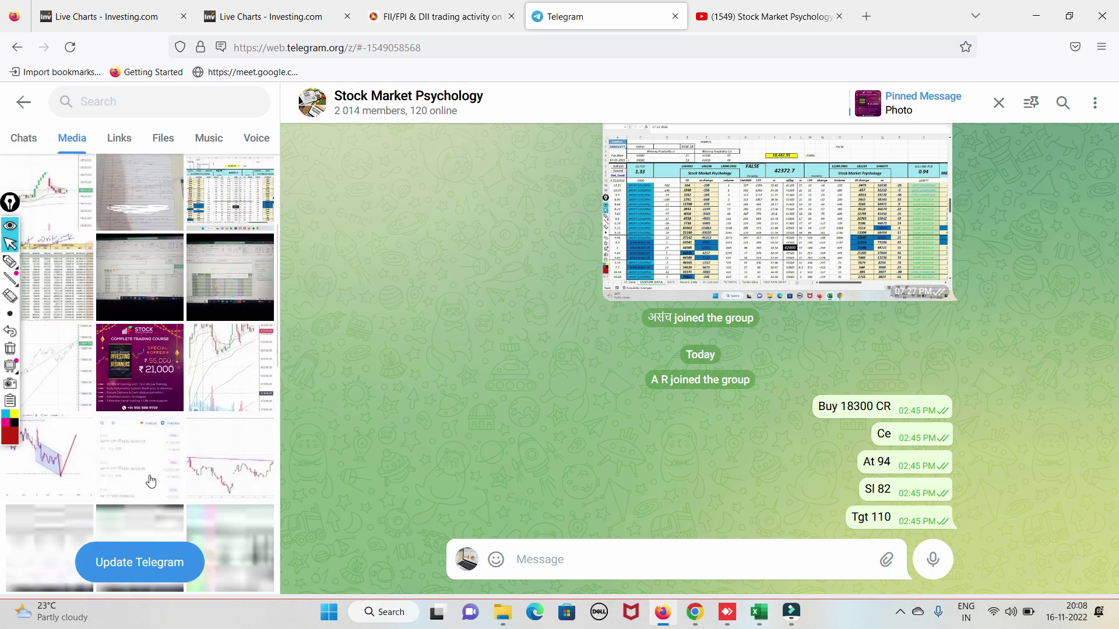
pyautogui.click(142, 380)
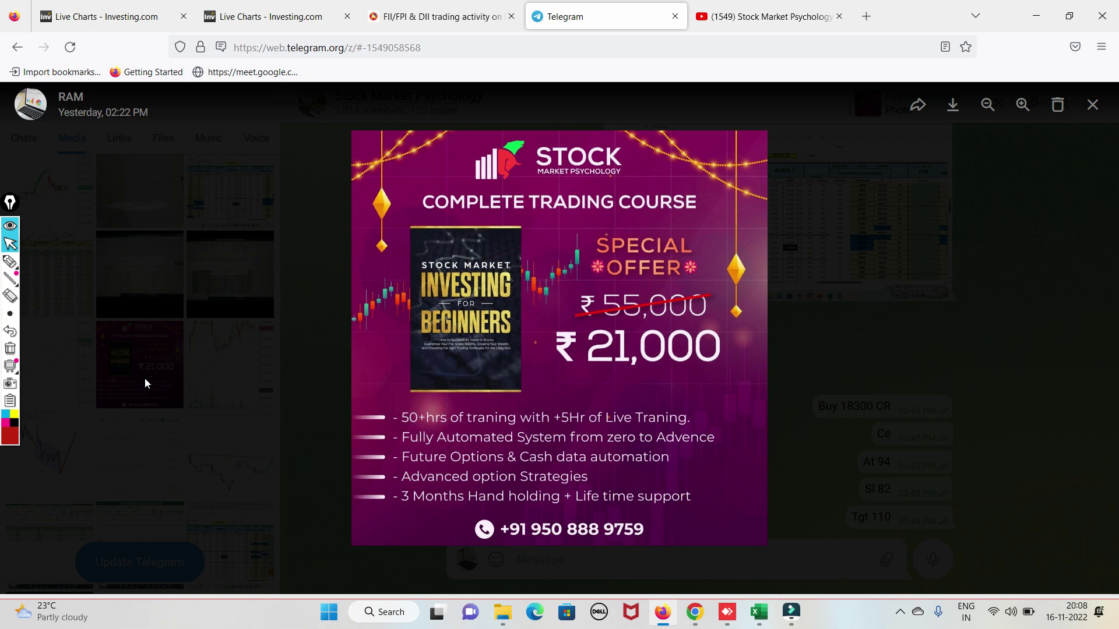
# - Draw a pen loop beside the crossed-out ₹55,000 price on the course poster, and clear the mark
pyautogui.click(10, 261)
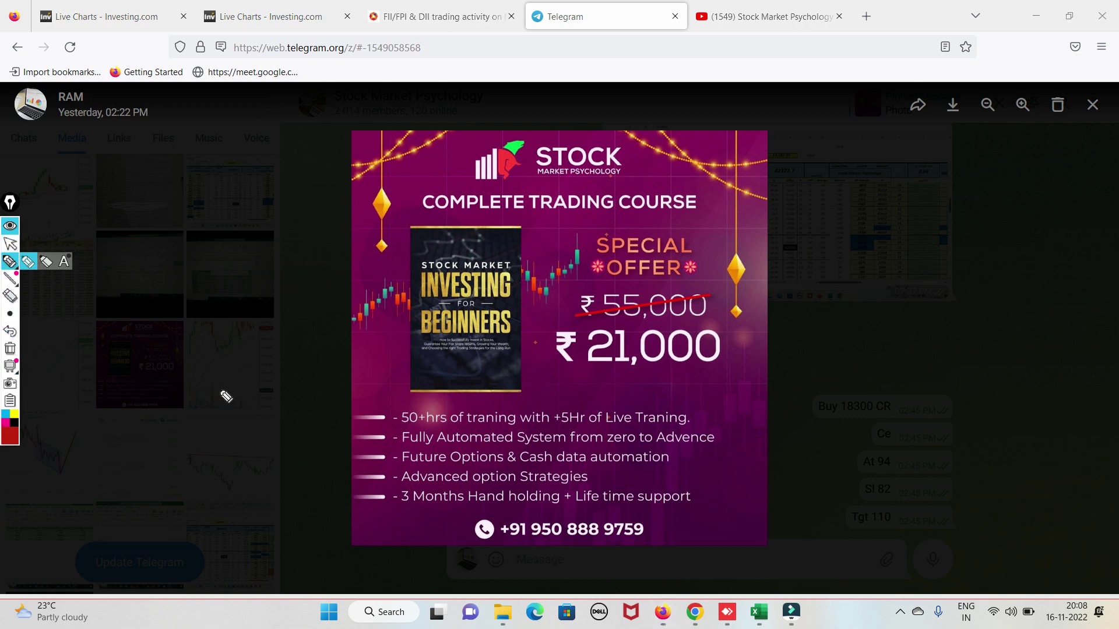
pyautogui.moveTo(606, 298)
pyautogui.mouseDown()
pyautogui.moveTo(558, 288)
pyautogui.moveTo(585, 315)
pyautogui.moveTo(602, 299)
pyautogui.mouseUp()
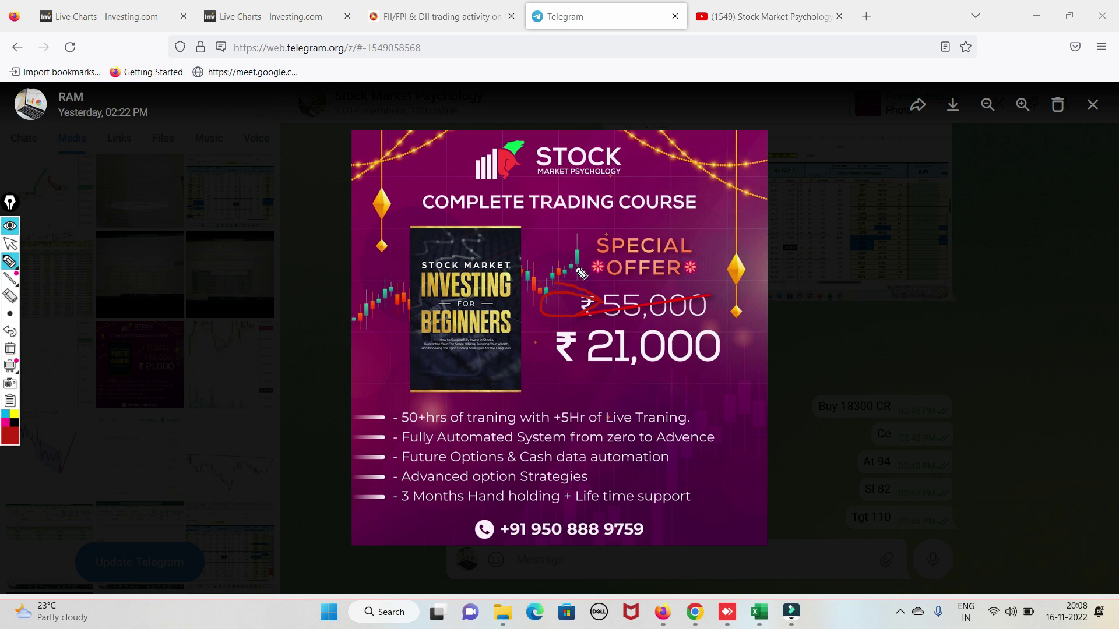
pyautogui.click(10, 349)
# - Circle the poster's contact phone number, tick the course features, circle the ₹21,000 price, and clear the marks
pyautogui.moveTo(682, 522)
pyautogui.mouseDown()
pyautogui.moveTo(507, 540)
pyautogui.moveTo(697, 548)
pyautogui.moveTo(680, 527)
pyautogui.mouseUp()
pyautogui.moveTo(547, 456); pyautogui.dragTo(655, 388)
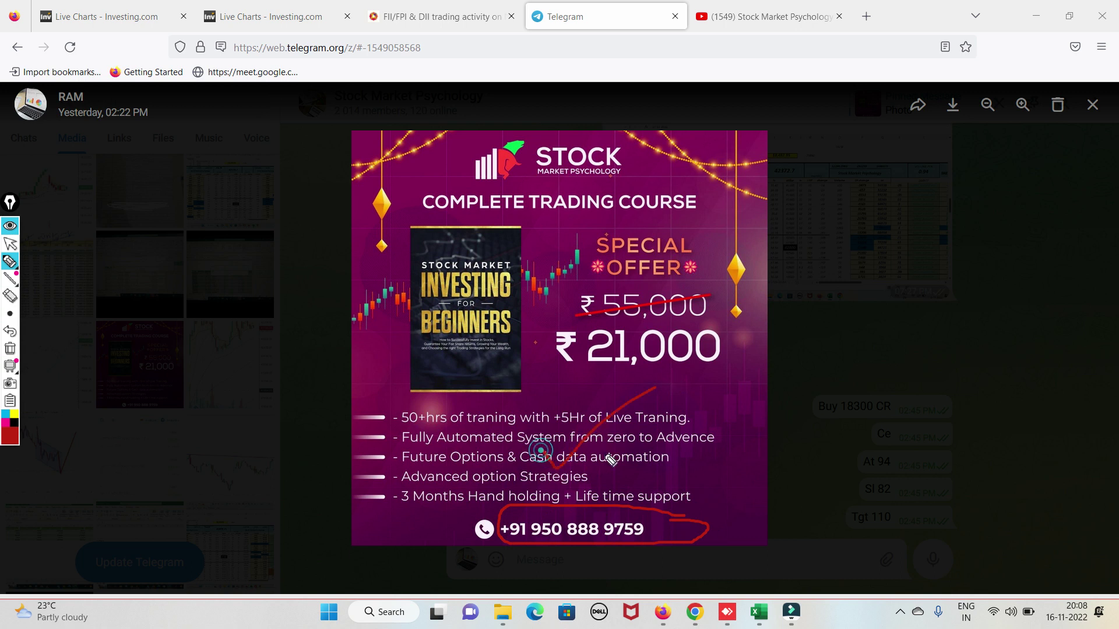
pyautogui.moveTo(501, 415); pyautogui.dragTo(585, 378)
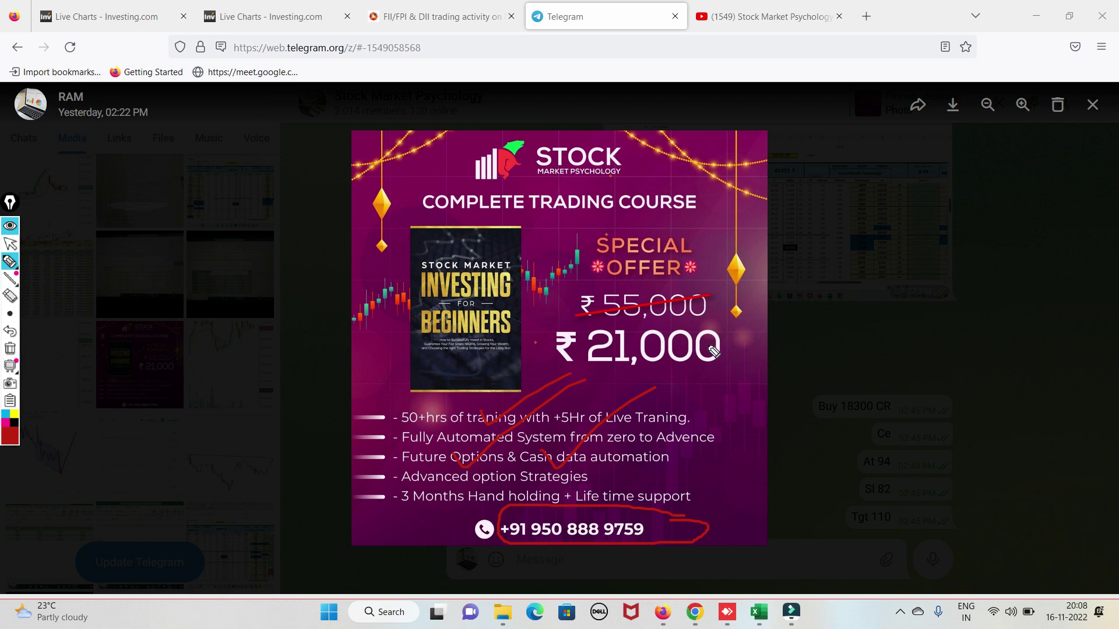
pyautogui.moveTo(734, 335)
pyautogui.mouseDown()
pyautogui.moveTo(553, 341)
pyautogui.moveTo(681, 384)
pyautogui.moveTo(768, 318)
pyautogui.mouseUp()
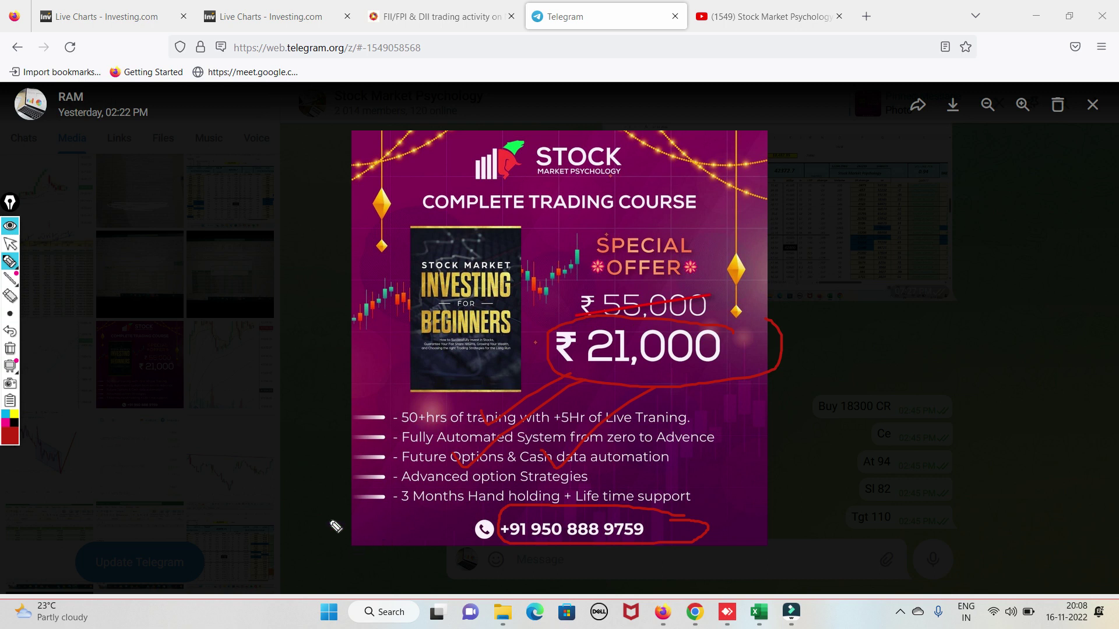
pyautogui.click(10, 348)
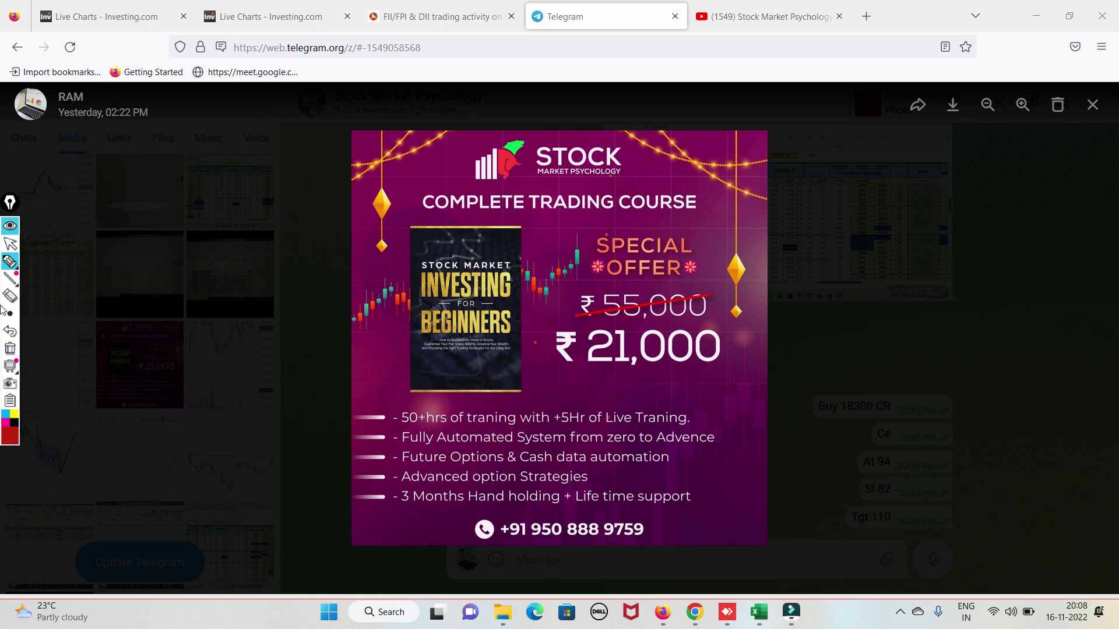
# - Leave the pen tool and return to the YouTube channel's videos page
pyautogui.click(9, 245)
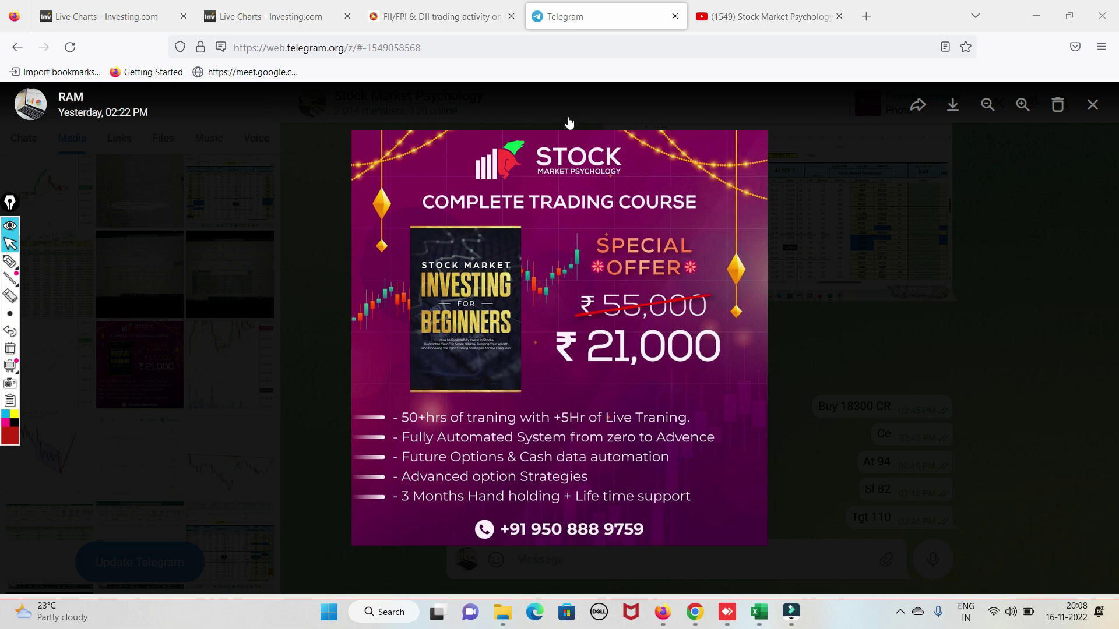
pyautogui.click(772, 19)
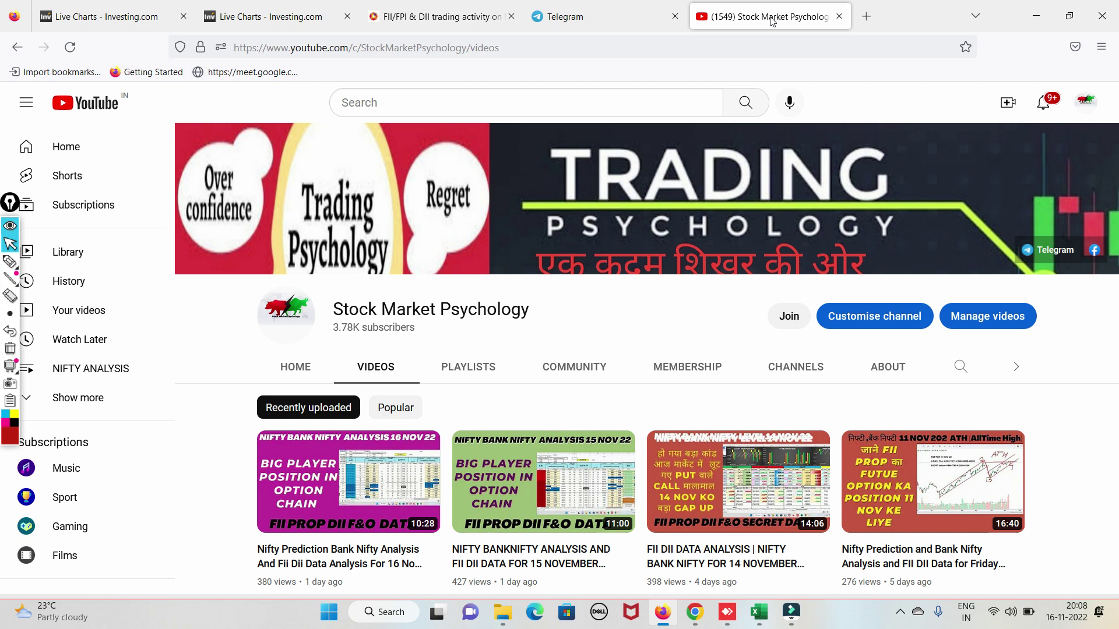